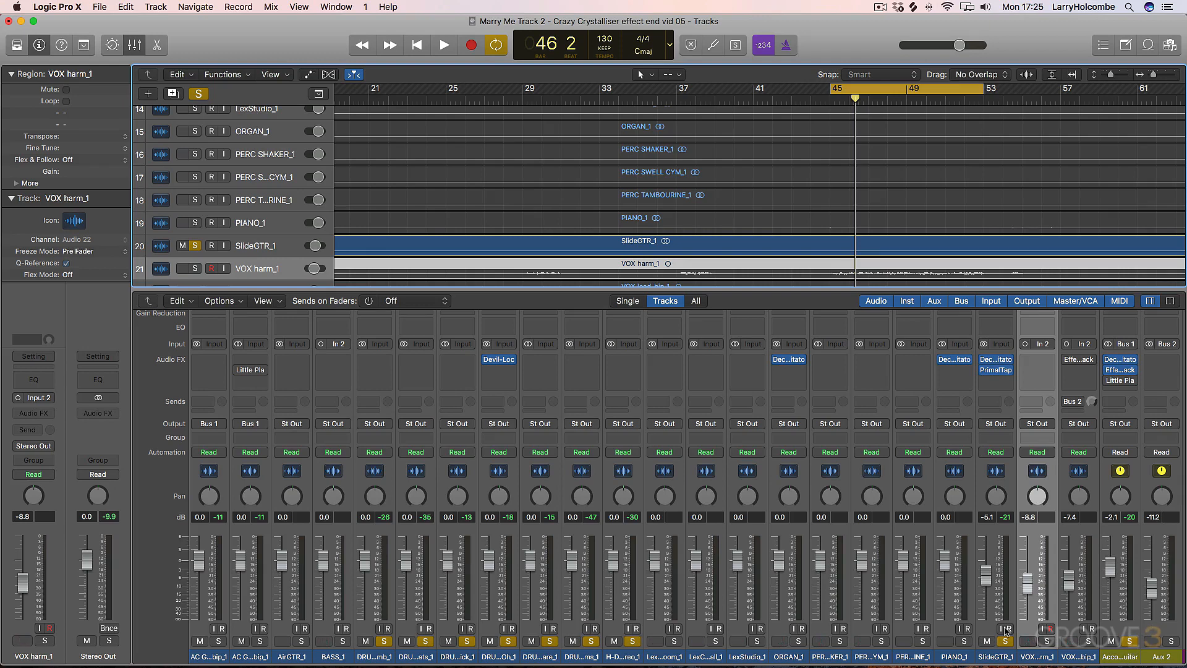
# - Listen to the looped section and enable the Little Plate reverb on the Accoutic Guitar bus
pyautogui.press('space')
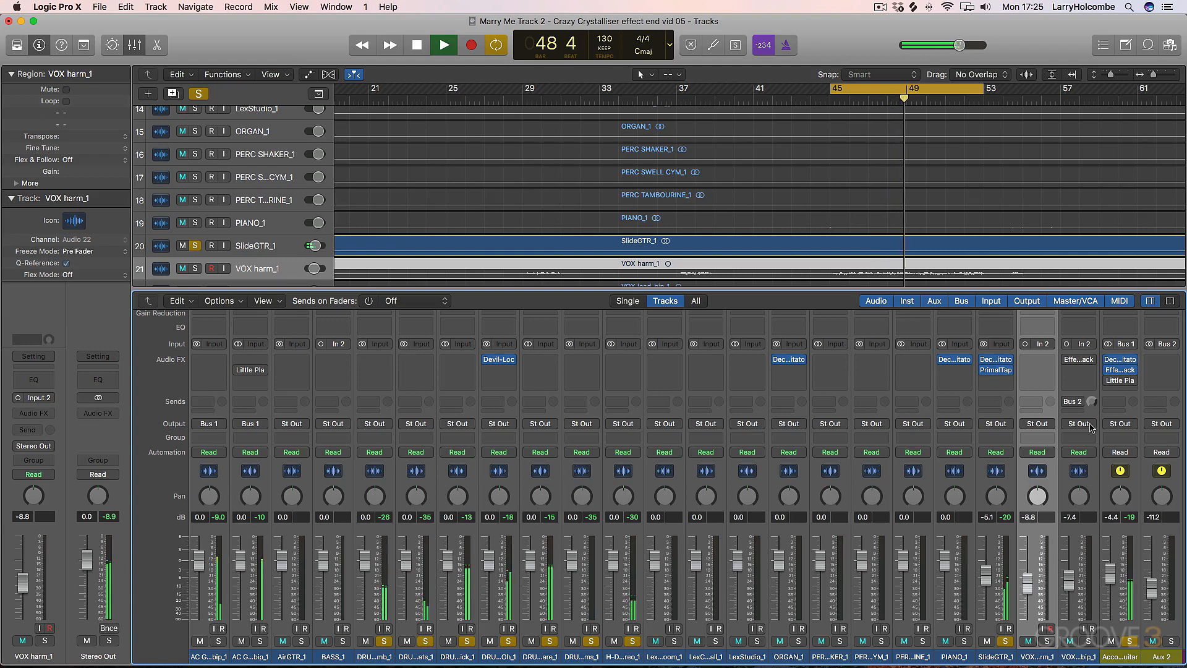
pyautogui.press('space')
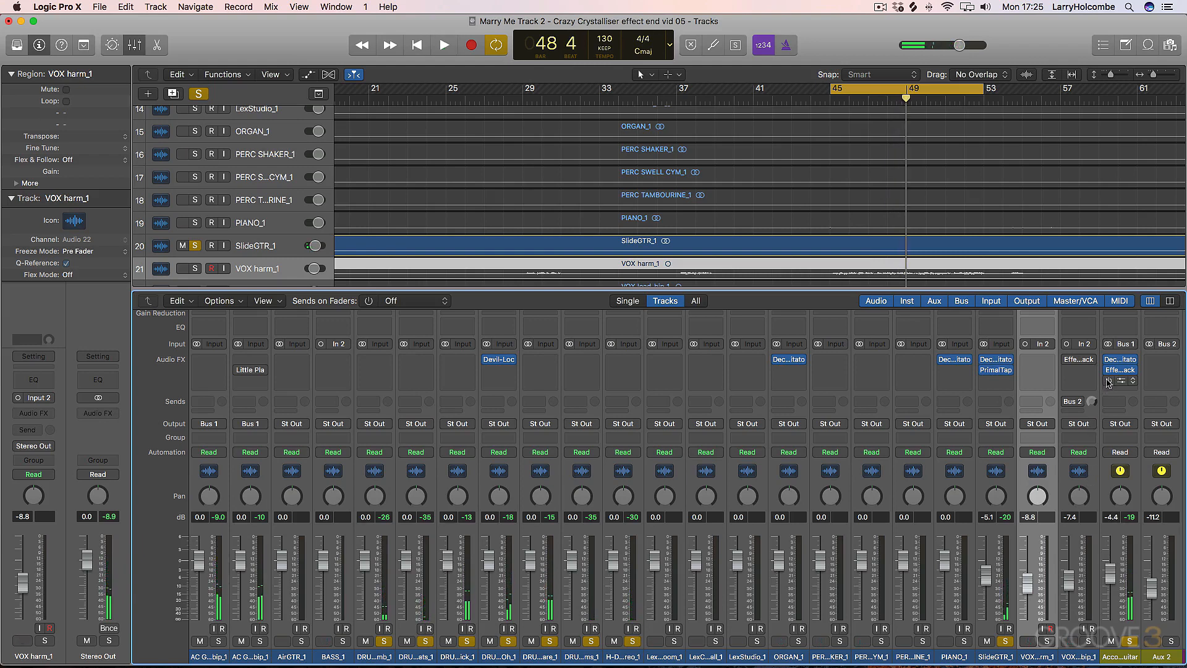
pyautogui.click(1107, 381)
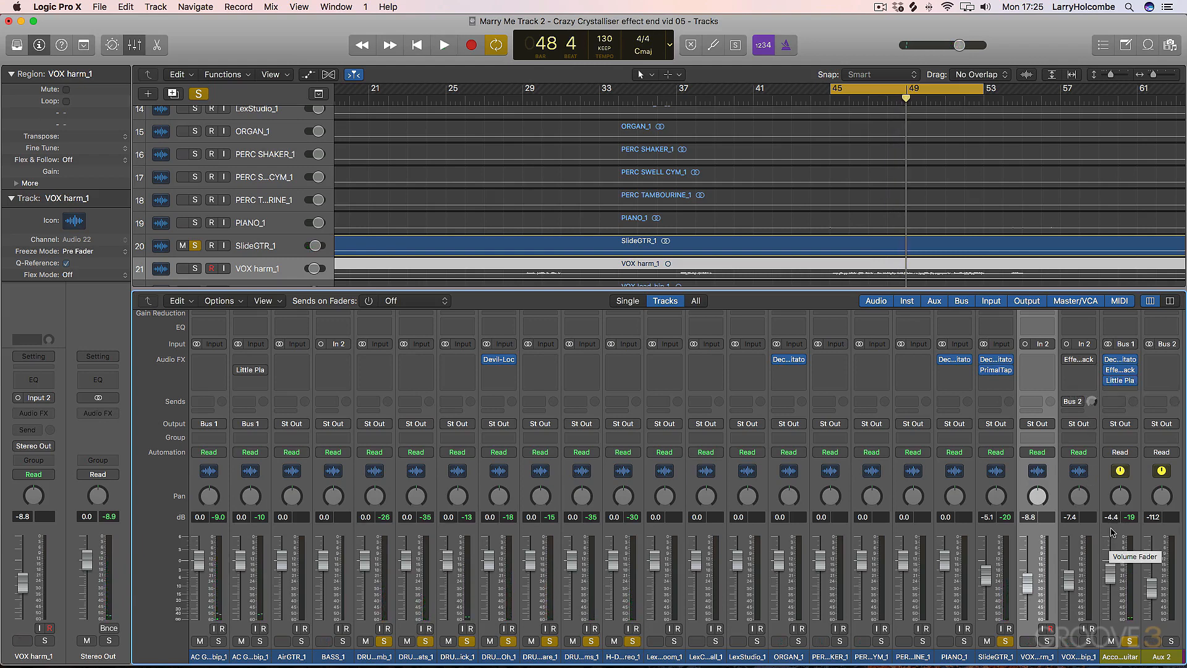
# - Raise the Mix of Little Plate on the Accoutic Guitar bus to just below halfway during playback, and close the plug-in
pyautogui.press('space')
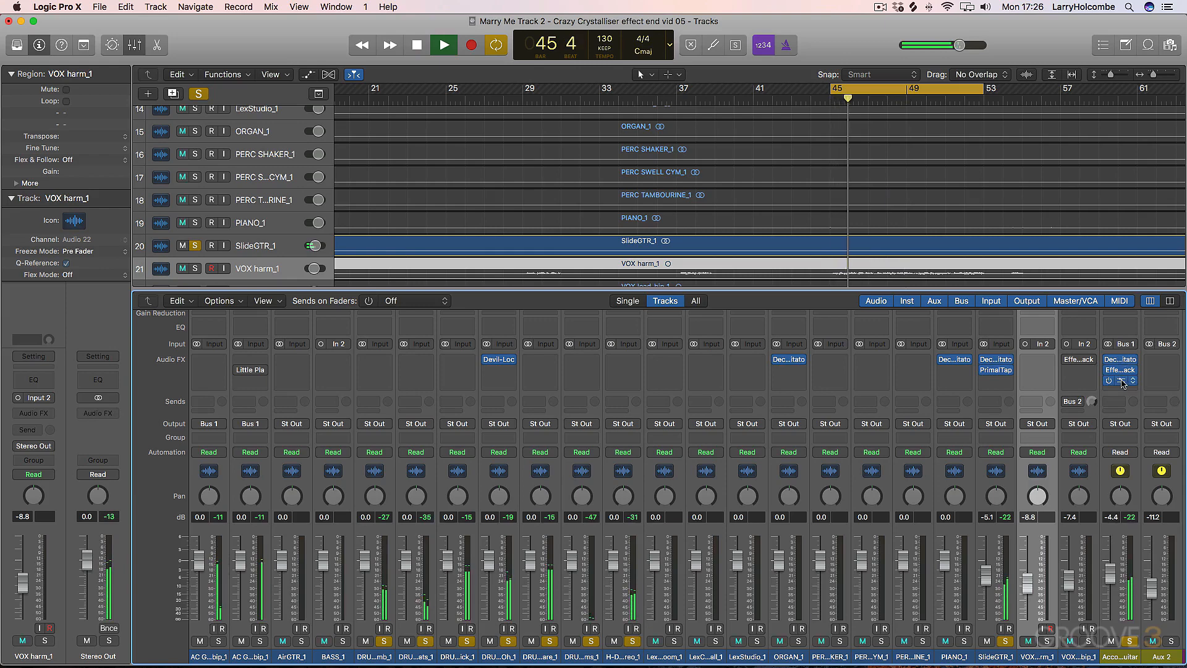
pyautogui.click(1120, 380)
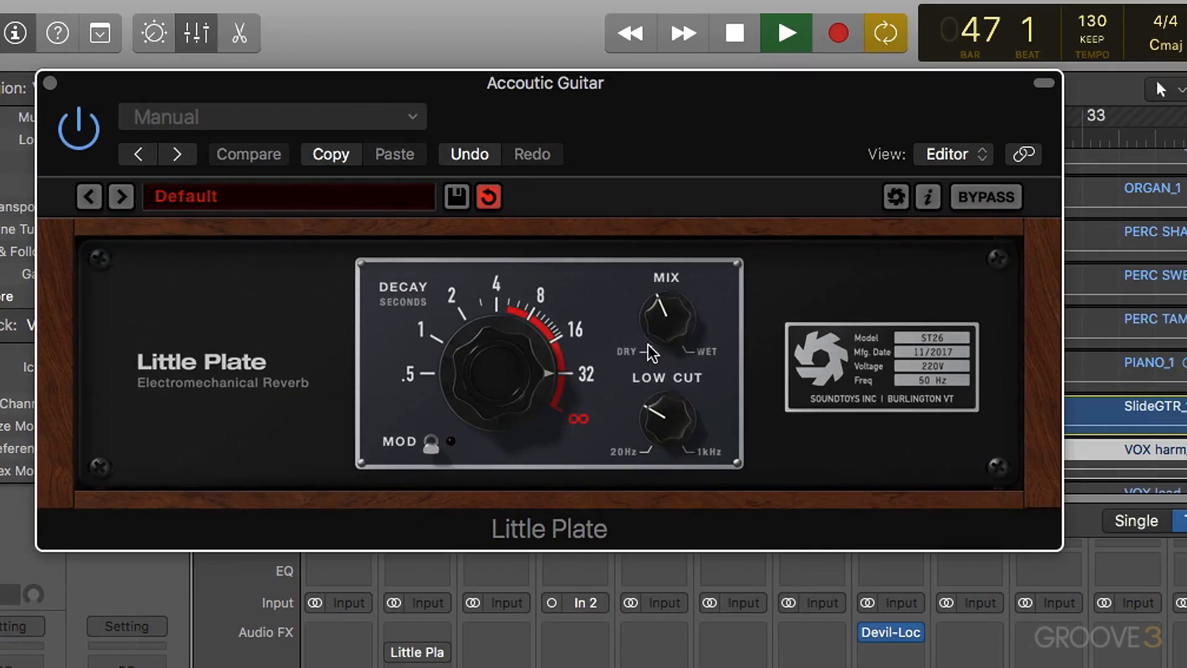
pyautogui.moveTo(674, 334); pyautogui.dragTo(685, 365)
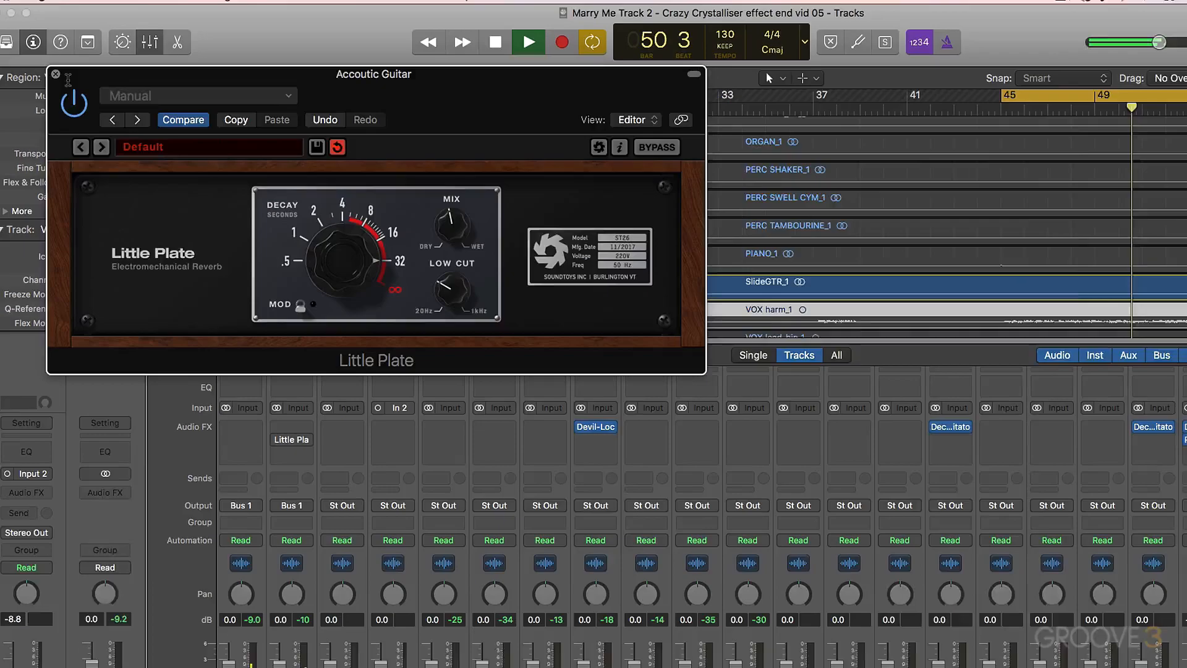
pyautogui.click(49, 82)
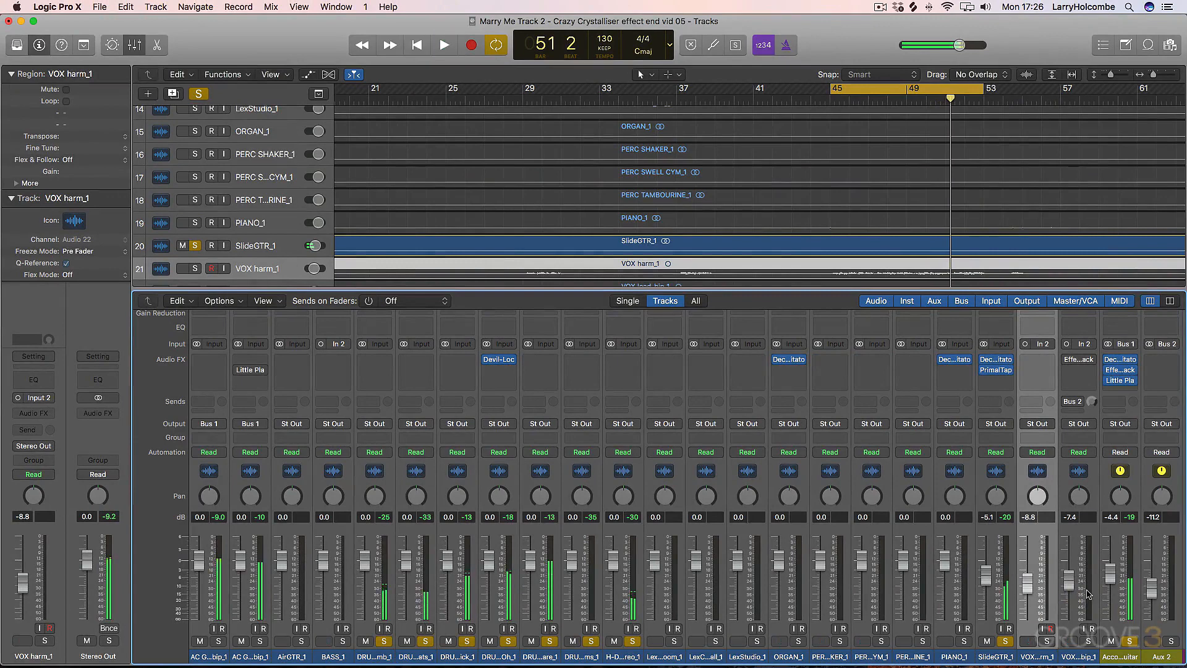
# - Mute the Accoutic Guitar bus and insert a stereo Tremolator after PrimalTap on the SlideGTR_1 channel
pyautogui.click(1110, 641)
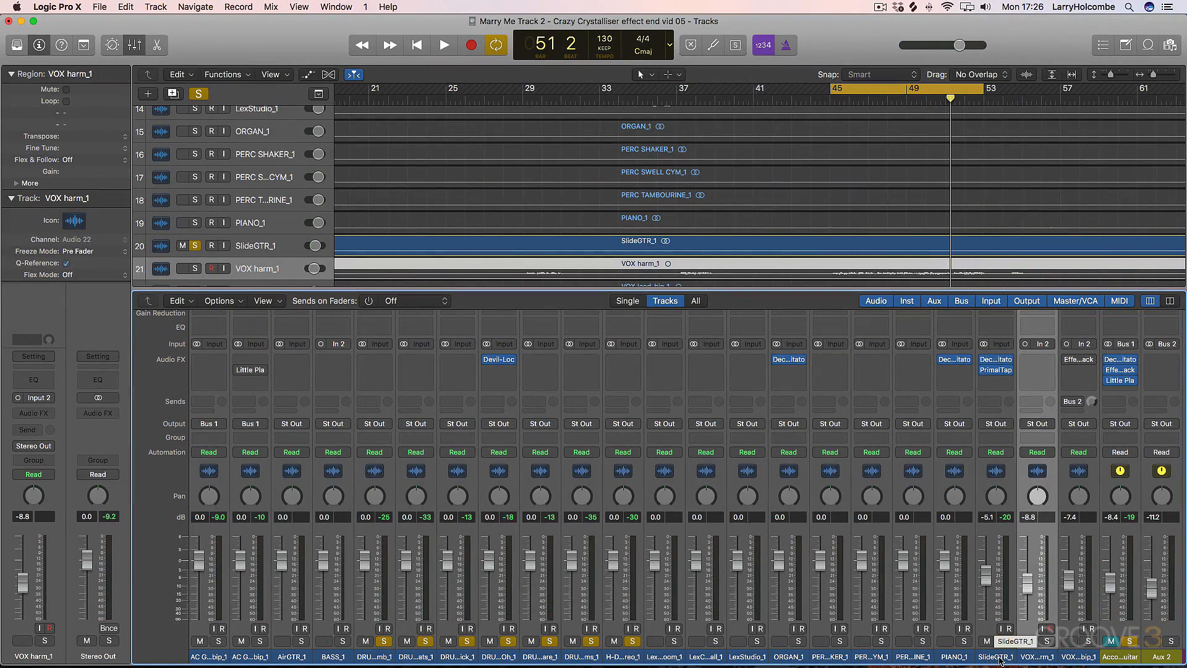
pyautogui.click(989, 380)
pyautogui.moveTo(995, 405)
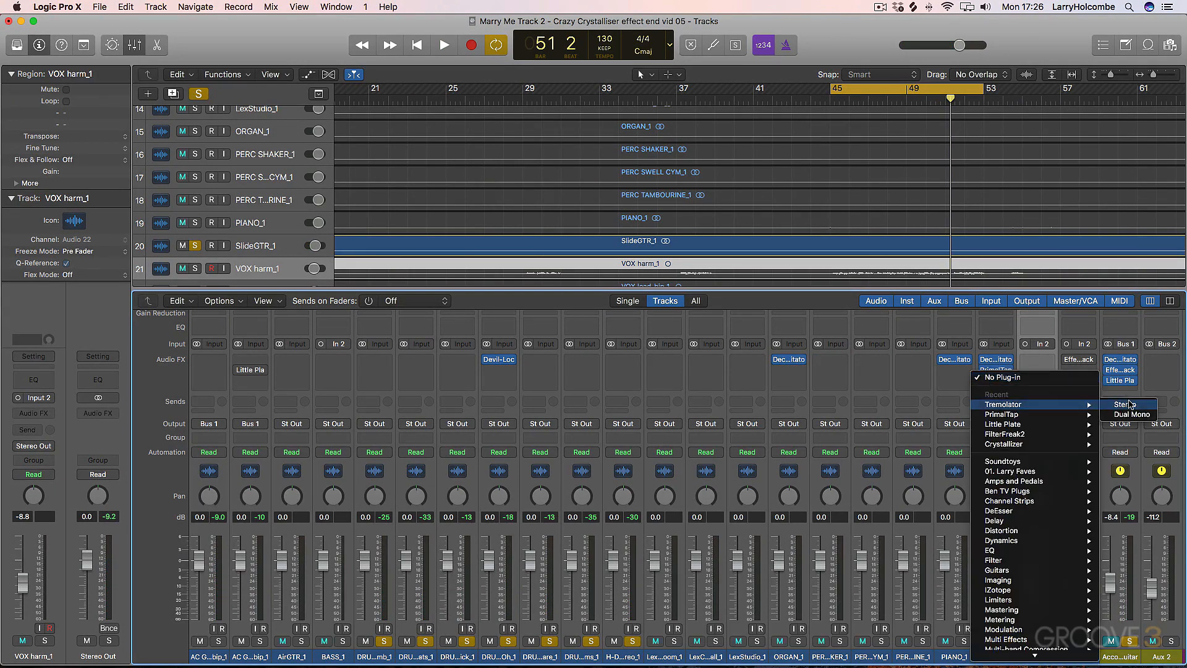
pyautogui.click(1128, 405)
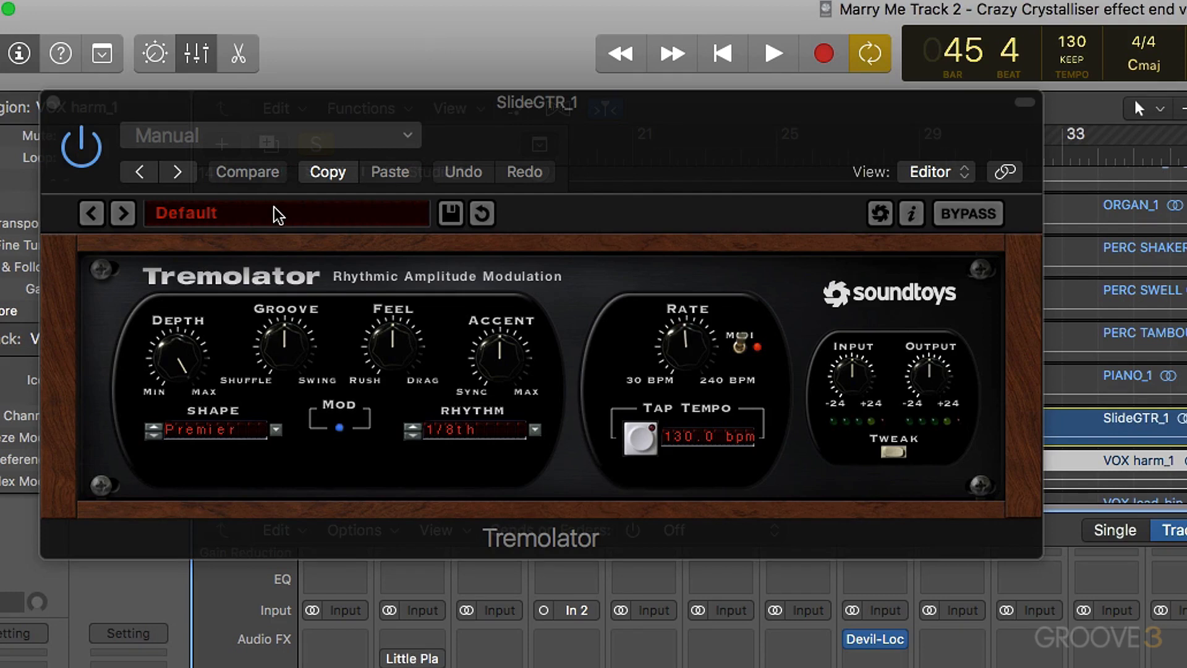
# - Play the loop and compare the slide guitar with Tremolator bypassed and active
pyautogui.press('space')
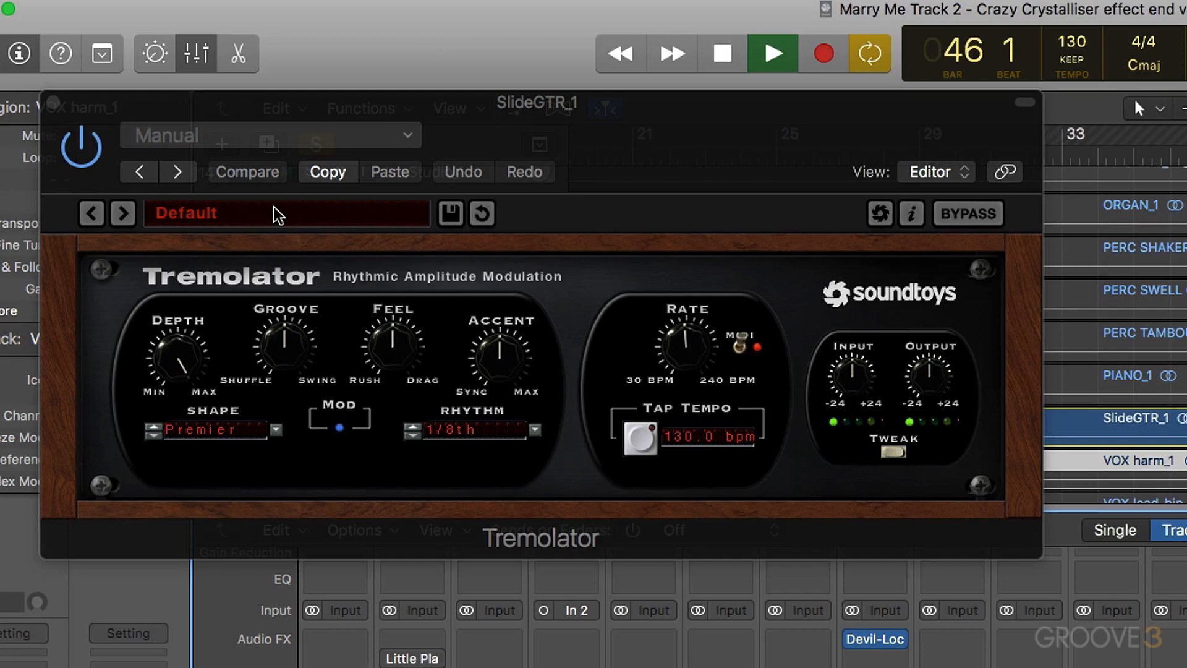
pyautogui.click(84, 148)
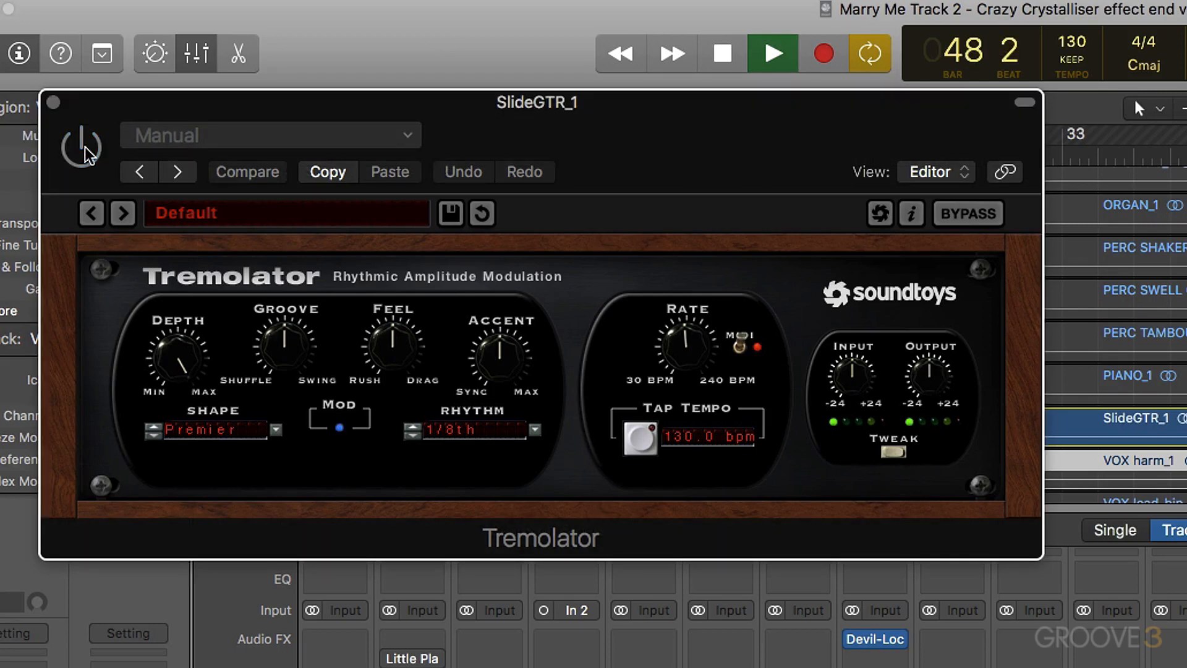
pyautogui.click(84, 148)
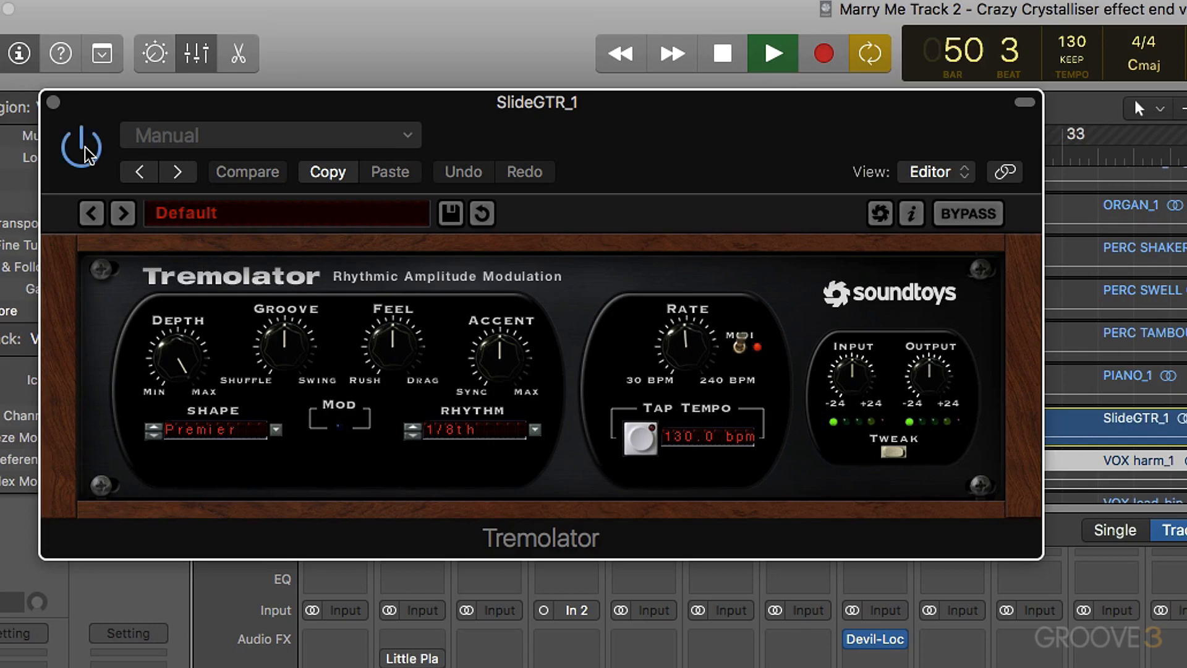
pyautogui.press('space')
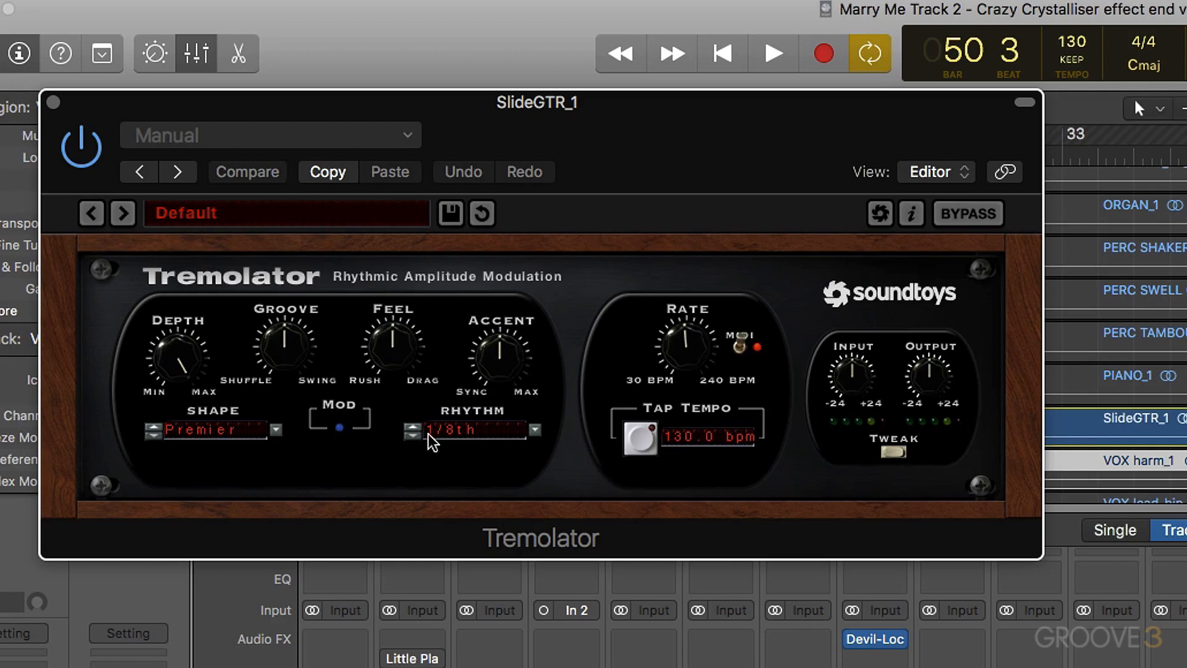
# - Audition the 1/16th, 1/32nd and 1/4 note rhythms in Tremolator during playback, and return the rhythm to 1/8th
pyautogui.click(412, 434)
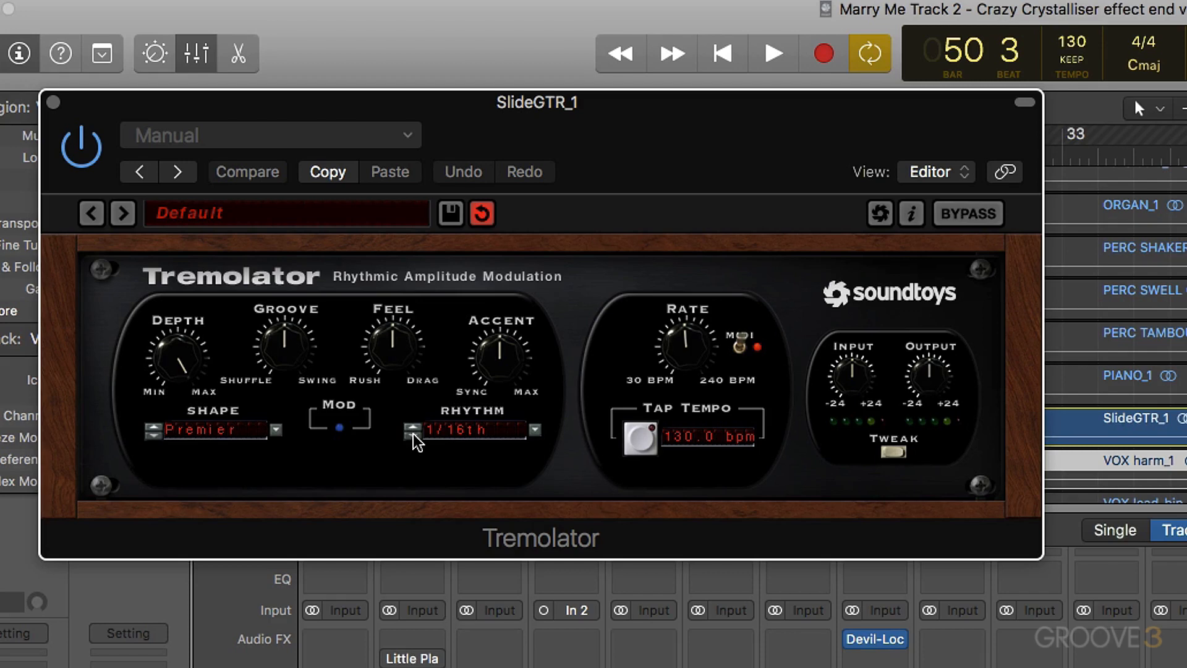
pyautogui.press('space')
pyautogui.click(412, 435)
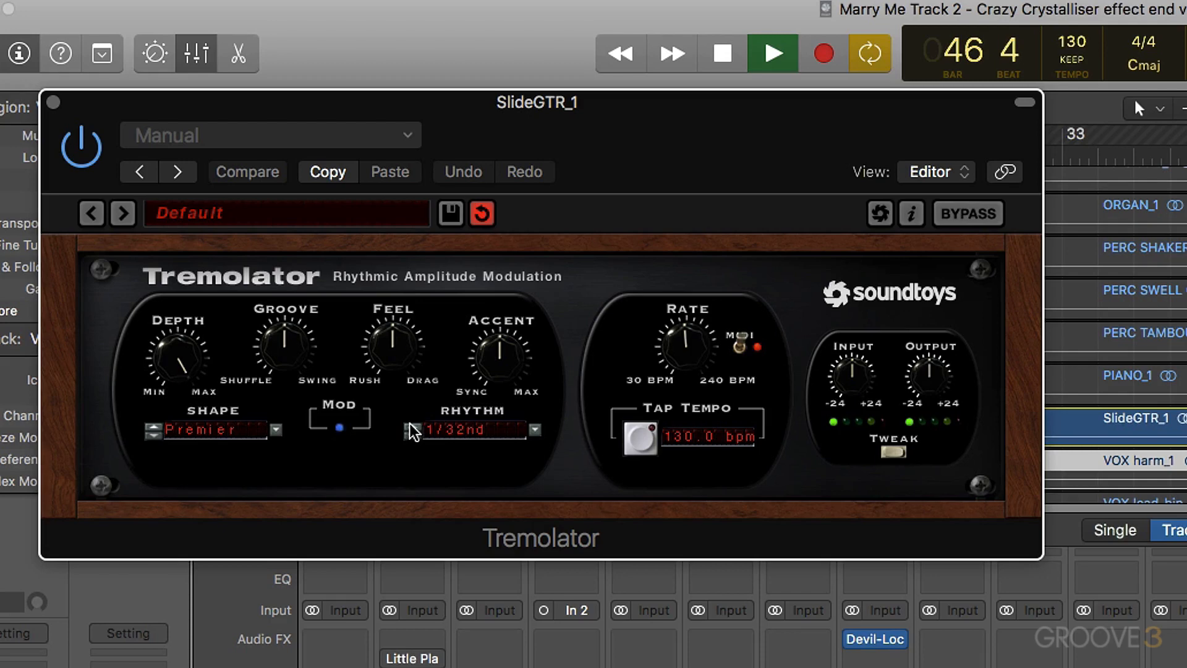
pyautogui.click(411, 427)
pyautogui.click(411, 428)
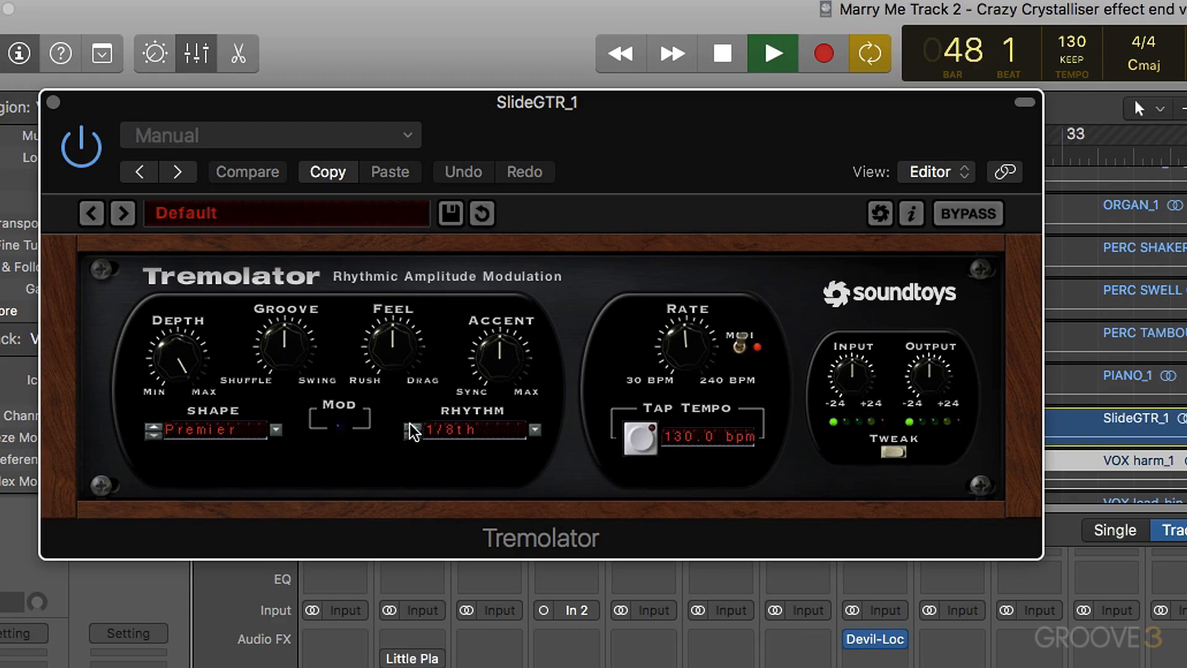
pyautogui.click(412, 428)
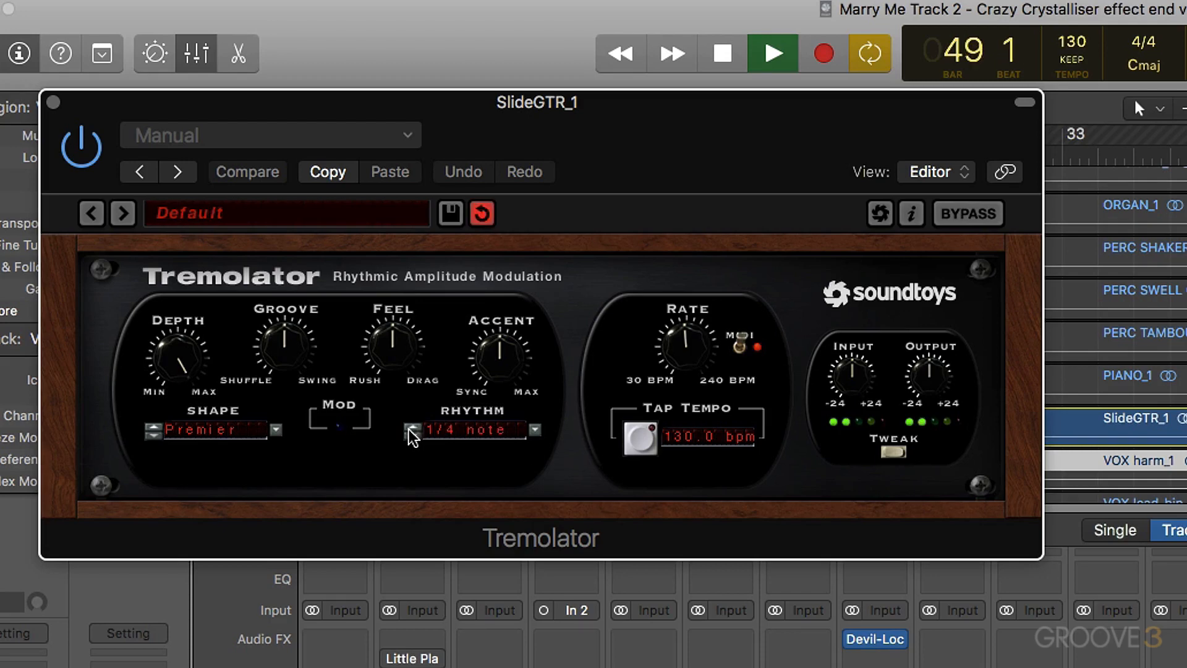
pyautogui.click(412, 434)
pyautogui.click(412, 434)
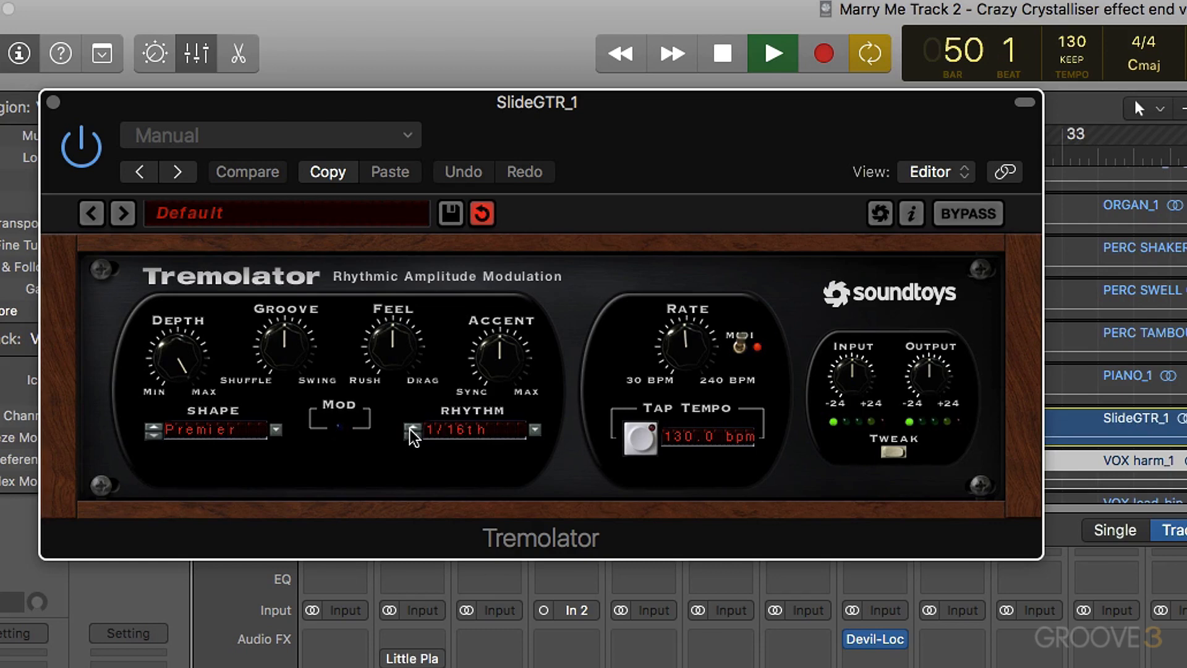
pyautogui.click(412, 426)
pyautogui.press('space')
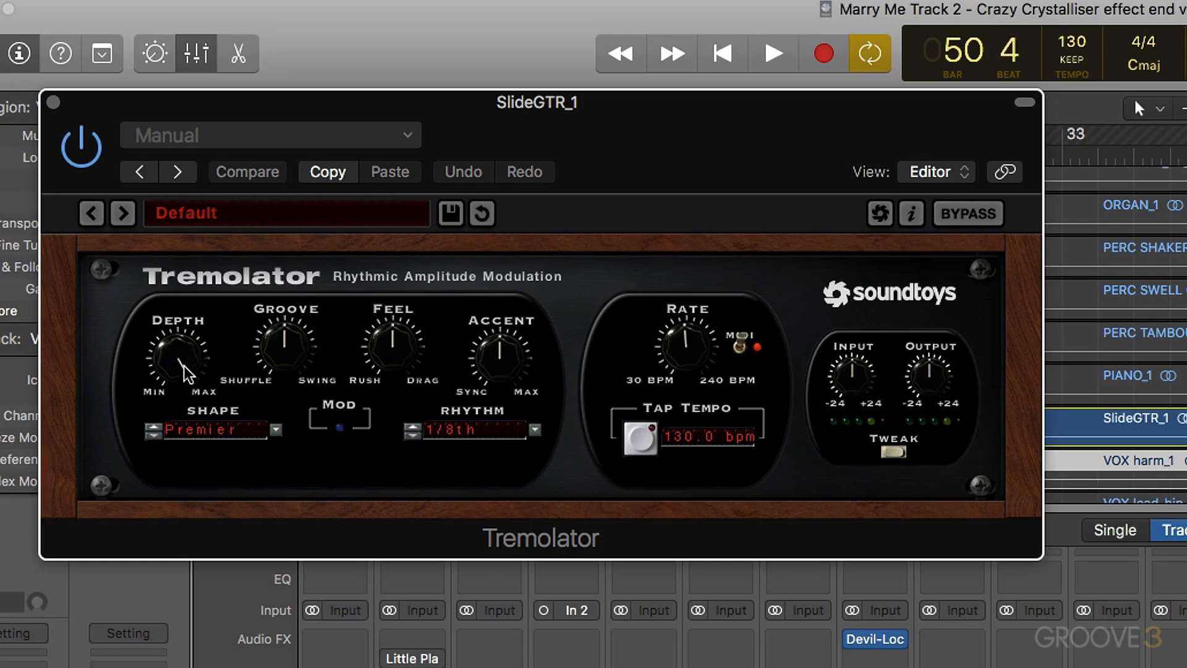
# - Try a slightly lower Depth on the slide guitar's Tremolator and listen to it
pyautogui.moveTo(185, 372)
pyautogui.mouseDown()
pyautogui.moveTo(180, 358)
pyautogui.moveTo(201, 398)
pyautogui.moveTo(176, 369)
pyautogui.moveTo(180, 311)
pyautogui.moveTo(164, 355)
pyautogui.moveTo(180, 362)
pyautogui.mouseUp()
pyautogui.press('space')
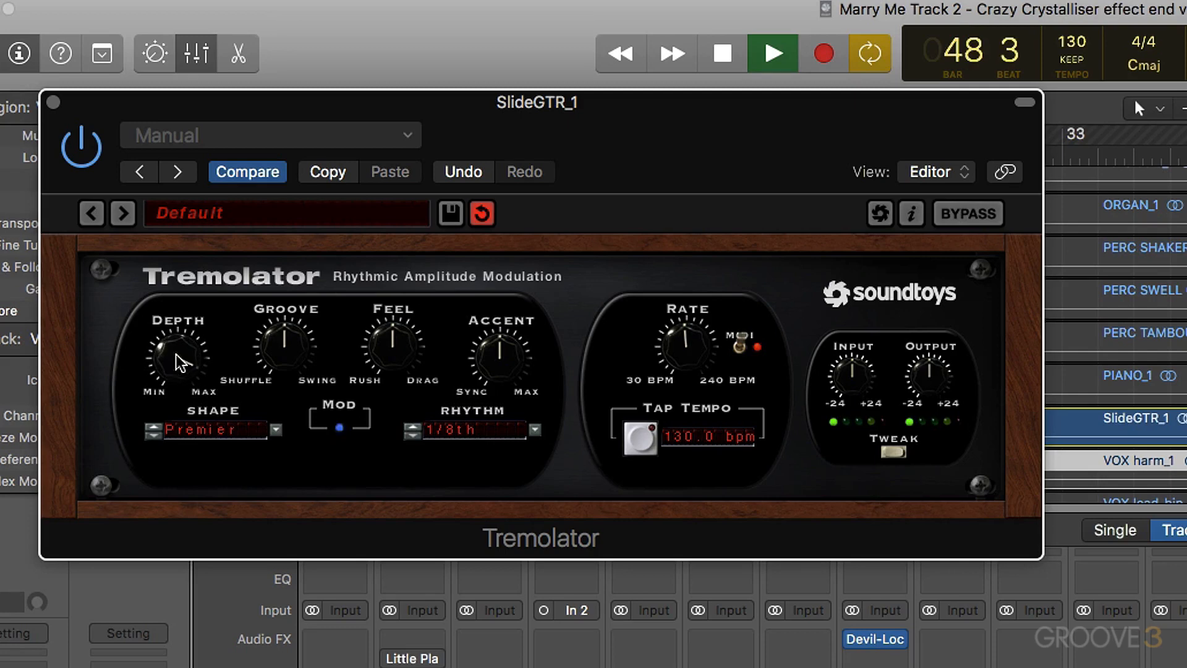
pyautogui.press('space')
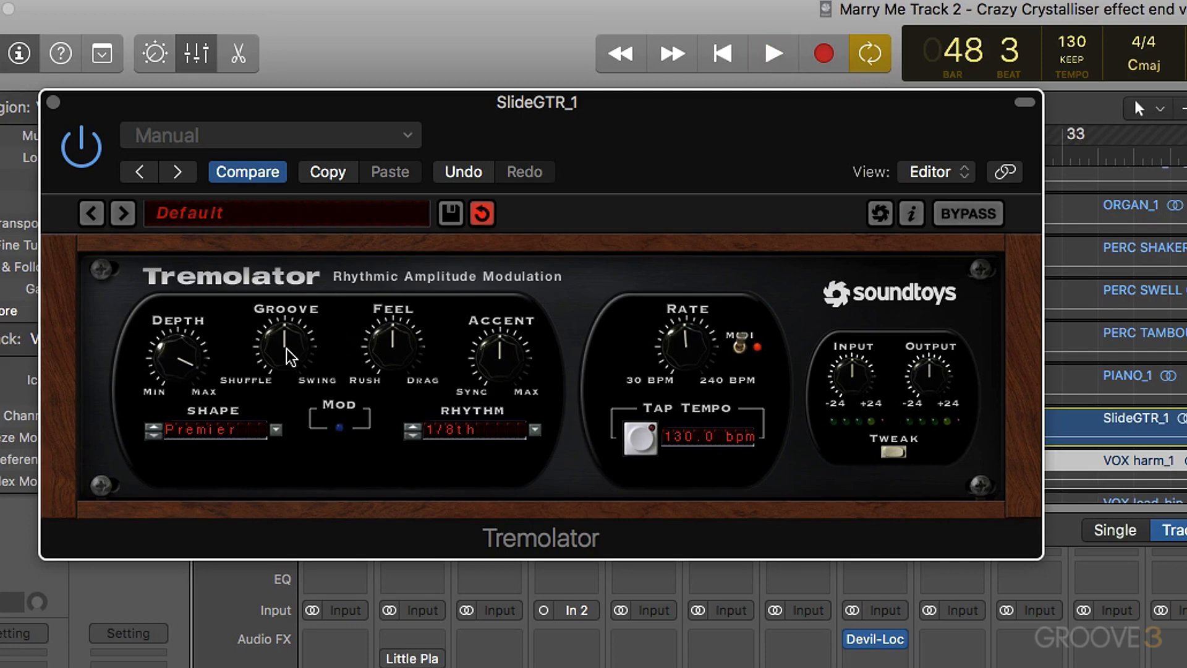
# - Try the Tremolator Groove turned well toward Swing and listen to the loop
pyautogui.moveTo(290, 358); pyautogui.dragTo(274, 239)
pyautogui.press('space')
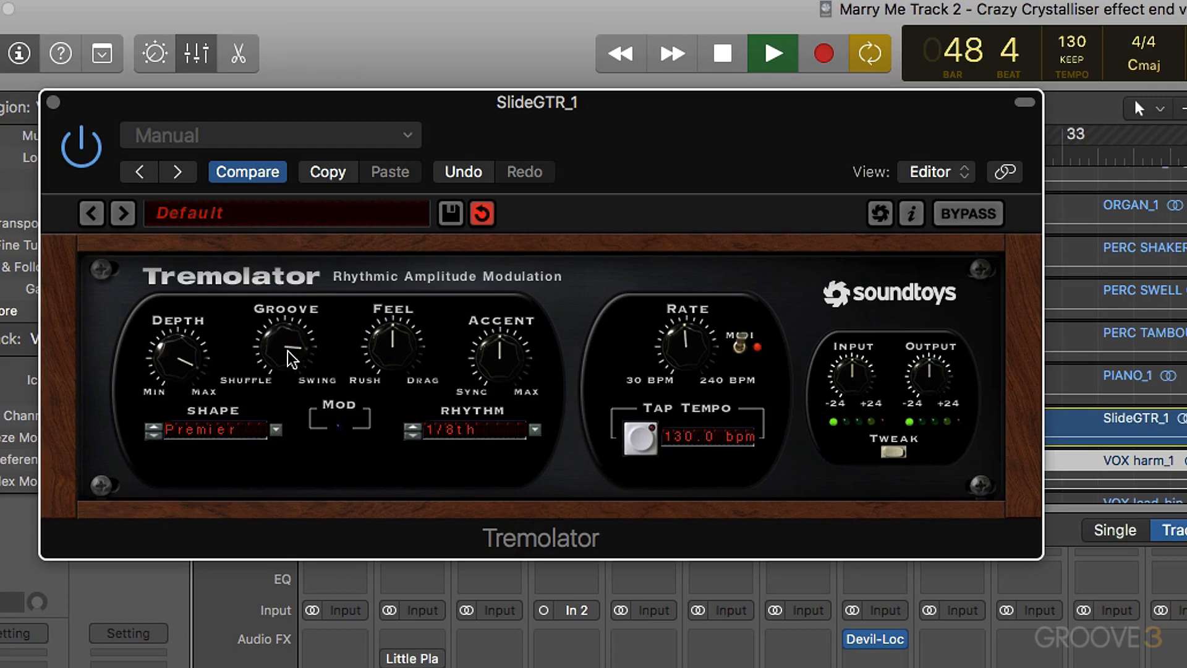
pyautogui.press('space')
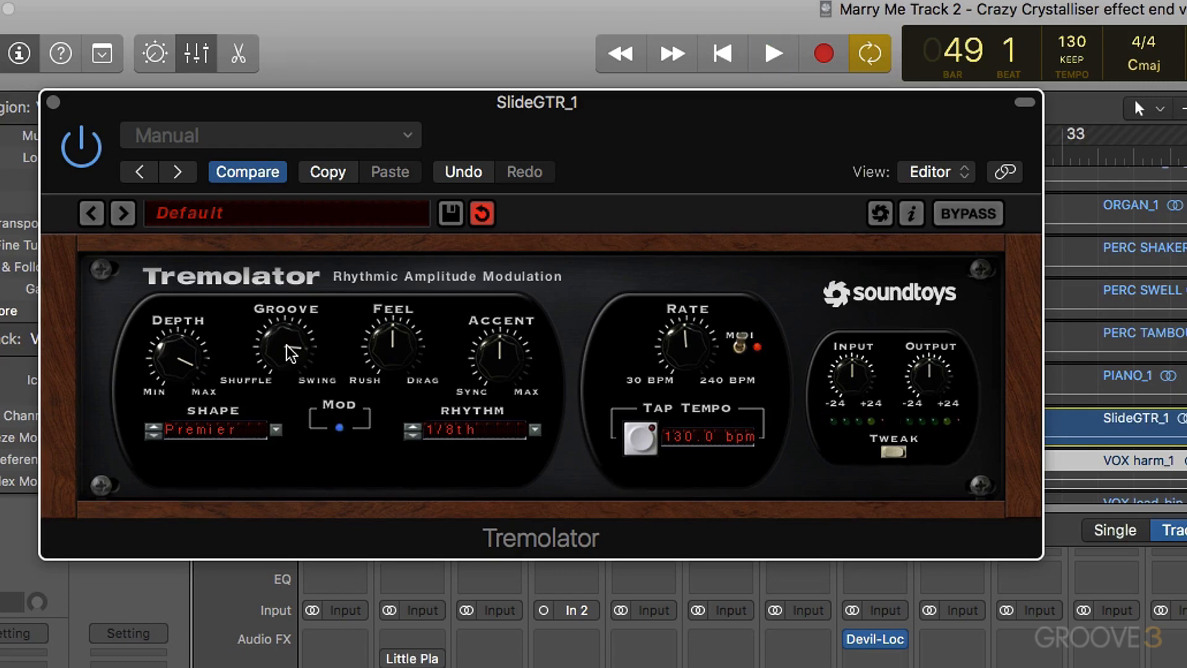
# - Set Tremolator's Groove slightly toward Shuffle and its Feel slightly toward Rush while checking playback
pyautogui.moveTo(290, 353); pyautogui.dragTo(294, 428)
pyautogui.press('space')
pyautogui.moveTo(389, 357)
pyautogui.mouseDown()
pyautogui.moveTo(389, 445)
pyautogui.moveTo(394, 370)
pyautogui.moveTo(392, 385)
pyautogui.moveTo(373, 253)
pyautogui.moveTo(401, 356)
pyautogui.moveTo(399, 303)
pyautogui.moveTo(399, 383)
pyautogui.moveTo(392, 360)
pyautogui.mouseUp()
pyautogui.press('space')
# - Change the Tremolator modulation shape on the slide guitar to Wurlitzer
pyautogui.click(234, 433)
pyautogui.scroll(-3, 225, 433)
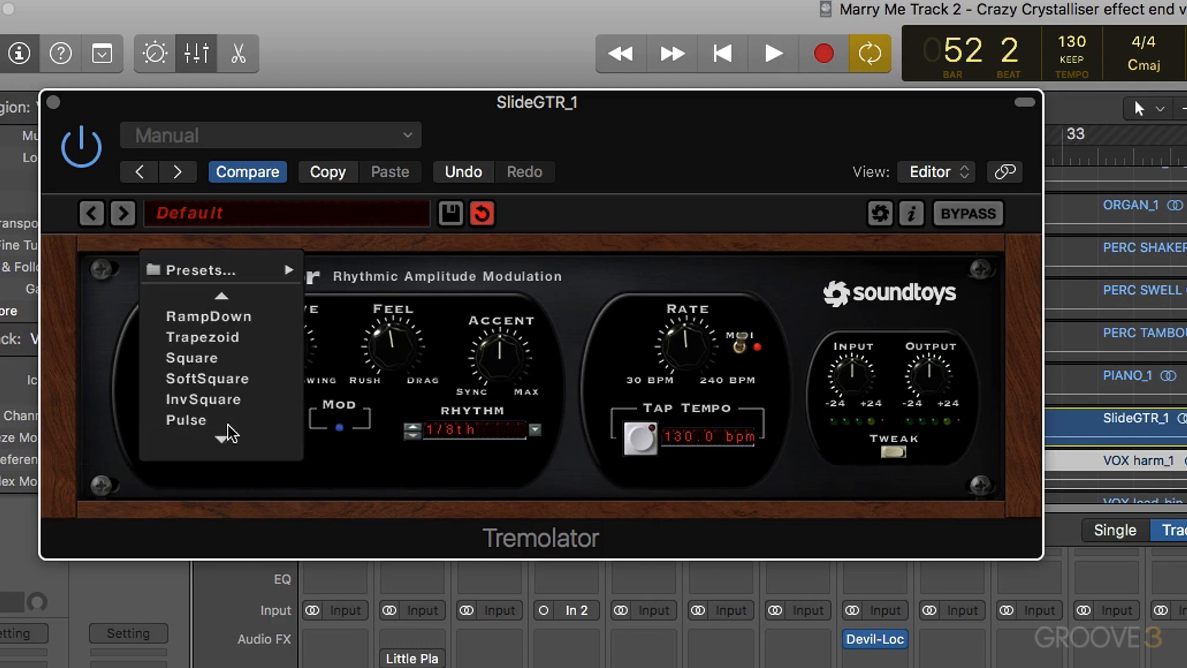
pyautogui.scroll(-6, 217, 442)
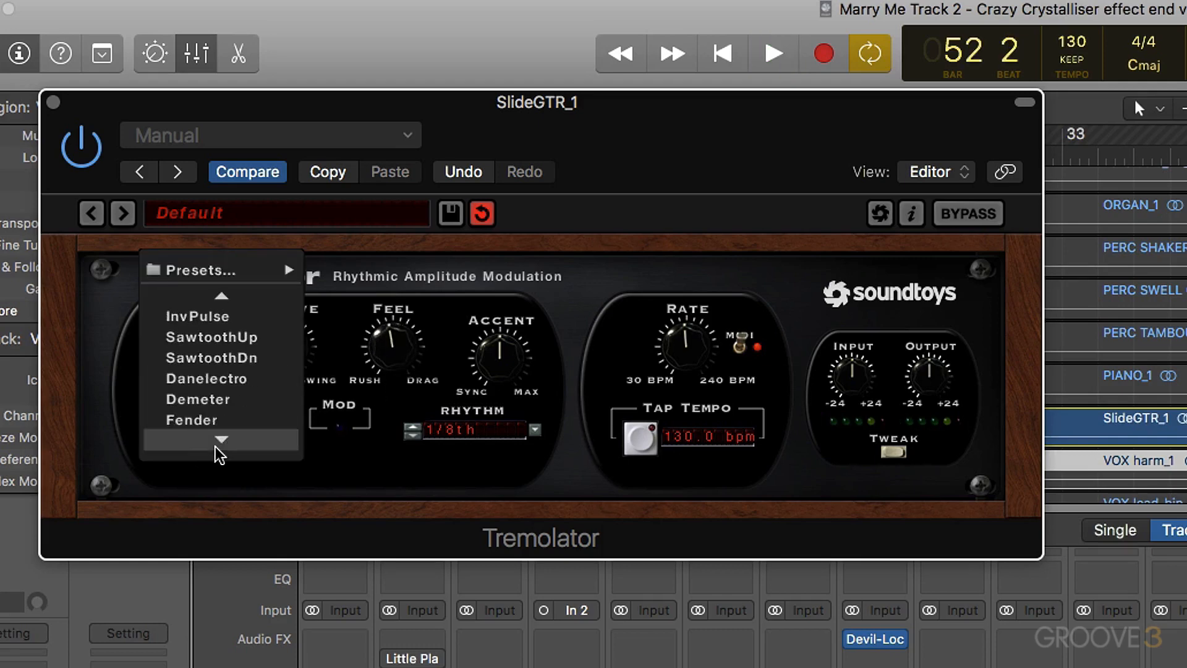
pyautogui.click(217, 441)
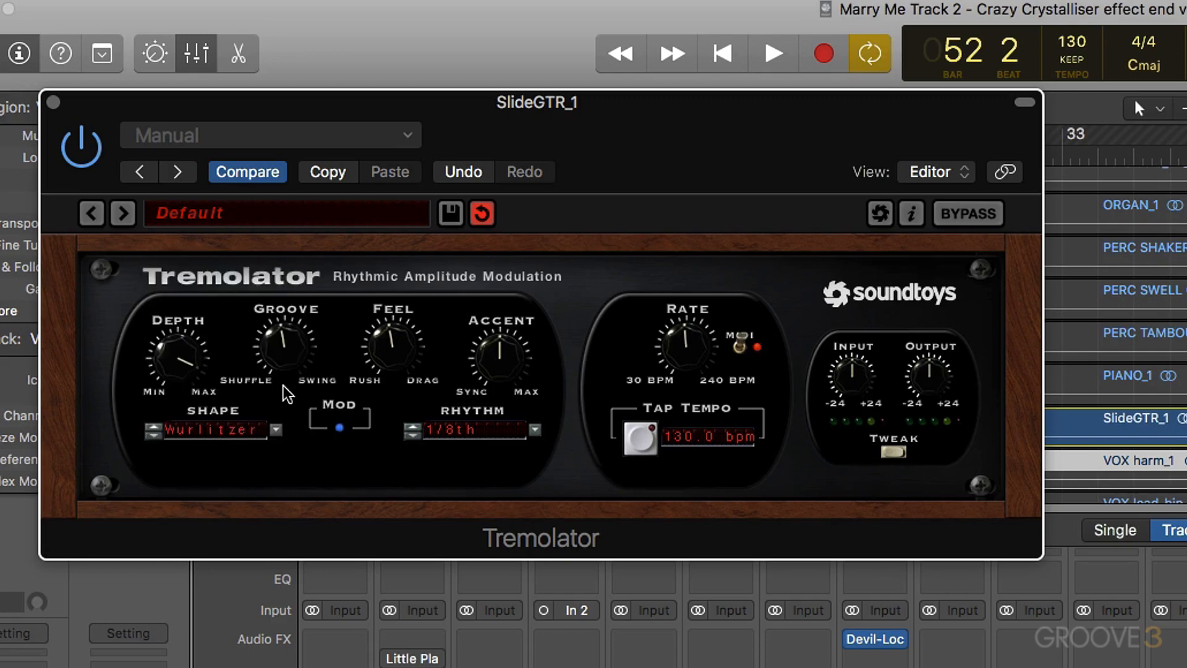
# - Raise Tremolator's Depth back to near maximum while listening to the slide guitar, and close the plug-in
pyautogui.press('space')
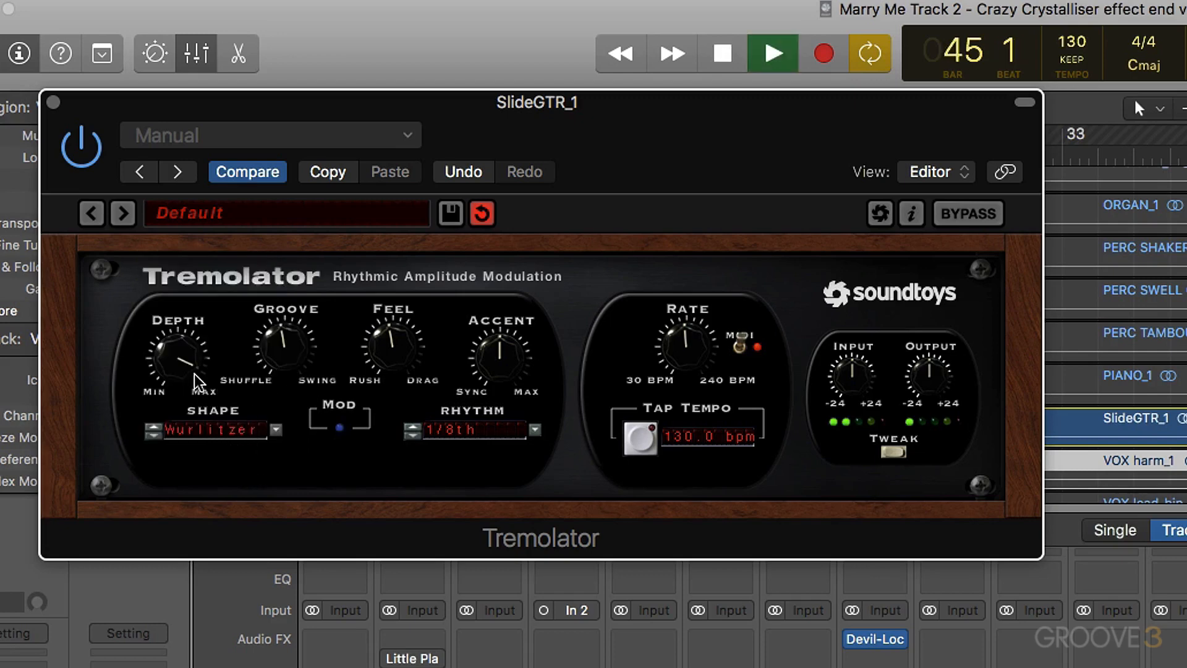
pyautogui.moveTo(179, 360); pyautogui.dragTo(182, 316)
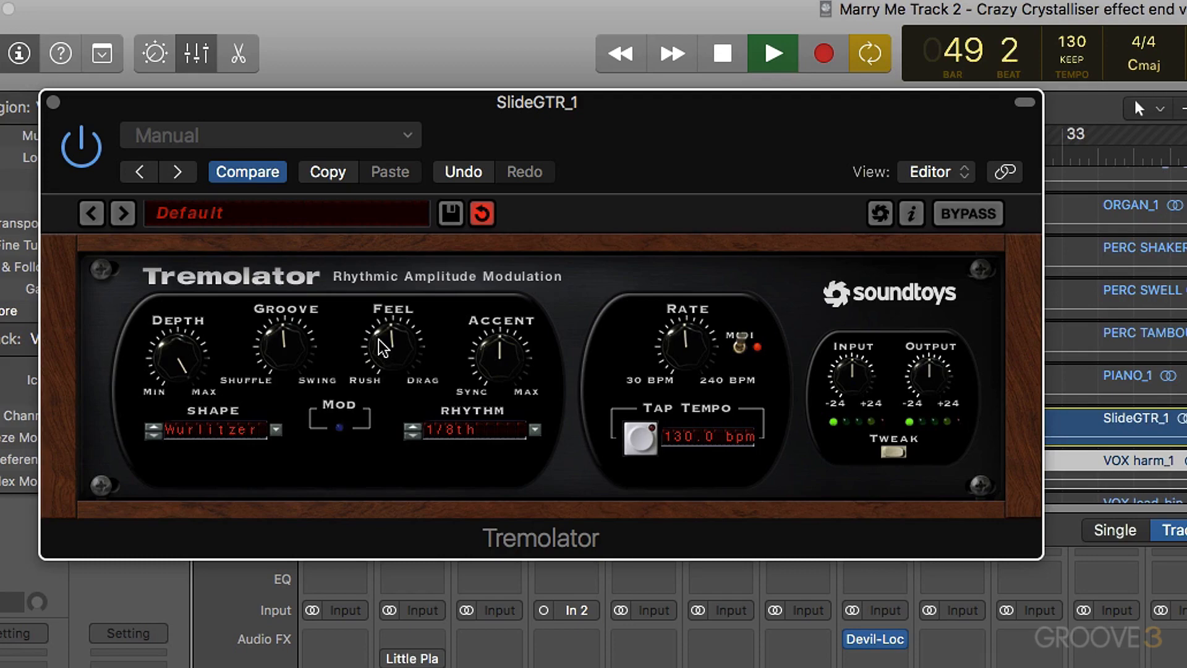
pyautogui.press('space')
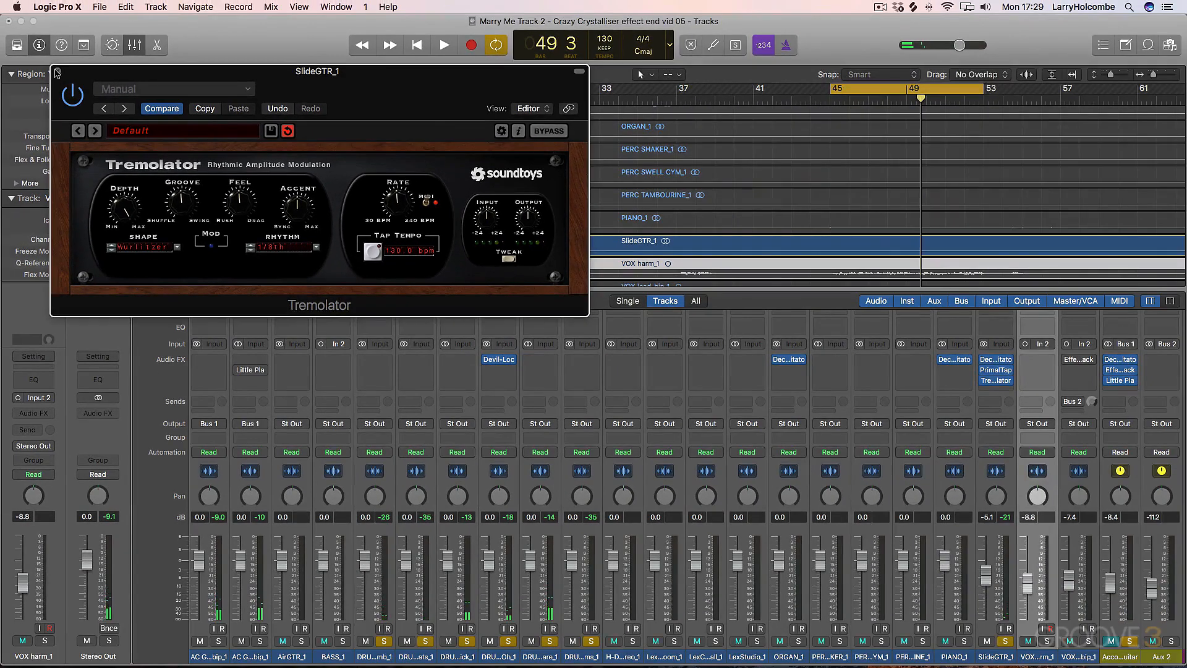
pyautogui.click(57, 73)
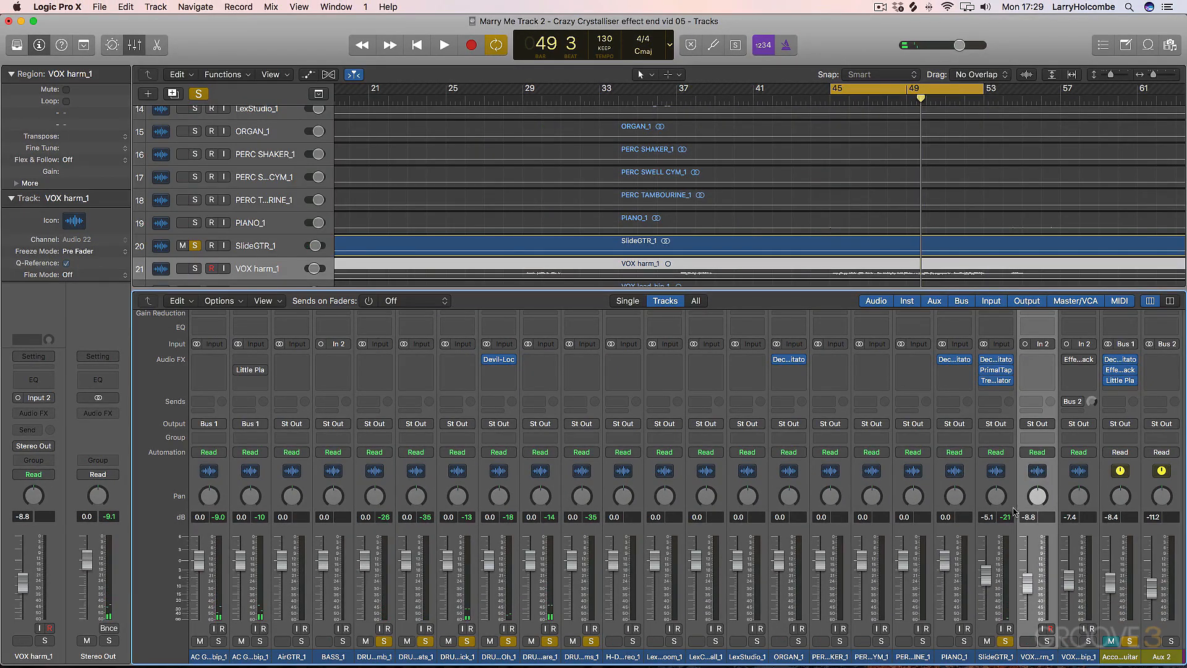
# - Unmute the Accoutic Guitar bus and set its volume fader to about -7.8 dB
pyautogui.click(1111, 641)
pyautogui.moveTo(1114, 586); pyautogui.dragTo(1115, 589)
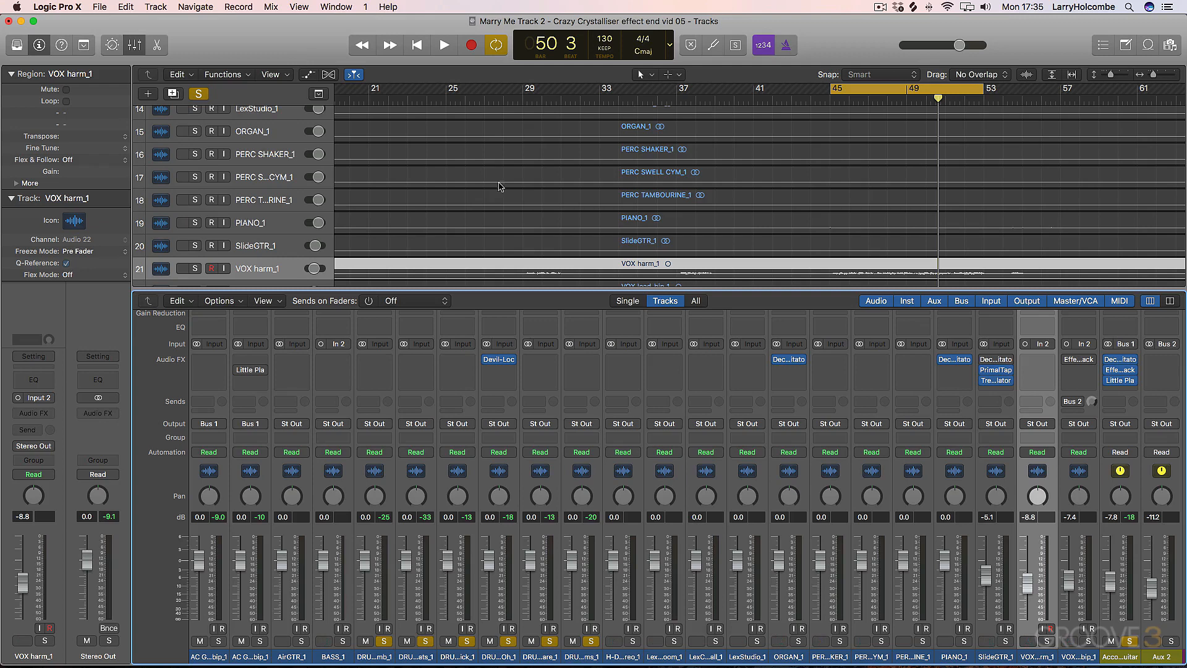
# - Insert a stereo Tremolator after Little Plate on the Accoutic Guitar bus and open its Tweak section
pyautogui.click(1123, 390)
pyautogui.moveTo(1083, 416)
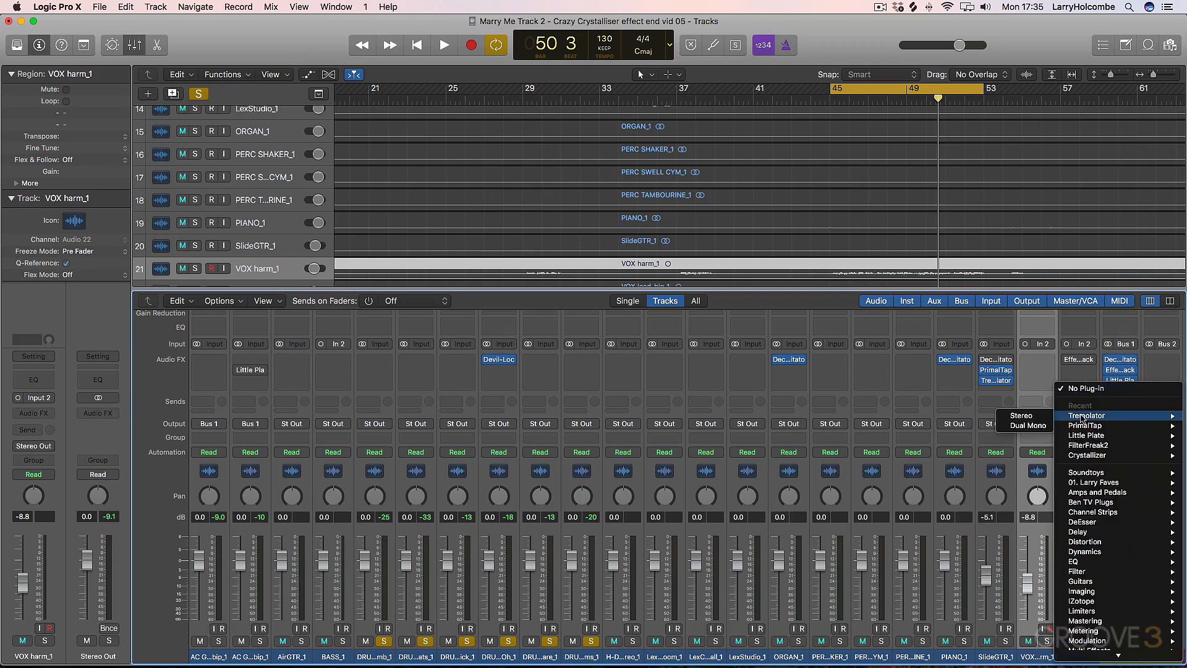
pyautogui.click(1023, 417)
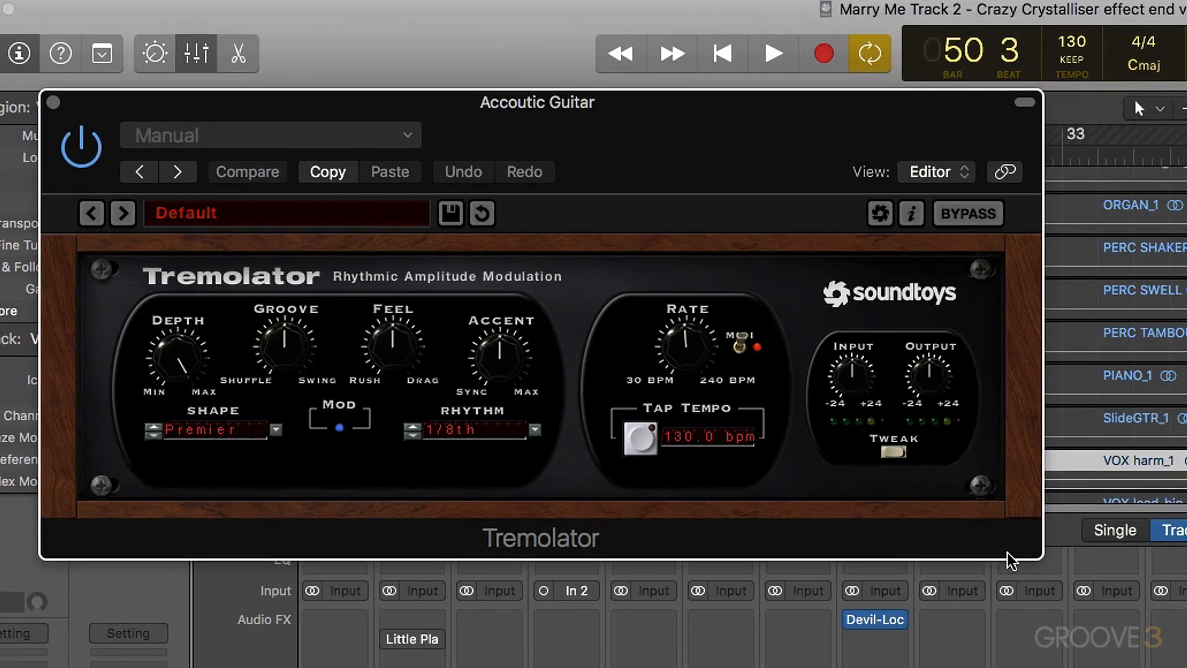
pyautogui.click(893, 451)
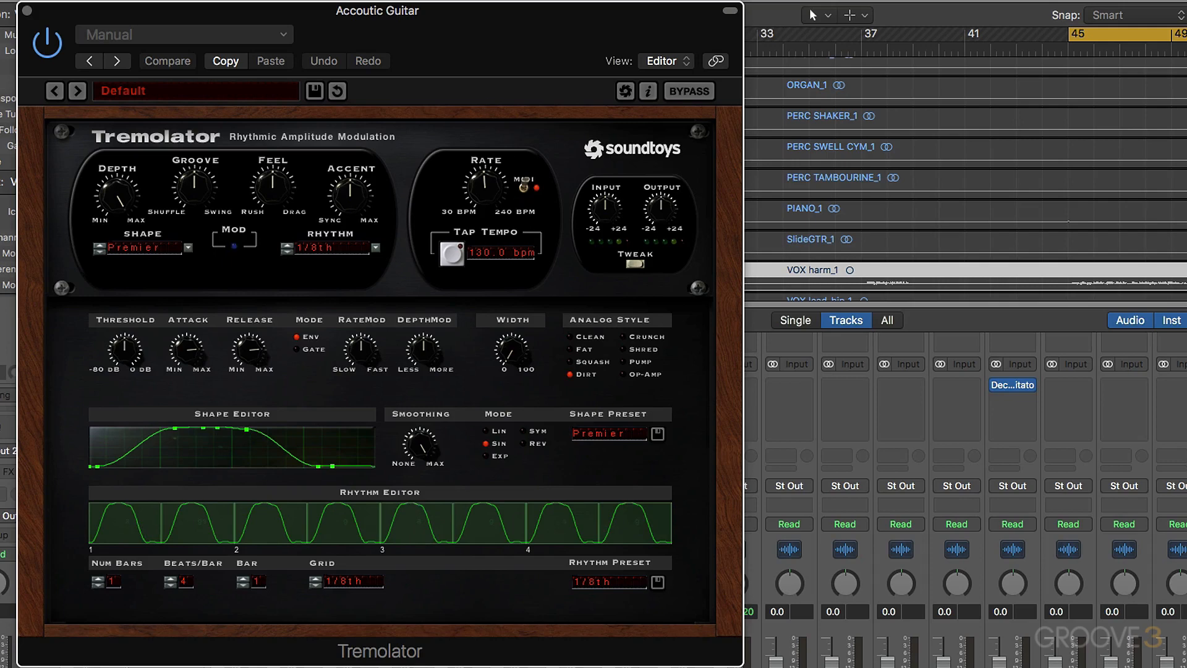
# - Change the Tremolator shape on the Accoutic Guitar bus to SoftSquare and adjust its Smoothing
pyautogui.click(1176, 594)
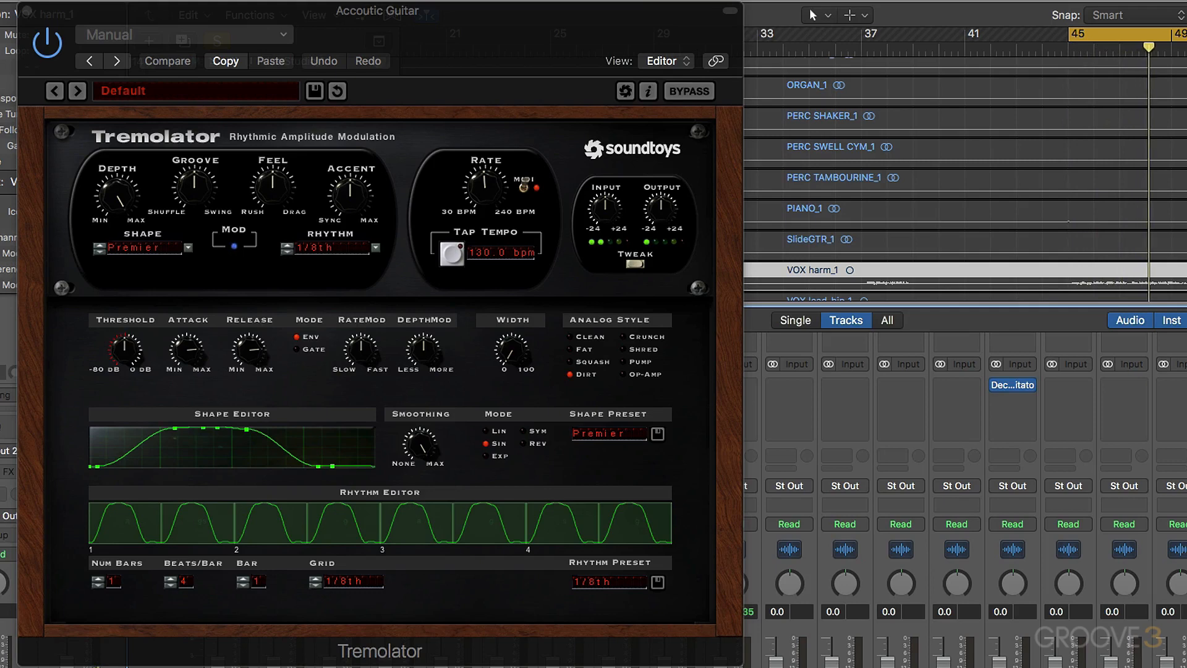
pyautogui.click(130, 250)
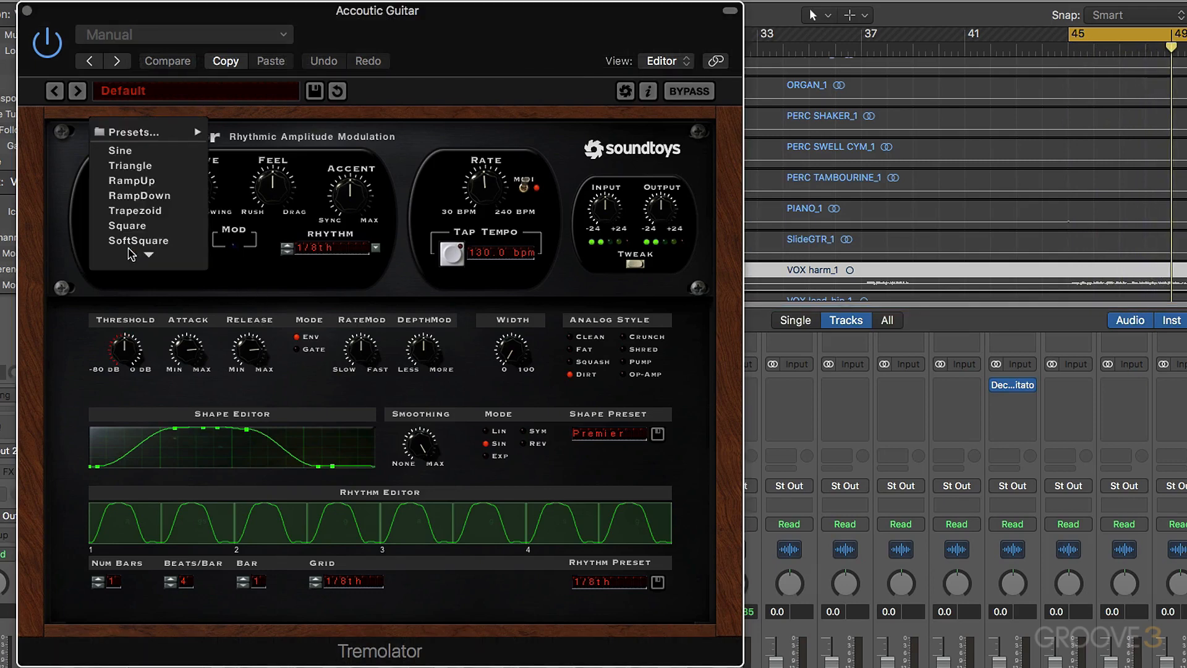
pyautogui.moveTo(127, 254)
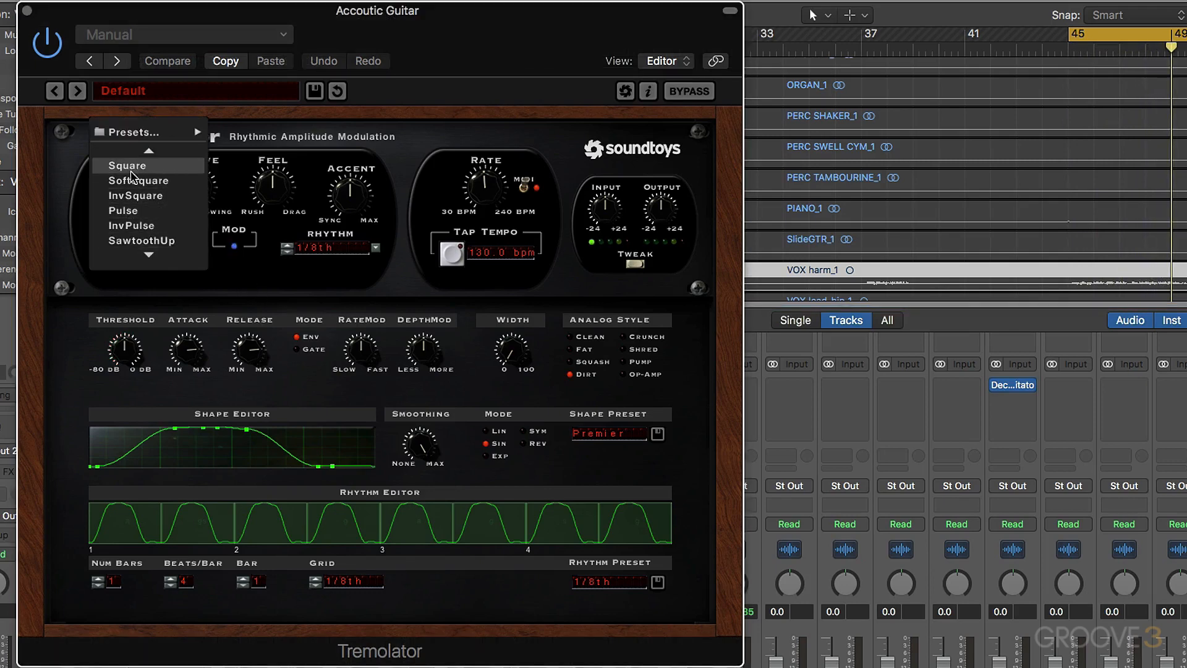
pyautogui.click(142, 181)
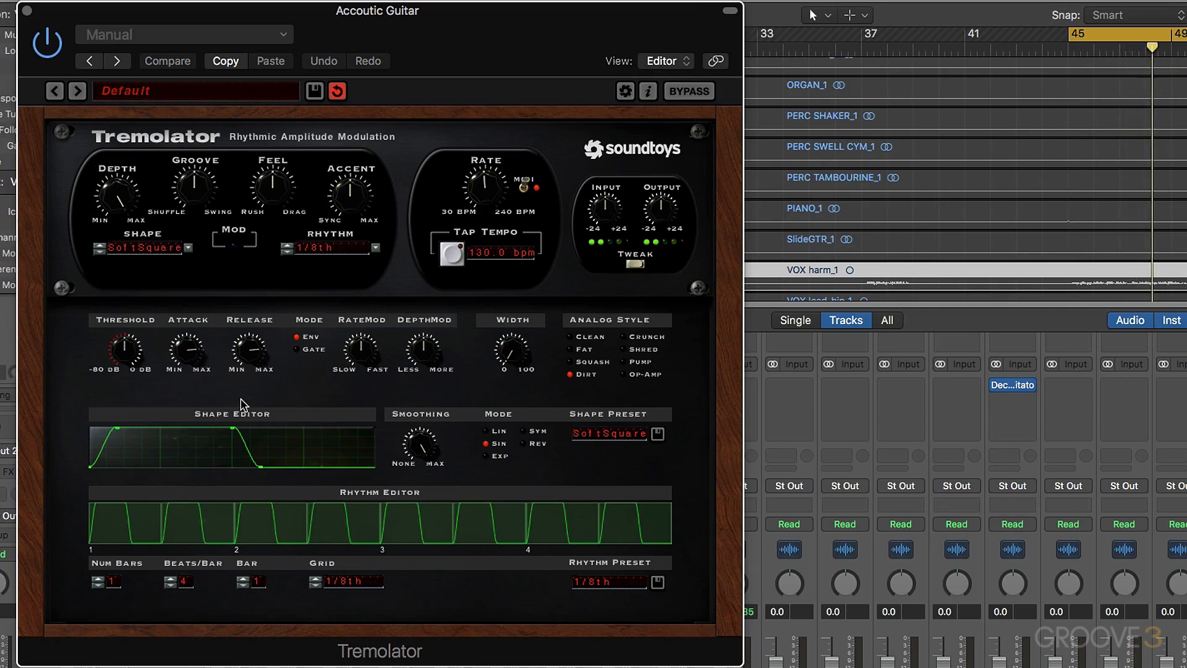
pyautogui.moveTo(414, 445); pyautogui.dragTo(419, 476)
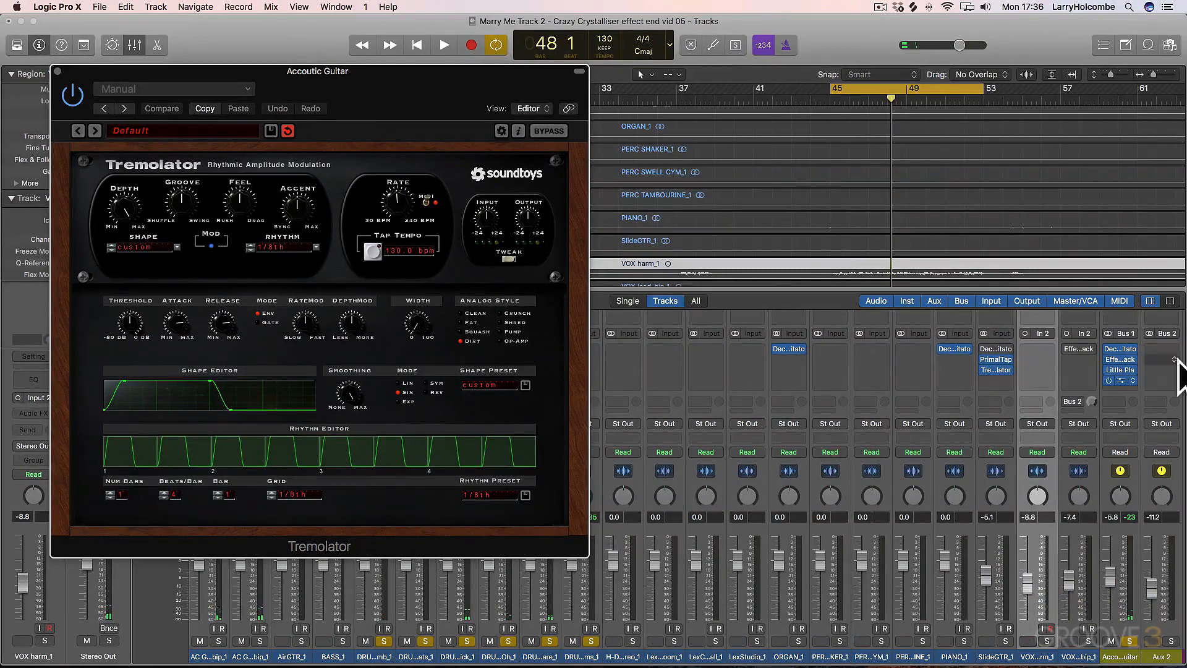
# - Check Little Plate on the Accoutic Guitar bus, close it, and listen to the tremolo in the loop
pyautogui.click(1123, 373)
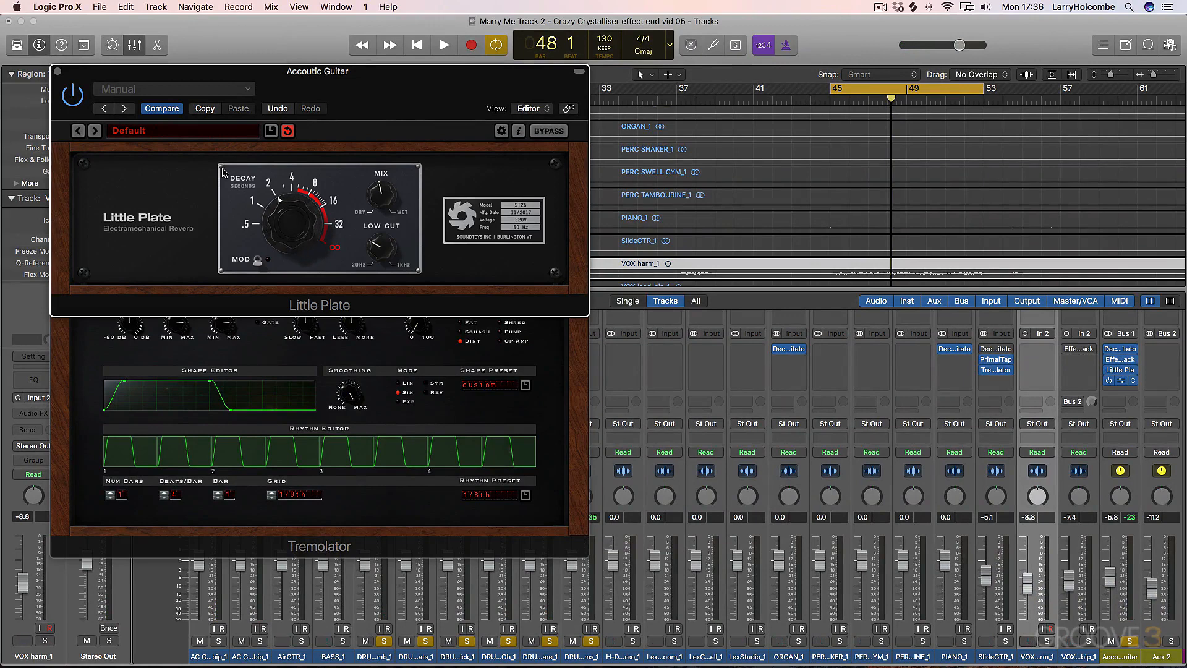
pyautogui.click(60, 71)
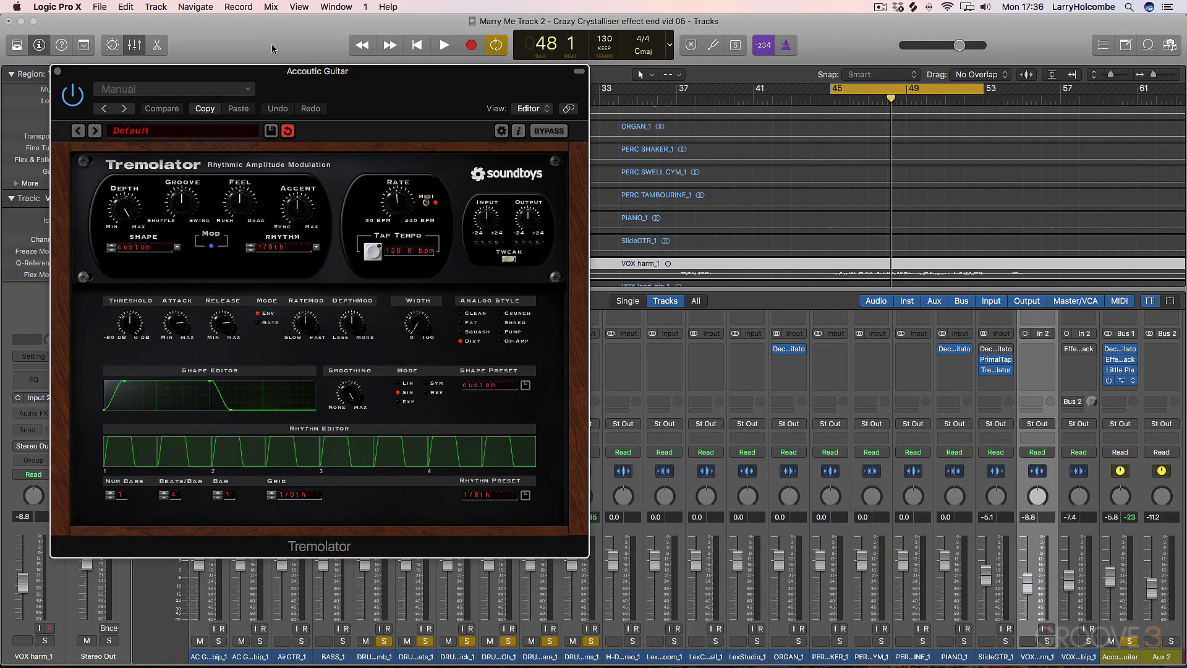
pyautogui.press('space')
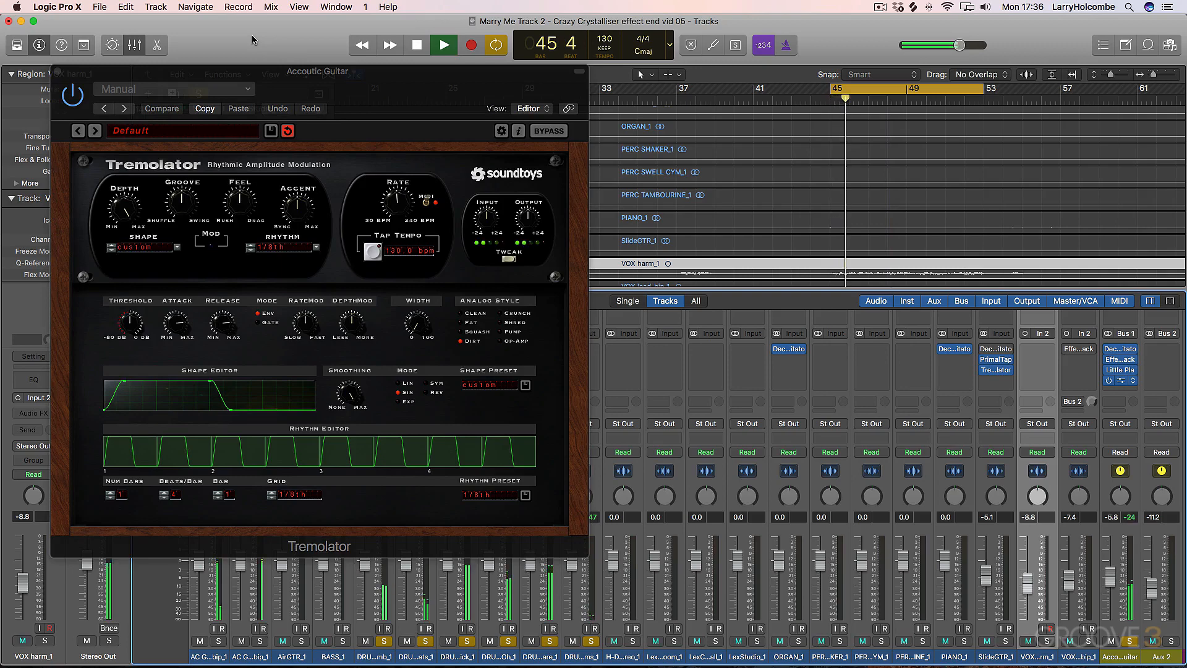
pyautogui.press('space')
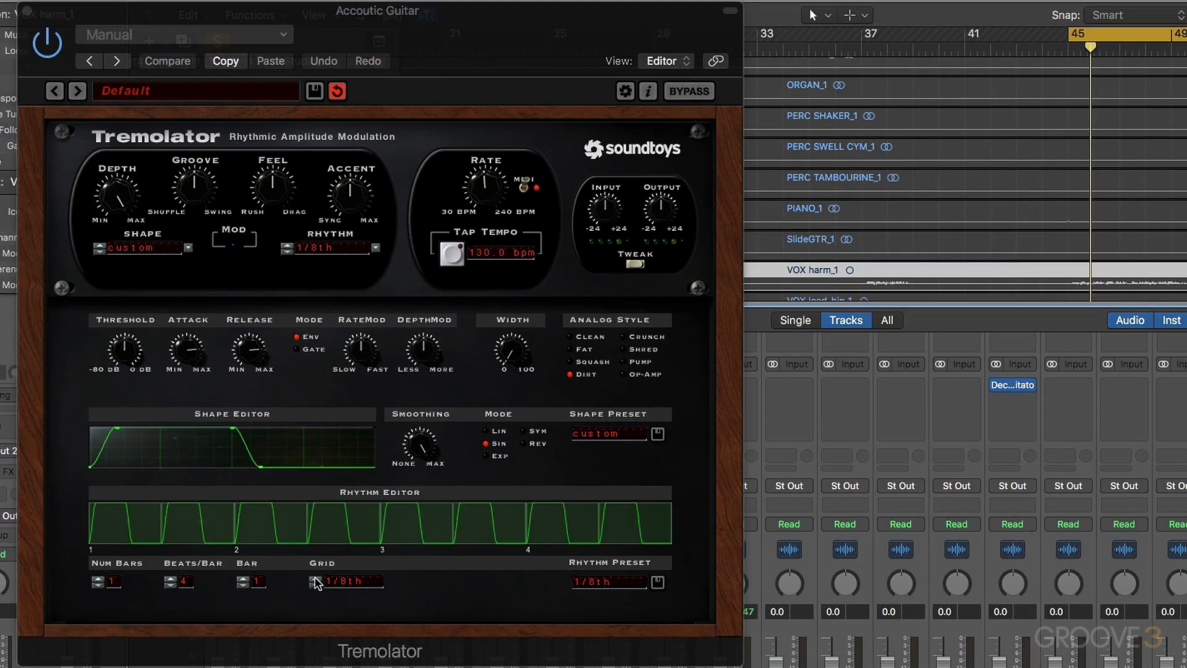
# - Set the Rhythm Editor grid to 1/16th and split the second halves of beats 2 and 4, muting the first sixteenth in beat 2
pyautogui.click(315, 584)
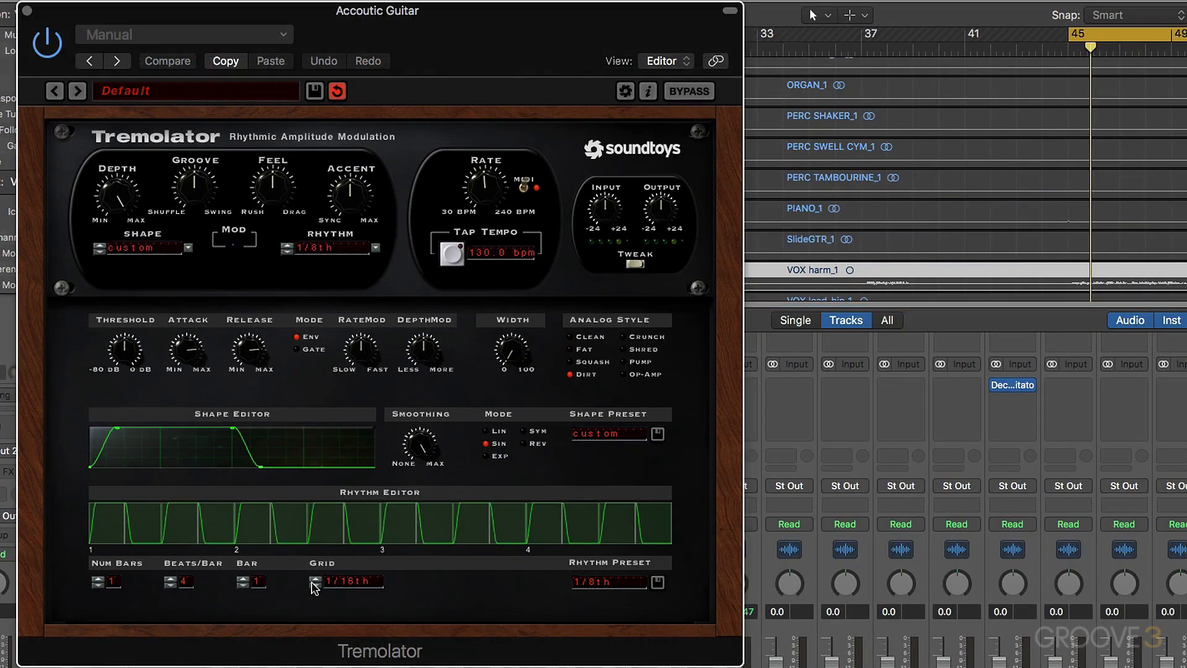
pyautogui.click(354, 524)
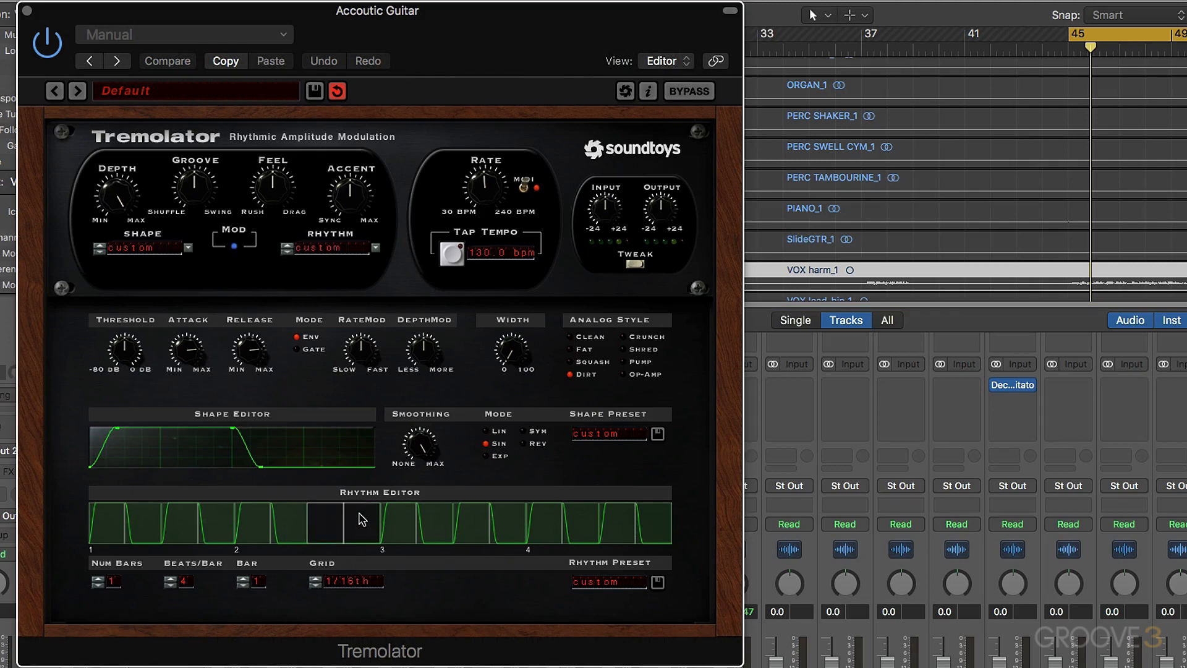
pyautogui.click(368, 526)
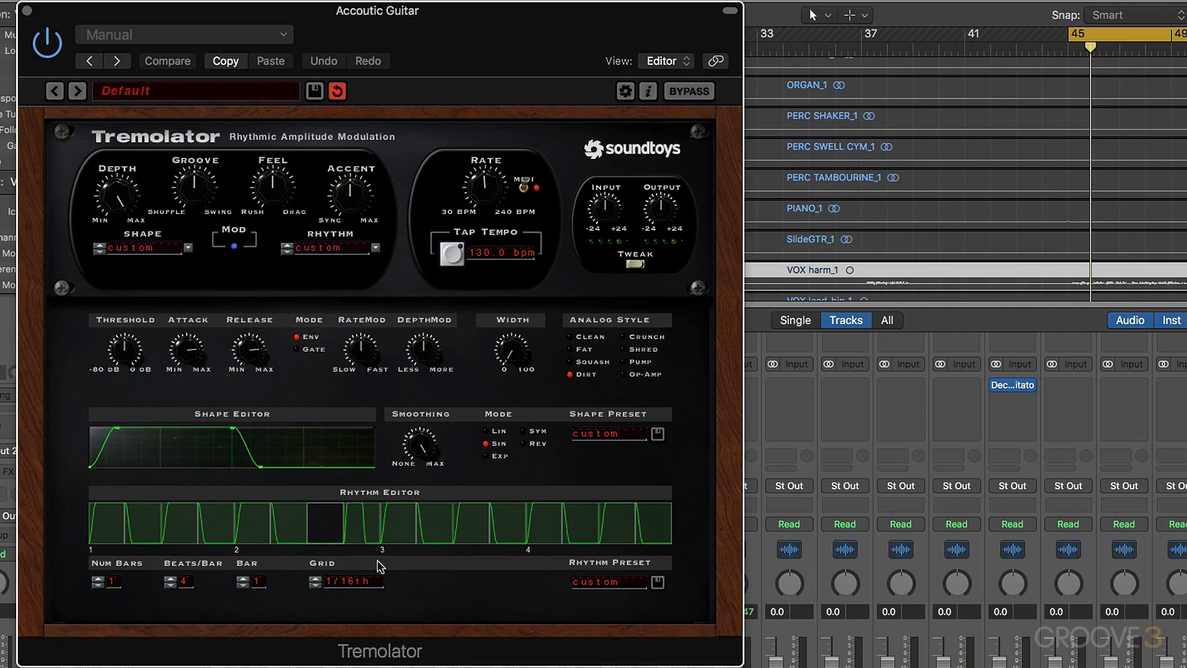
pyautogui.click(621, 531)
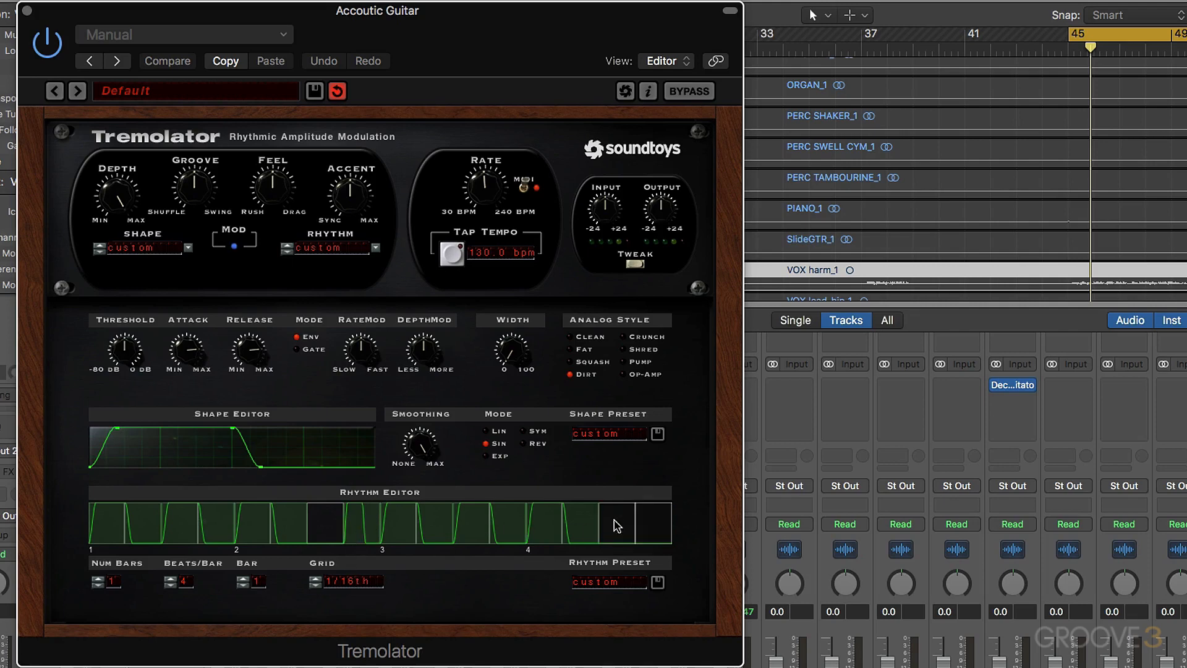
pyautogui.click(616, 526)
pyautogui.click(646, 525)
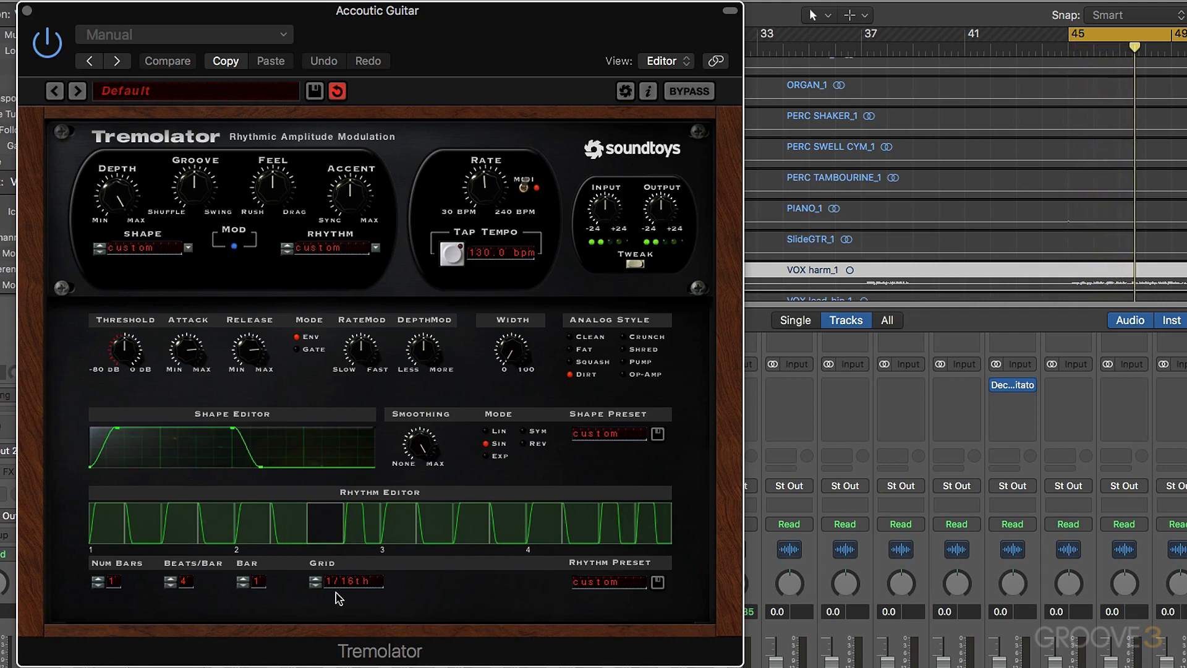
# - Set the Rhythm Editor grid to 1/32nd, fill the beat 2 gap, and break the first half of beat 4 into 1/32nd steps
pyautogui.click(315, 583)
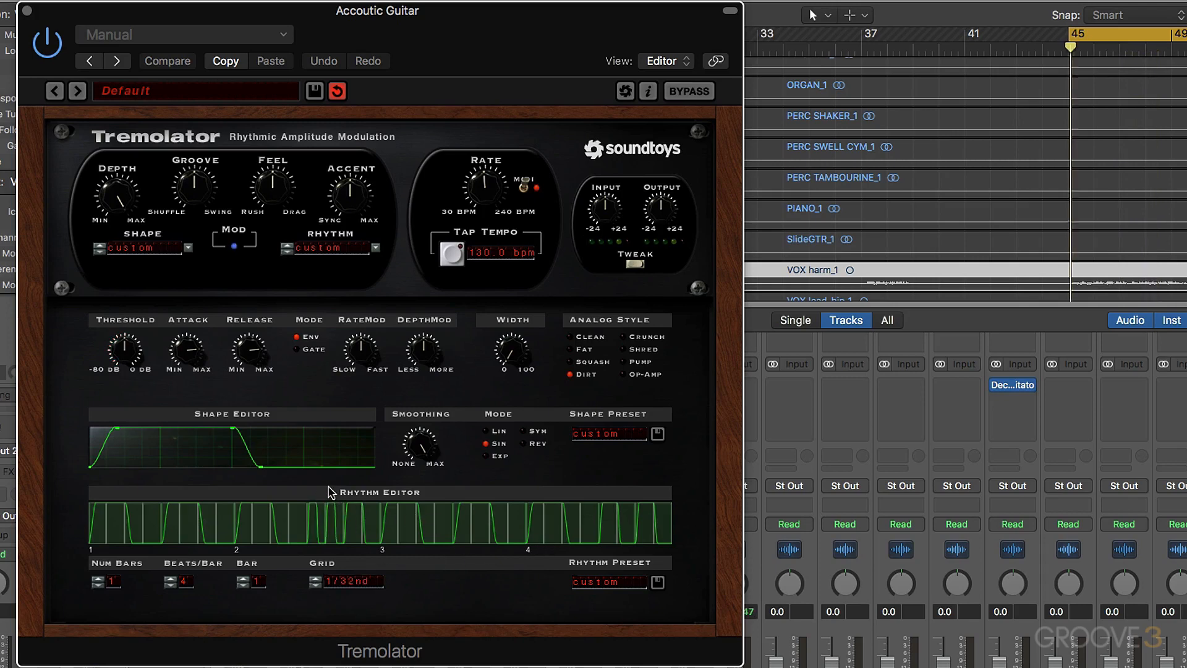
pyautogui.moveTo(532, 523); pyautogui.dragTo(588, 525)
pyautogui.click(590, 525)
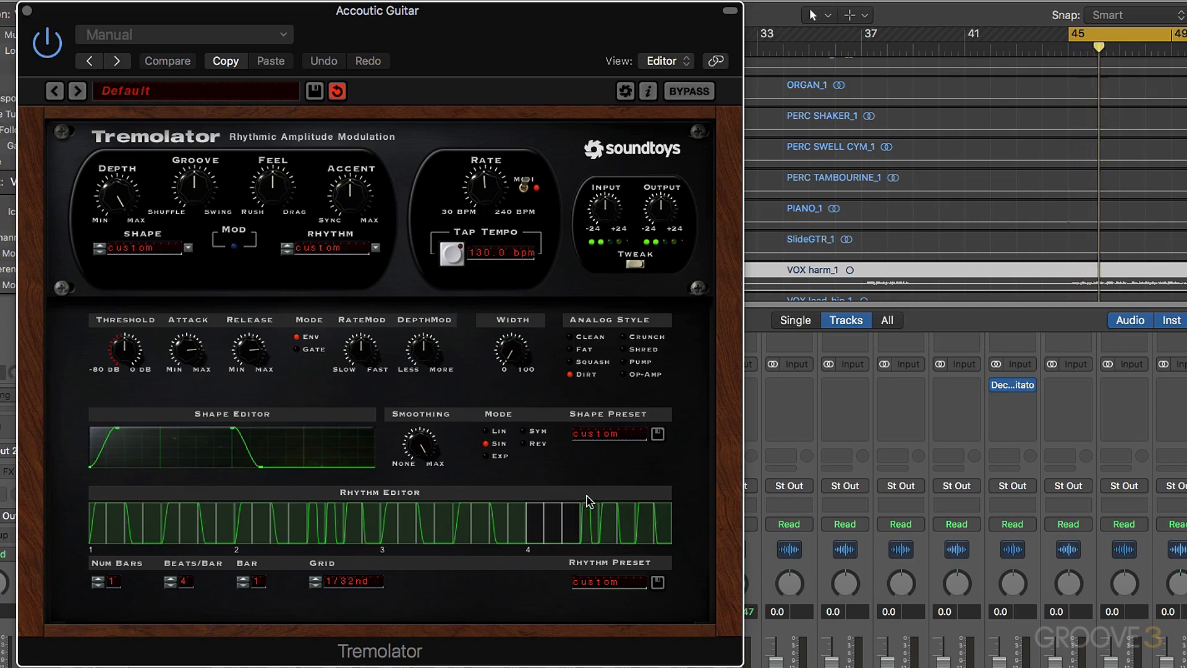
pyautogui.click(552, 522)
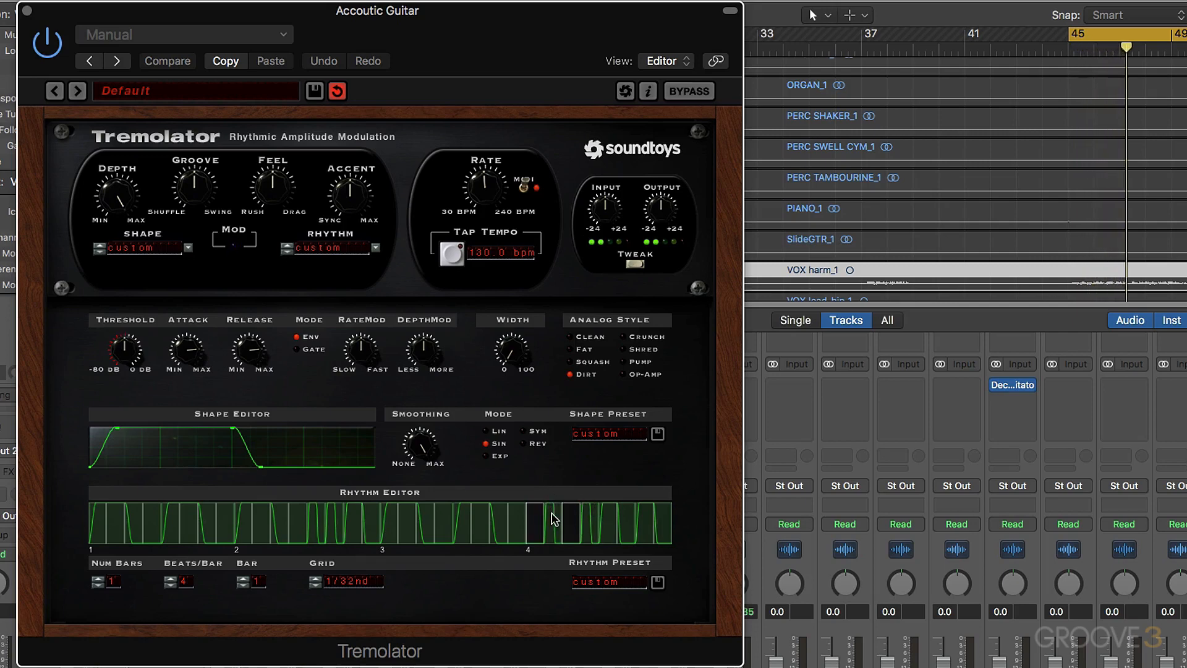
# - Return the Rhythm Editor grid to 1/16th and place a sixteenth pulse at the start of beat 4
pyautogui.click(314, 584)
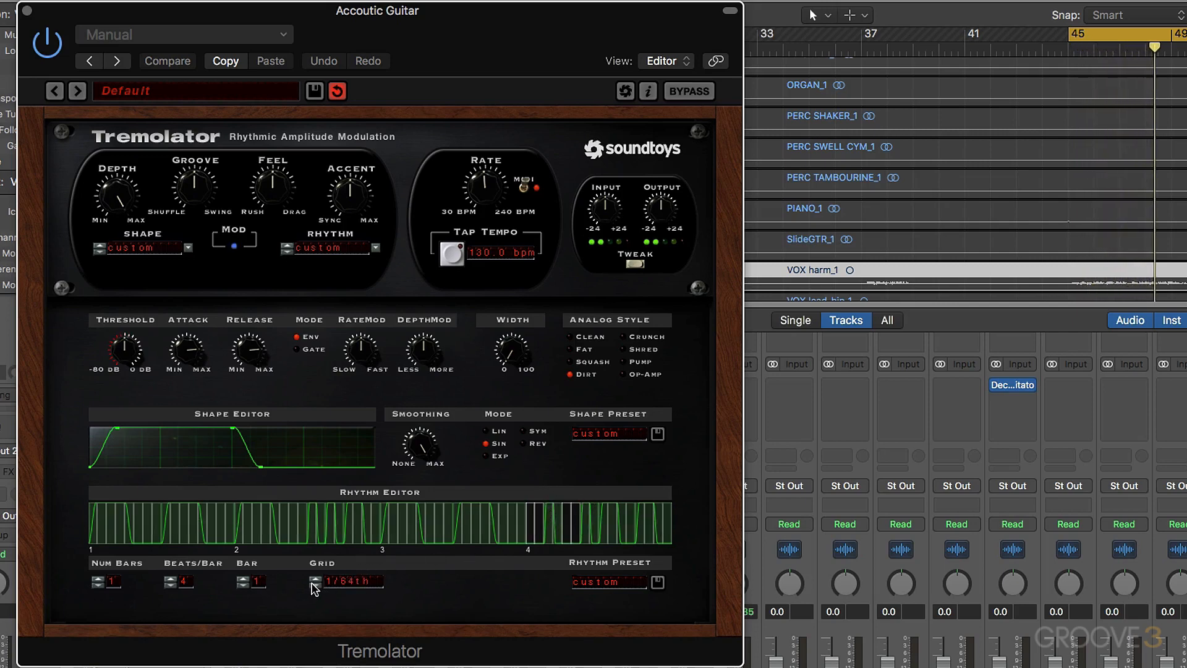
pyautogui.click(314, 579)
pyautogui.click(314, 579)
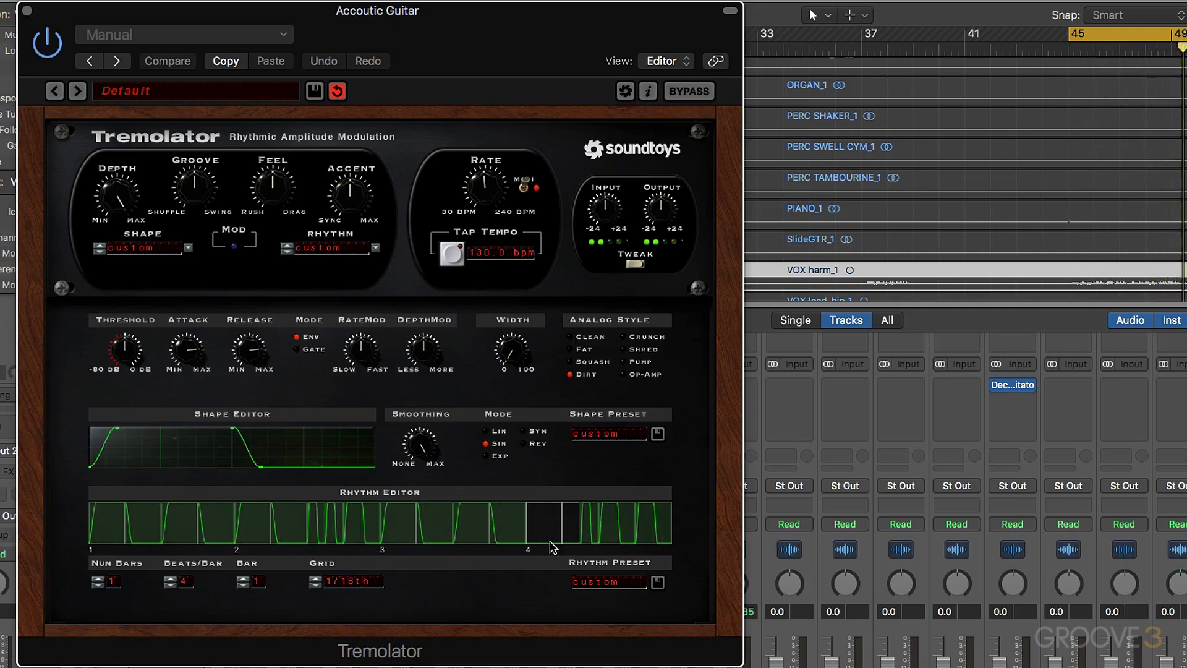
pyautogui.click(535, 524)
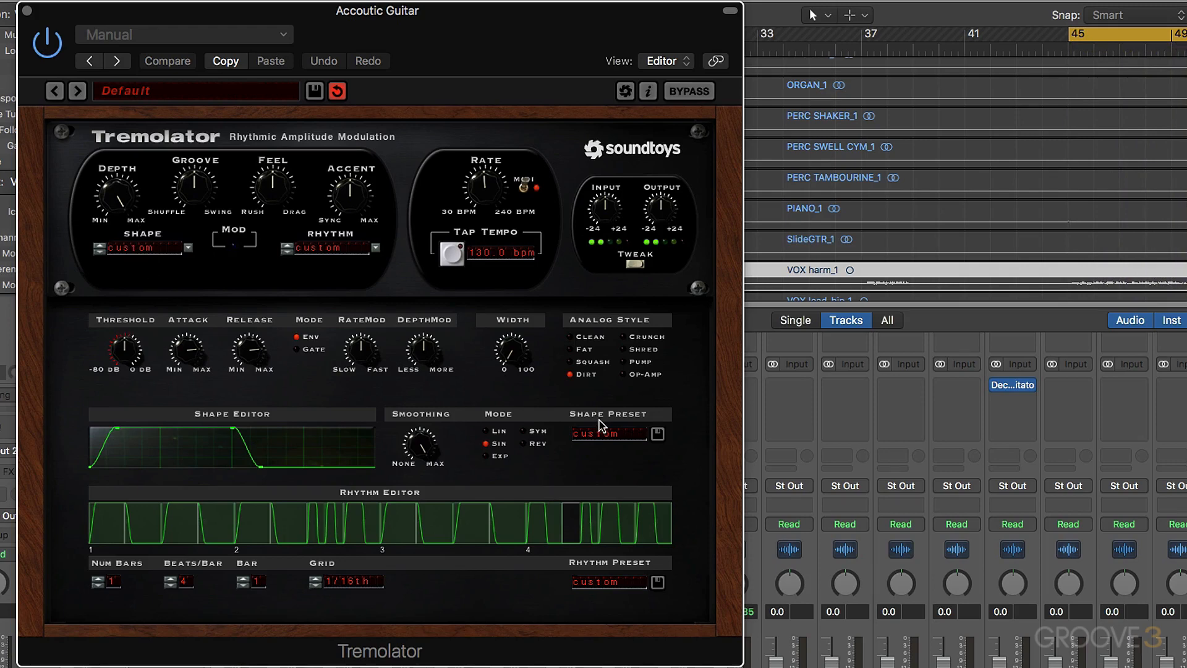
# - Choose the Sine shape preset in Tremolator and turn Feel partway towards Rush
pyautogui.click(610, 436)
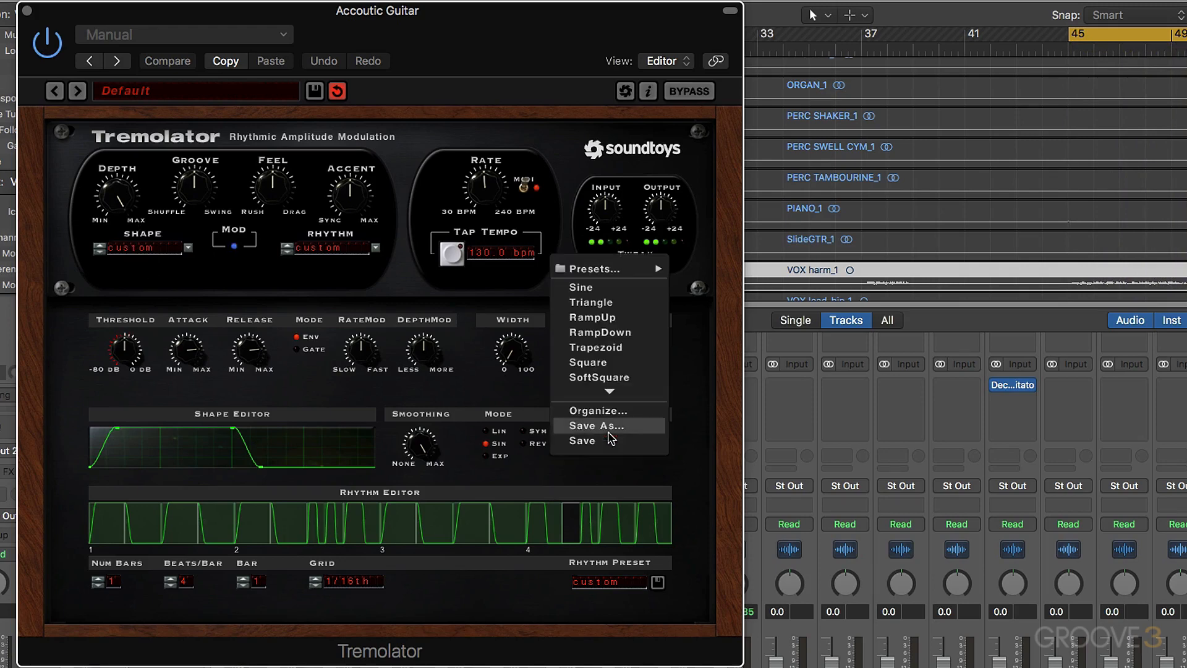
pyautogui.click(598, 290)
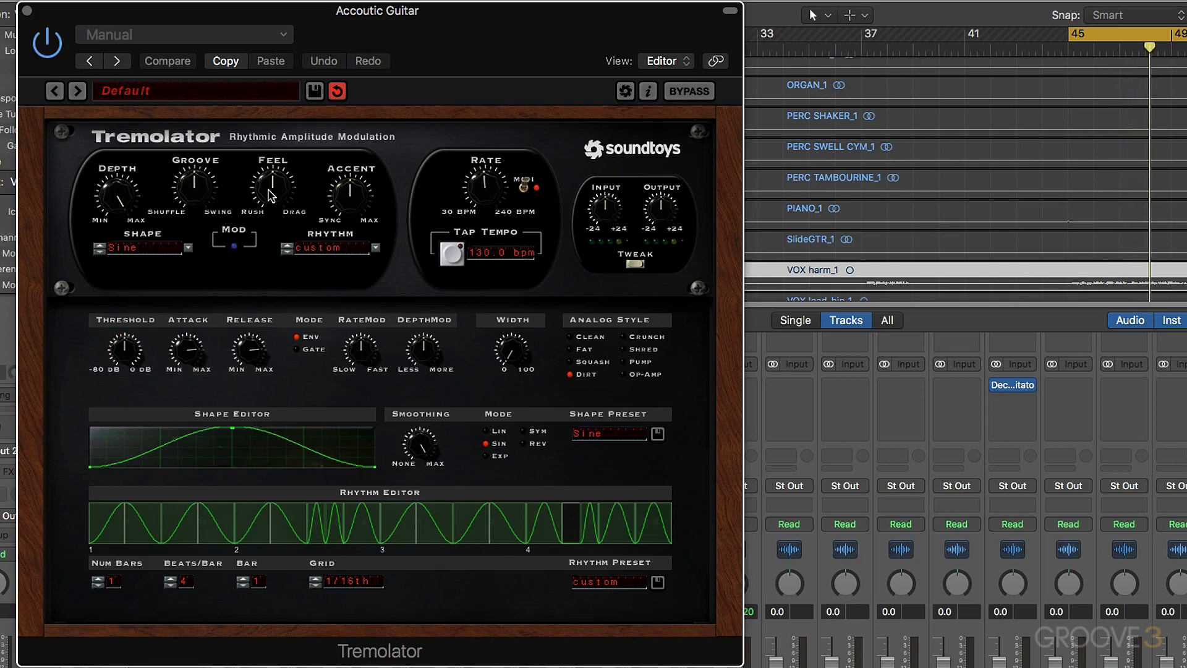
pyautogui.moveTo(268, 197); pyautogui.dragTo(270, 198)
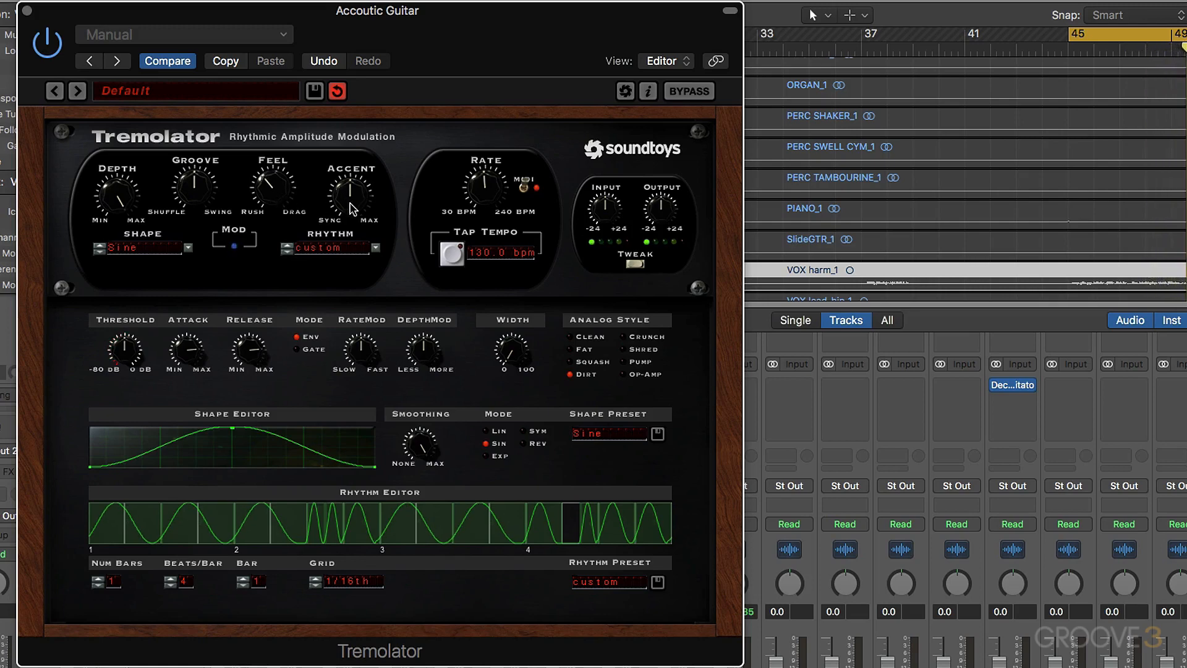
# - Sweep Tremolator's Accent up and down while listening, leaving it slightly towards Sync
pyautogui.moveTo(353, 201); pyautogui.dragTo(343, 165)
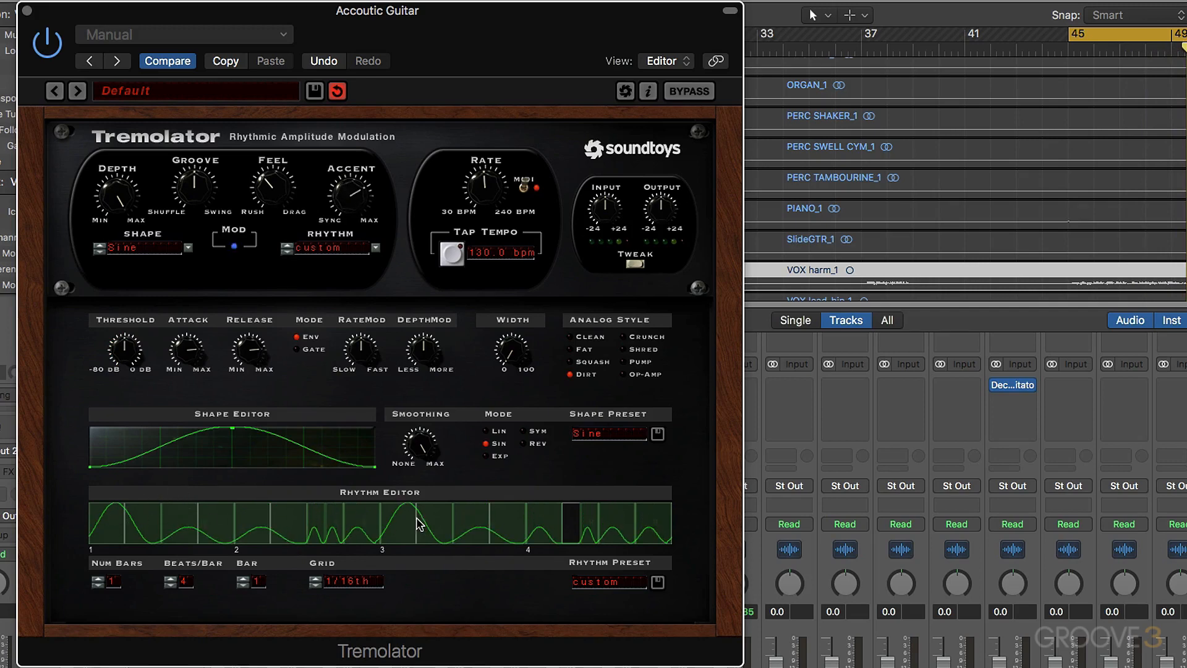
pyautogui.moveTo(343, 196); pyautogui.dragTo(342, 274)
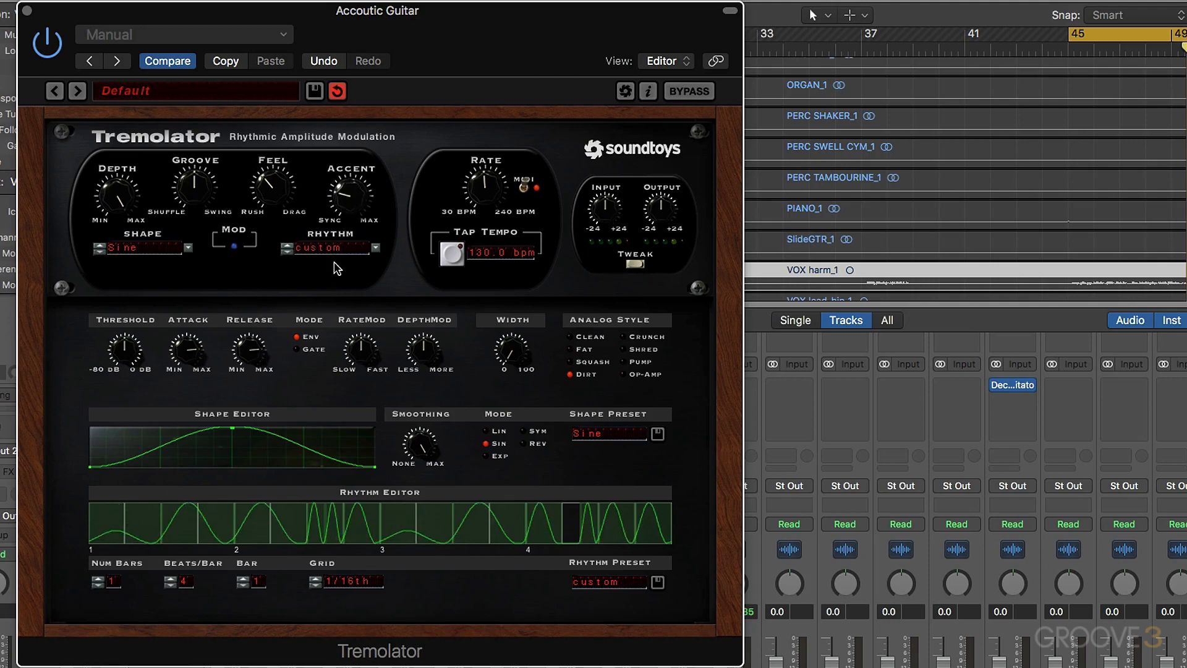
pyautogui.press('space')
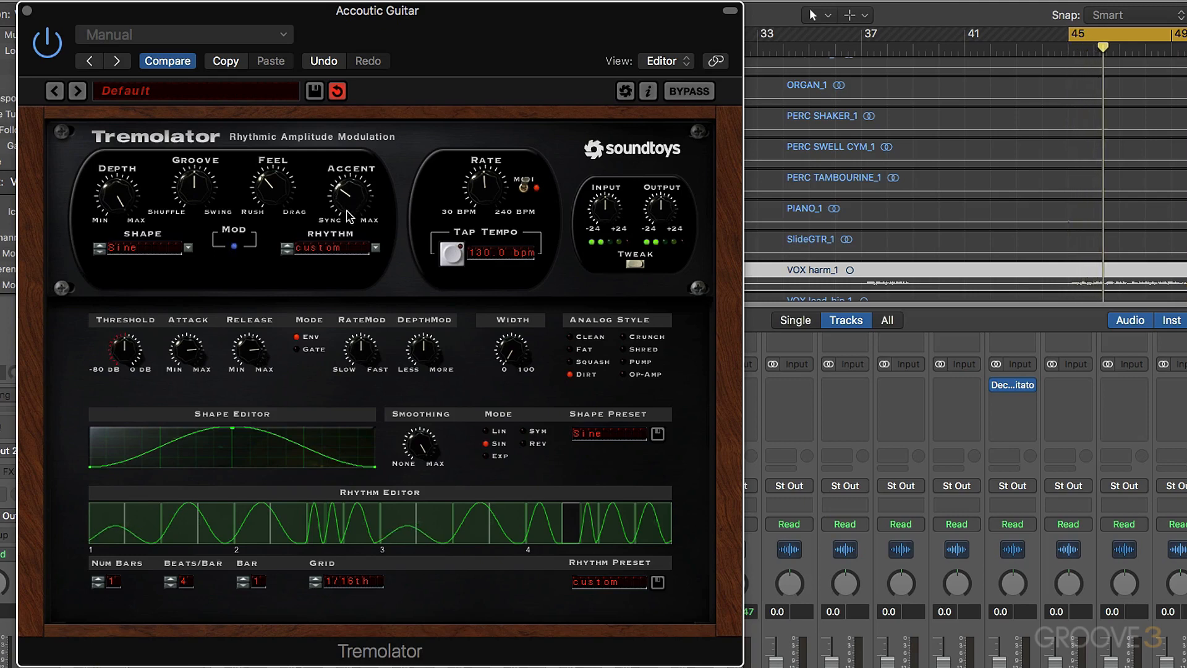
pyautogui.moveTo(349, 212); pyautogui.dragTo(342, 137)
pyautogui.moveTo(356, 195); pyautogui.dragTo(353, 207)
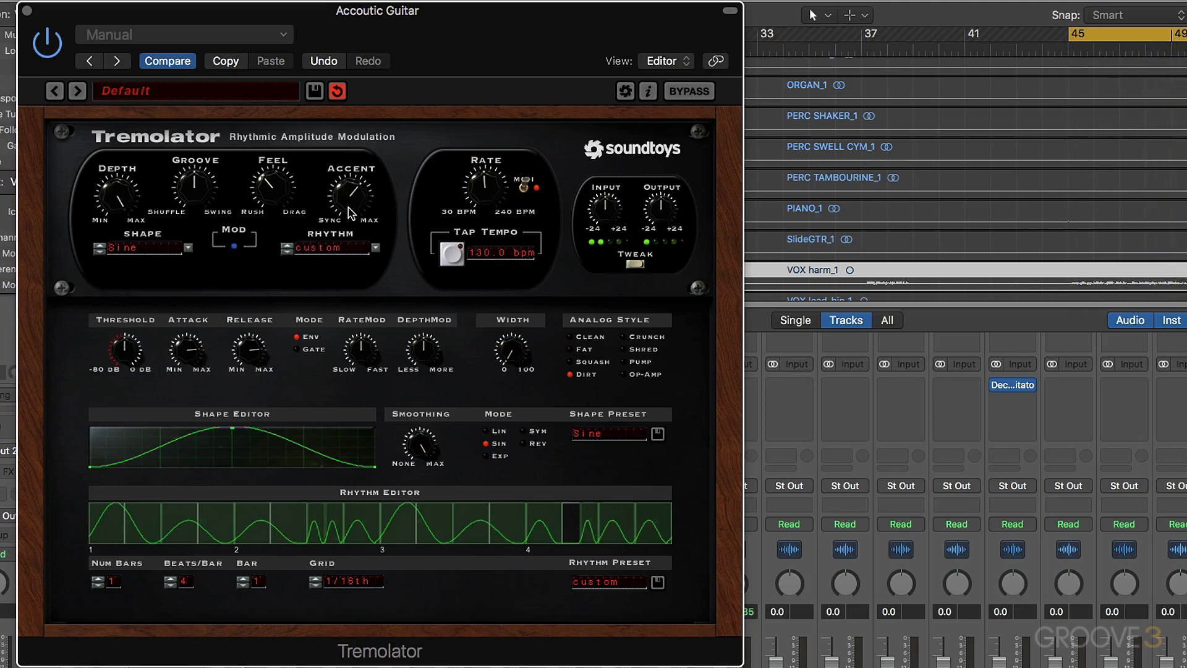
pyautogui.moveTo(351, 213); pyautogui.dragTo(351, 268)
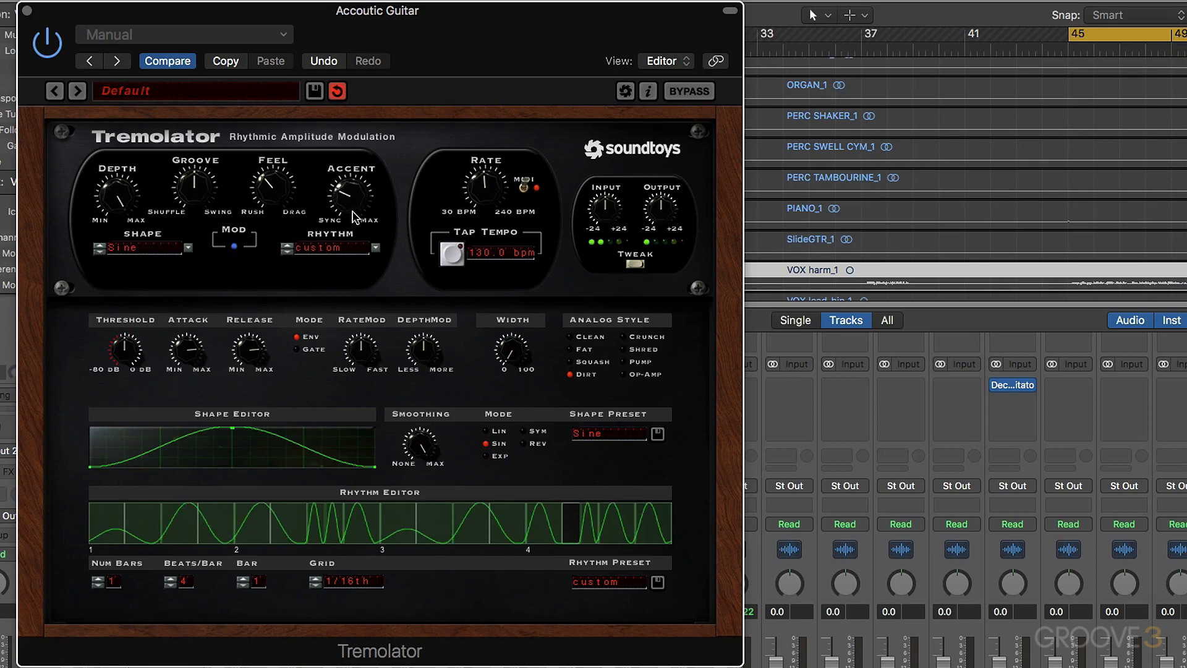
pyautogui.moveTo(352, 211); pyautogui.dragTo(351, 202)
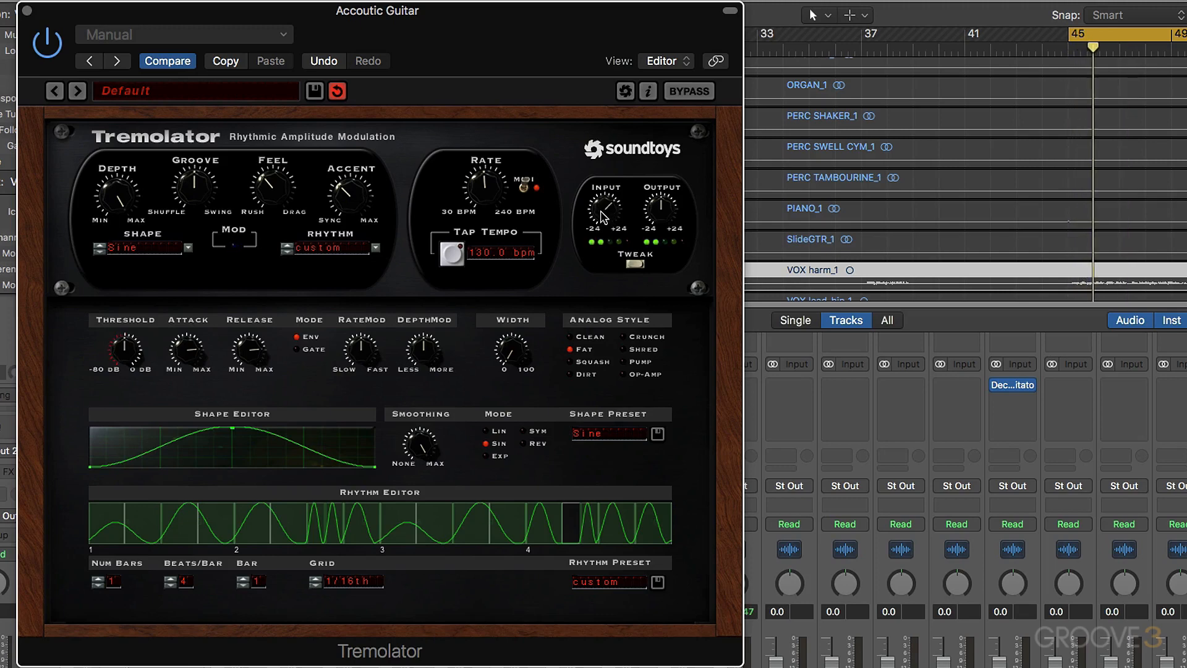
# - Drive the Fat analog style by raising Tremolator's Input and lowering its Output, and close the plug-in
pyautogui.moveTo(603, 216); pyautogui.dragTo(598, 173)
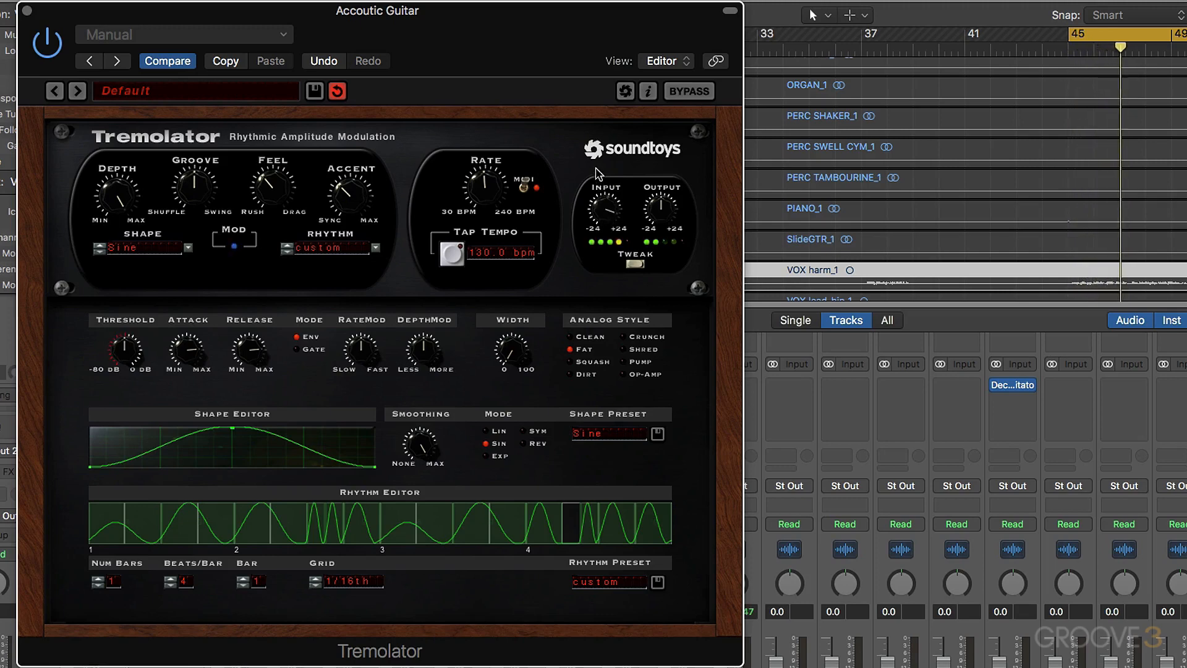
pyautogui.moveTo(647, 204); pyautogui.dragTo(604, 166)
pyautogui.moveTo(659, 206); pyautogui.dragTo(661, 231)
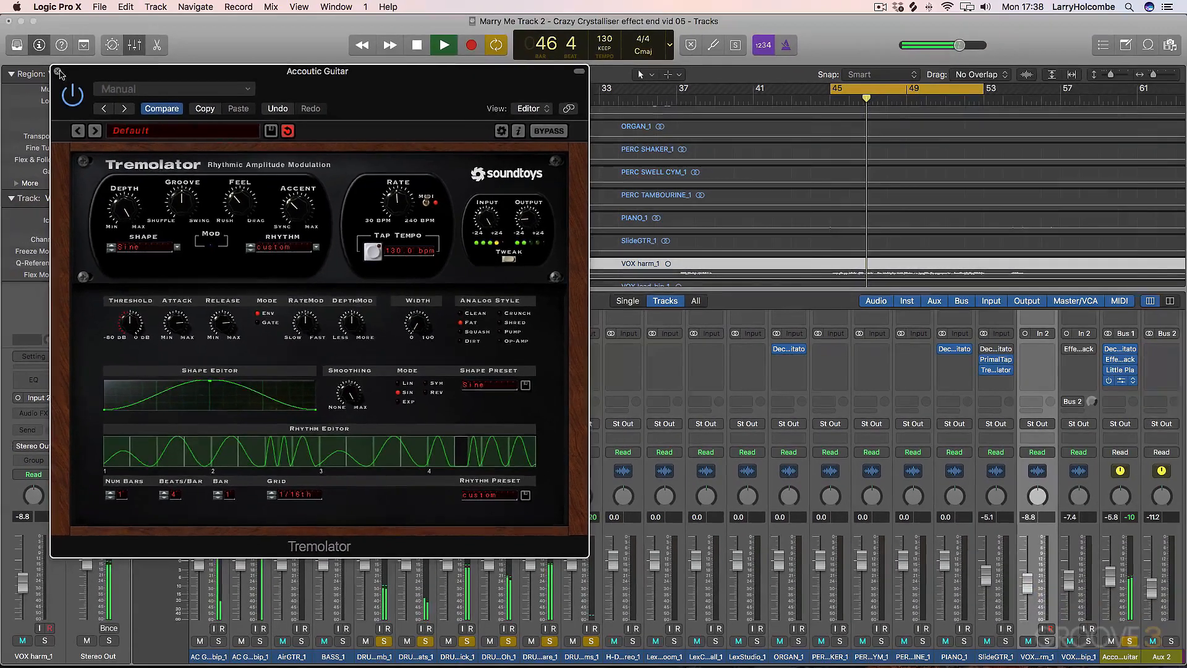
pyautogui.click(26, 10)
# - Play the loop with the slide guitar and set the SlideGTR_1 volume fader to -5.4 dB
pyautogui.press('space')
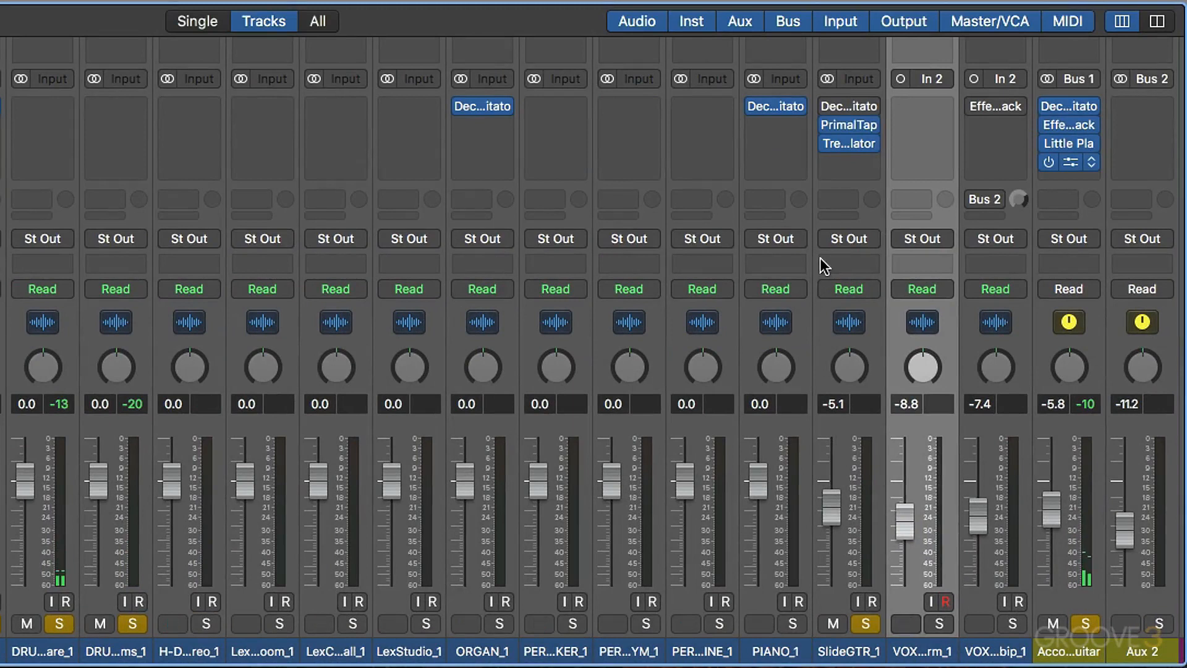
pyautogui.press('space')
pyautogui.moveTo(823, 522); pyautogui.dragTo(827, 512)
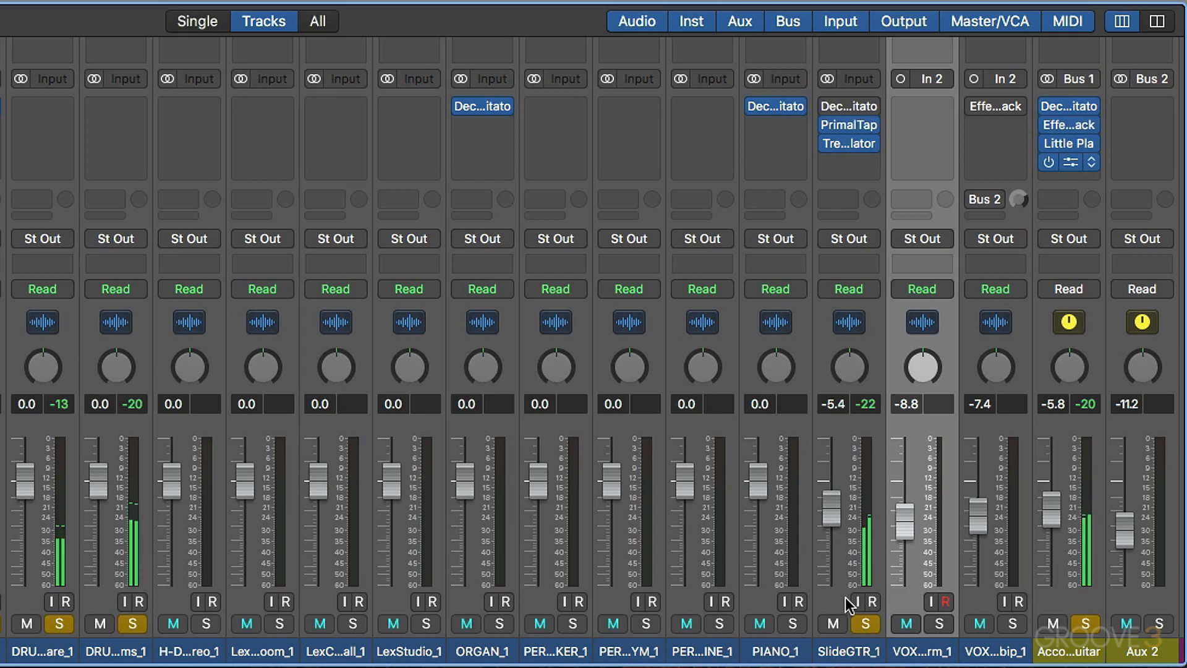
# - Toggle Tremolator's bypass on the SlideGTR_1 and Accoutic Guitar channels to compare the mix with and without it
pyautogui.click(859, 651)
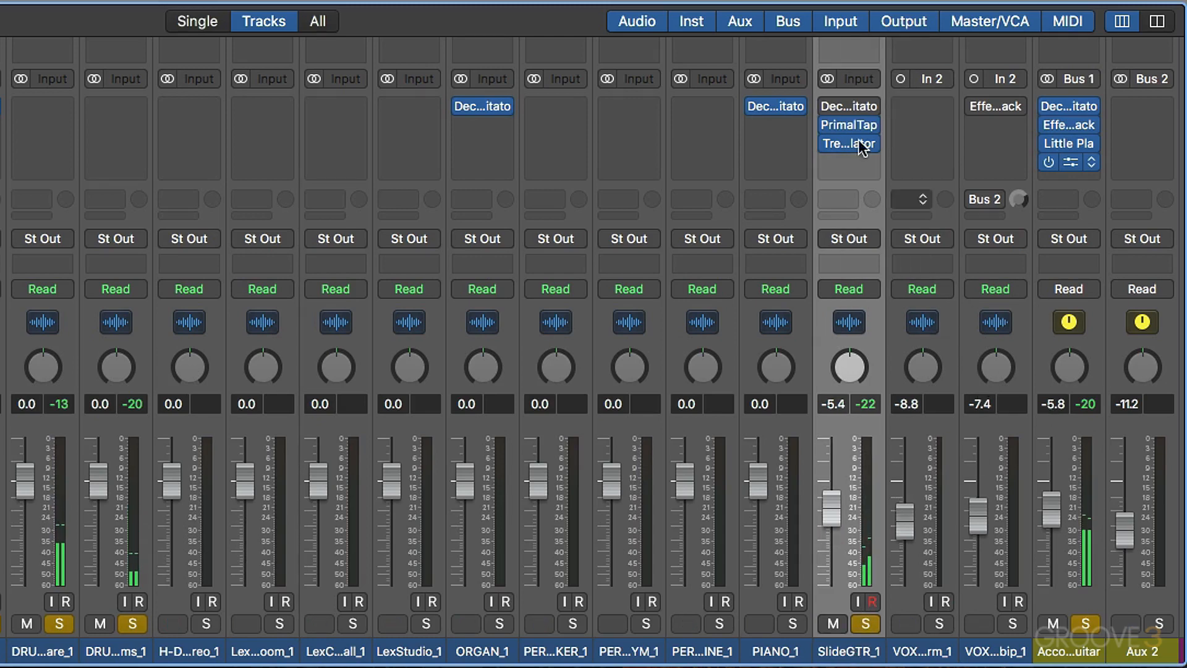
pyautogui.click(829, 144)
pyautogui.click(1047, 162)
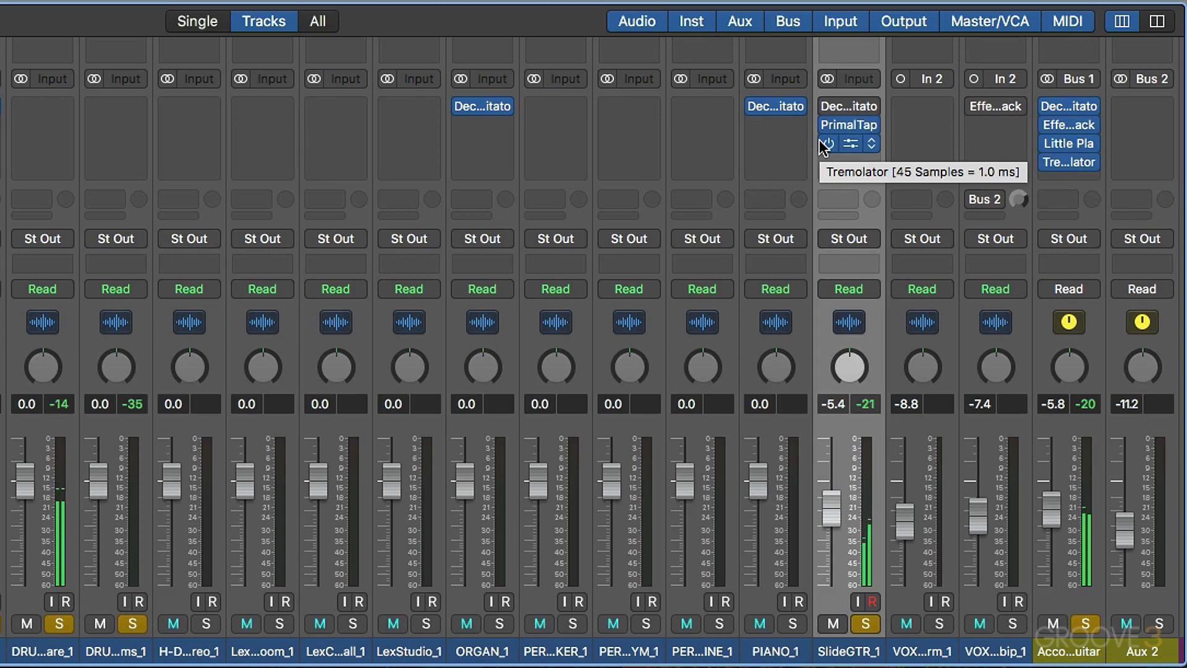
# - Lower the Accoutic Guitar channel's volume fader slightly while the loop plays
pyautogui.moveTo(1051, 505)
pyautogui.mouseDown()
pyautogui.moveTo(1054, 529)
pyautogui.moveTo(1052, 516)
pyautogui.mouseUp()
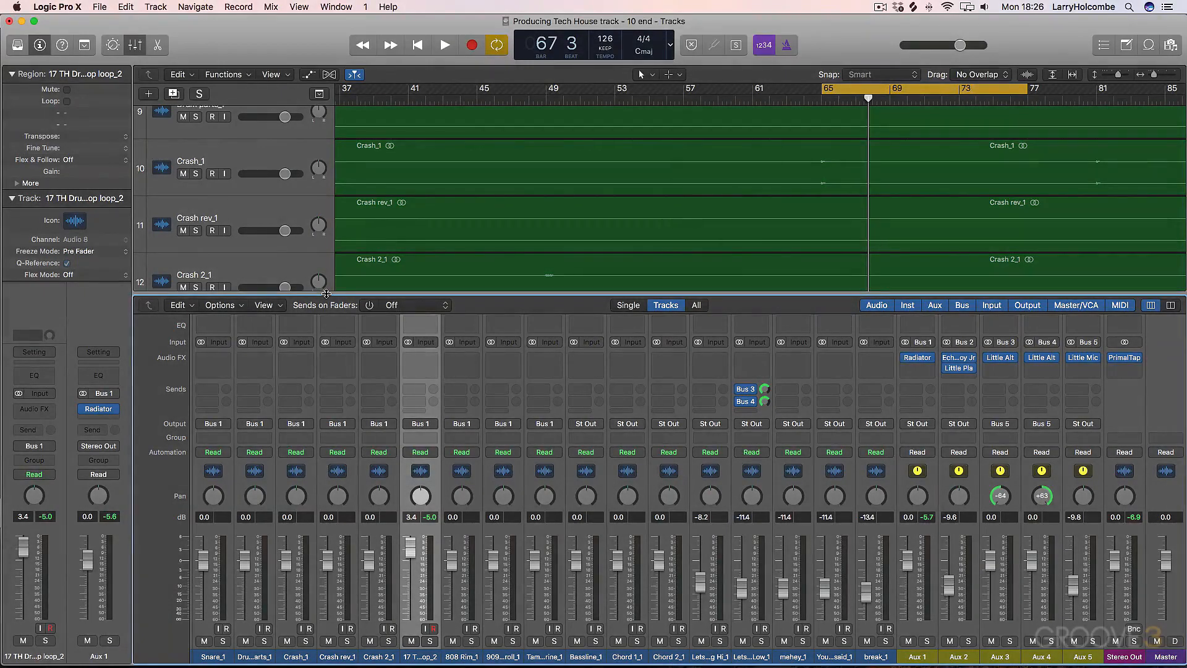
# - Audition the 17 TH Drum Loop Top loop_2 channel in solo without effects, and release the solo
pyautogui.click(431, 642)
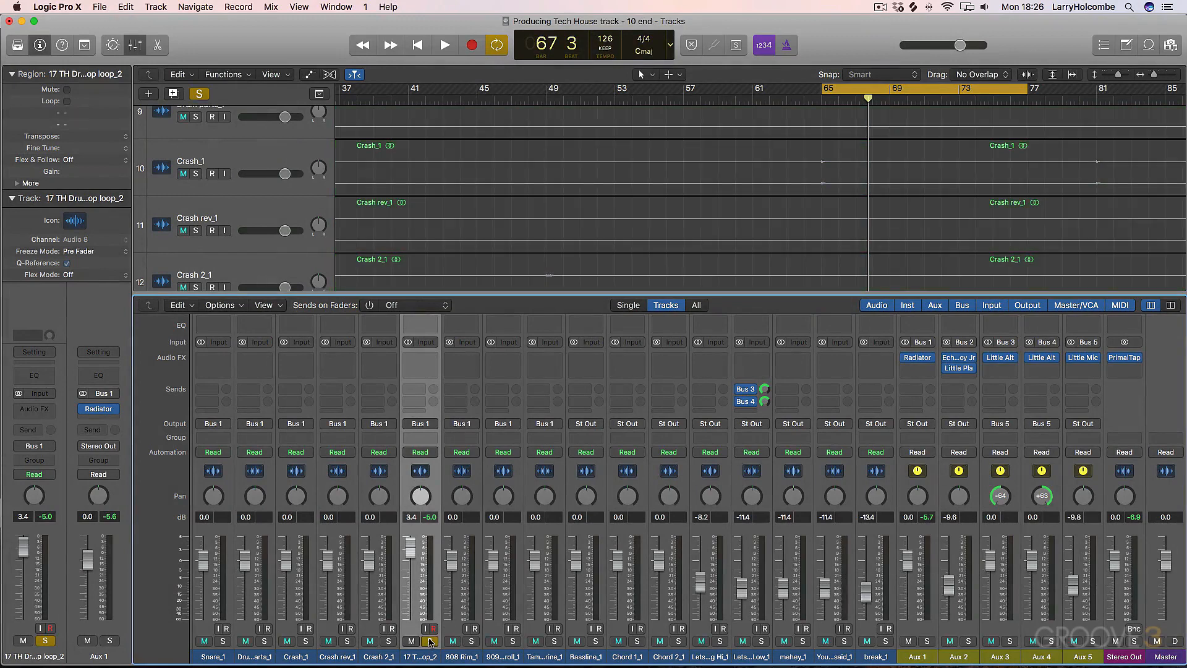
pyautogui.press('space')
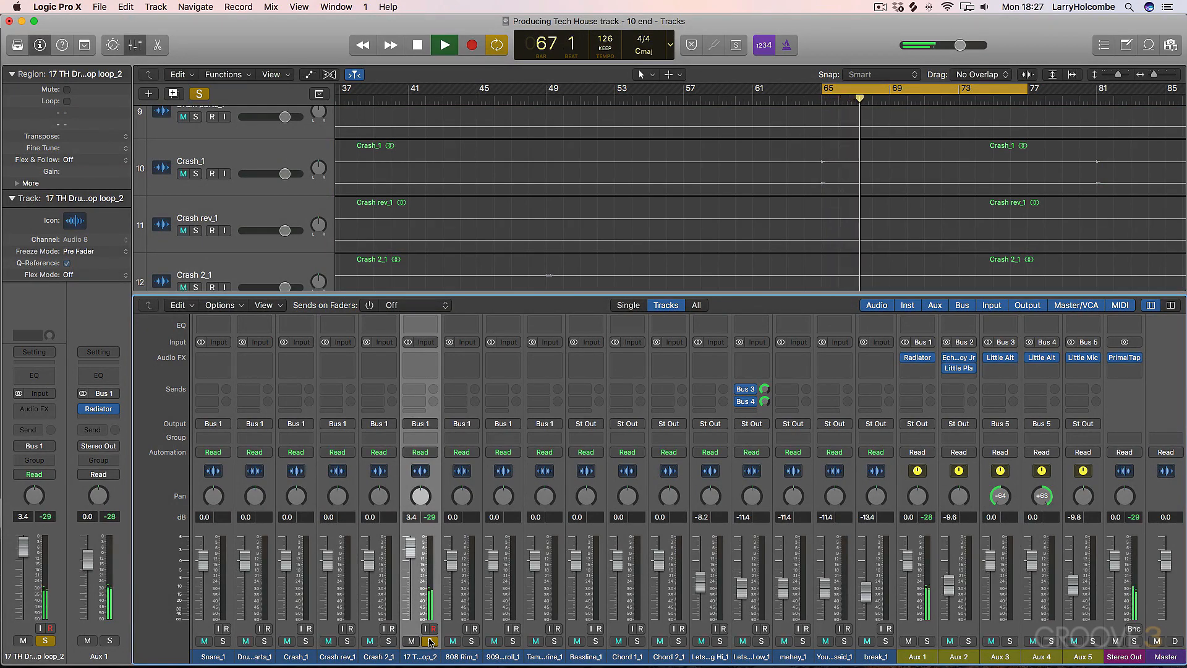
pyautogui.press('space')
pyautogui.click(429, 641)
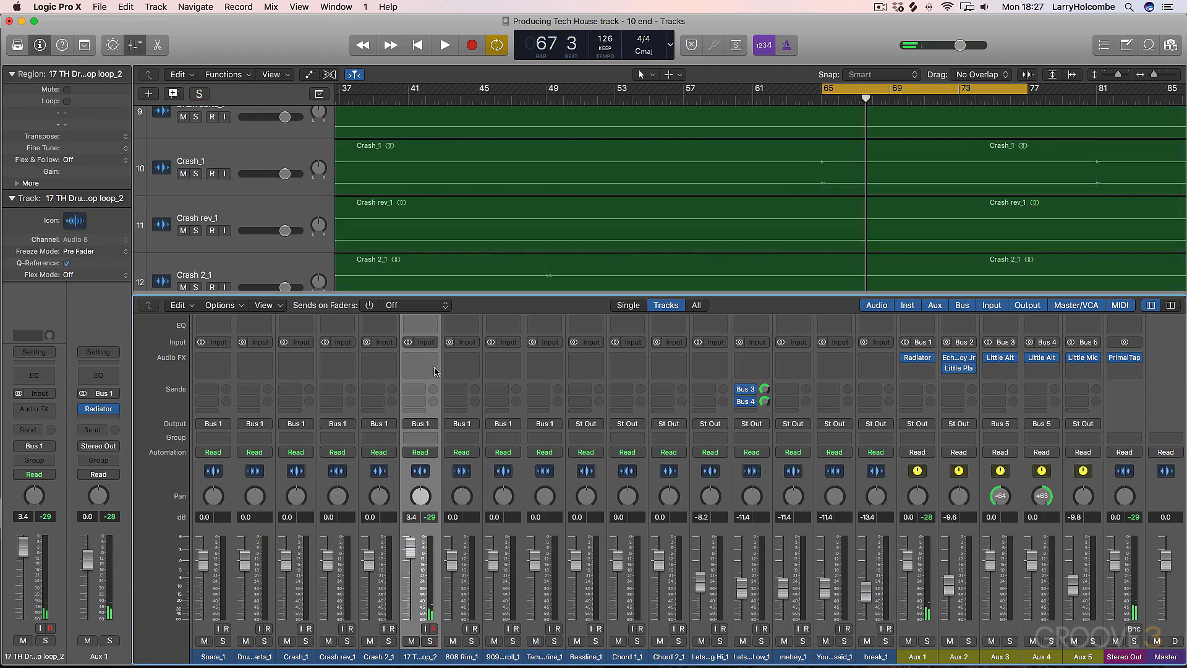
# - Insert the stereo PanMan plug-in on the 17 TH Drum Loop Top loop_2 channel and solo that channel
pyautogui.click(410, 359)
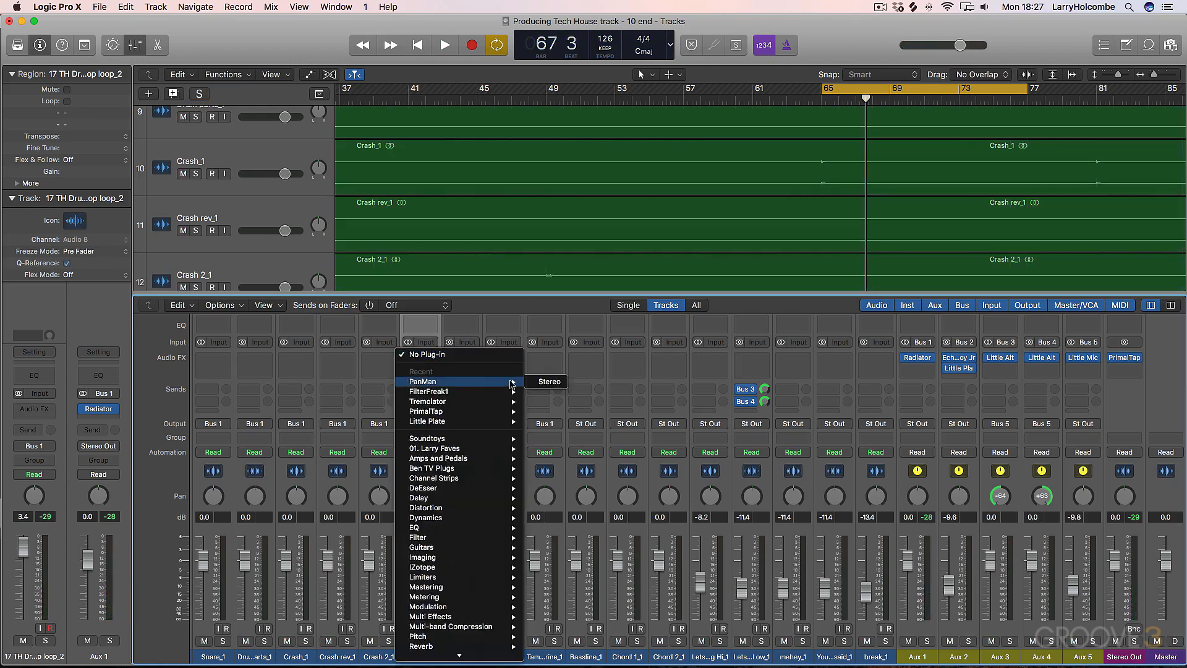
pyautogui.click(544, 381)
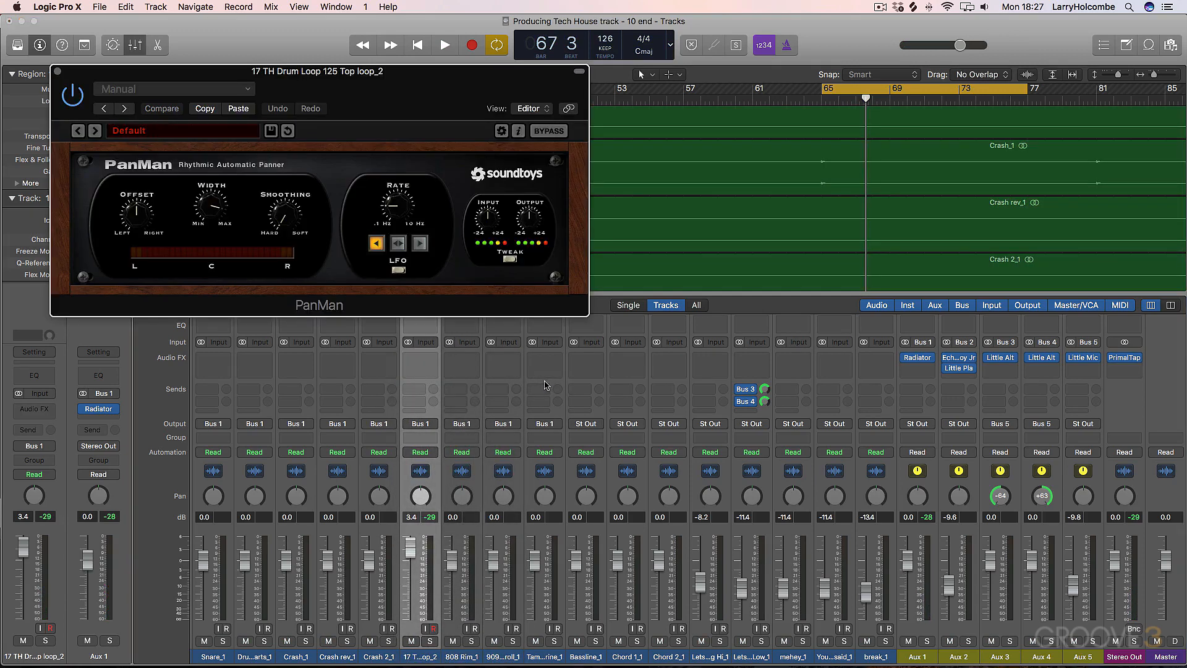
pyautogui.click(429, 641)
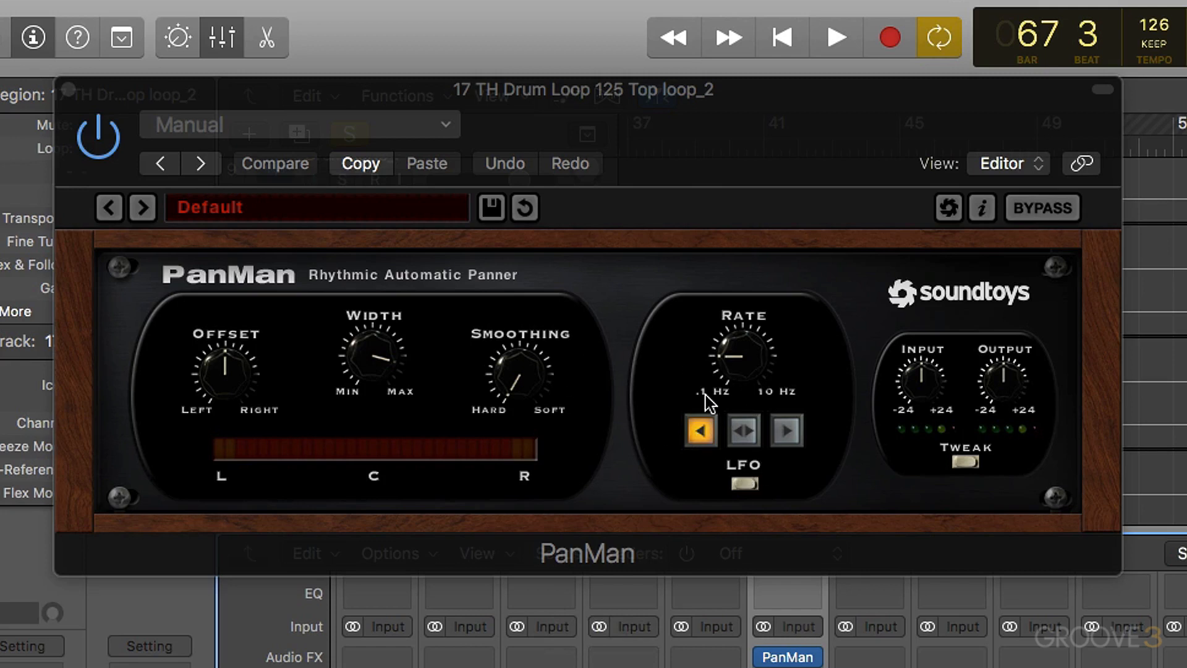
# - Raise PanMan's LFO Rate well above its midpoint towards 10 Hz while auditioning the soloed drum loop
pyautogui.press('space')
pyautogui.moveTo(743, 356); pyautogui.dragTo(739, 262)
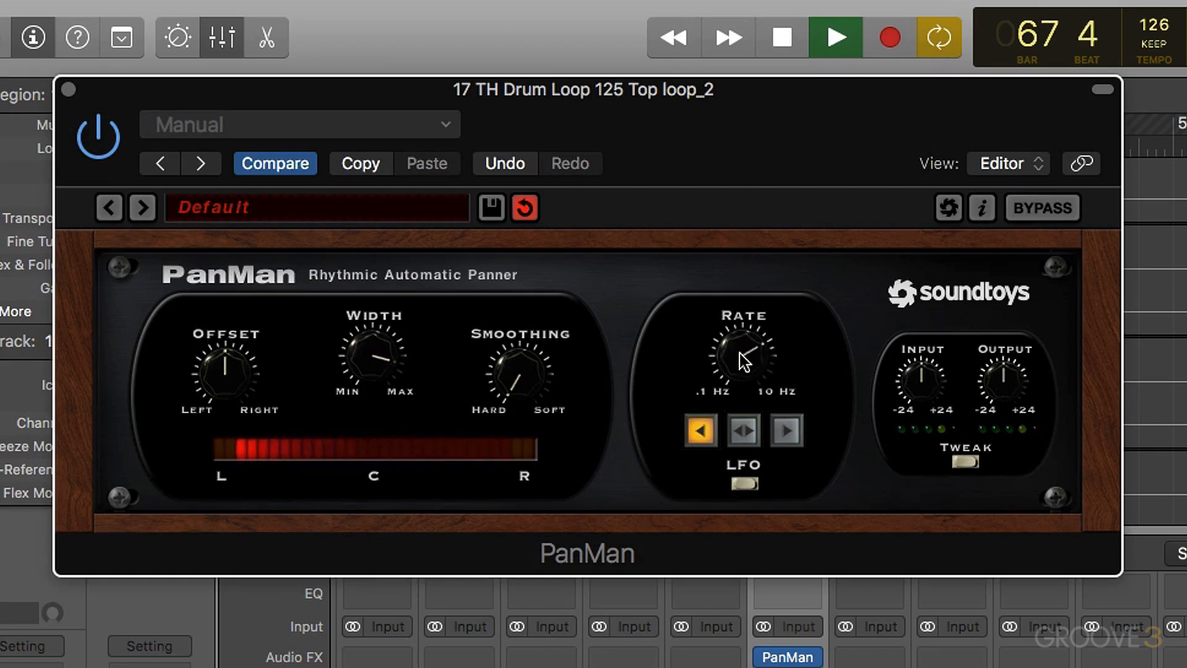
pyautogui.press('space')
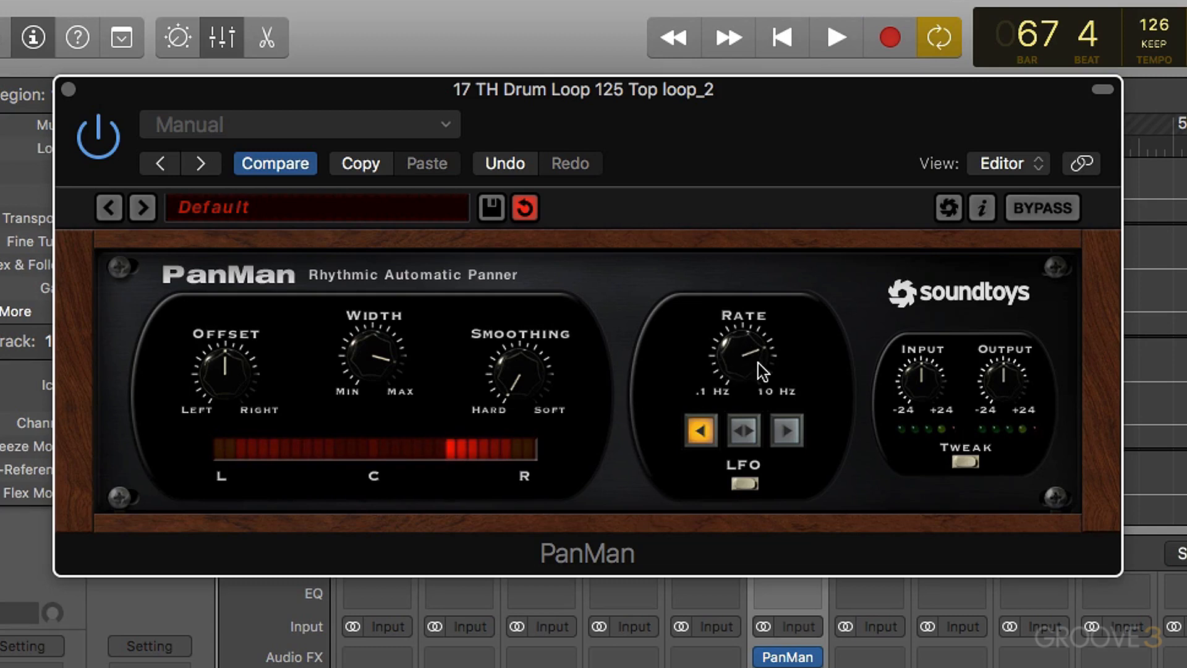
pyautogui.press('space')
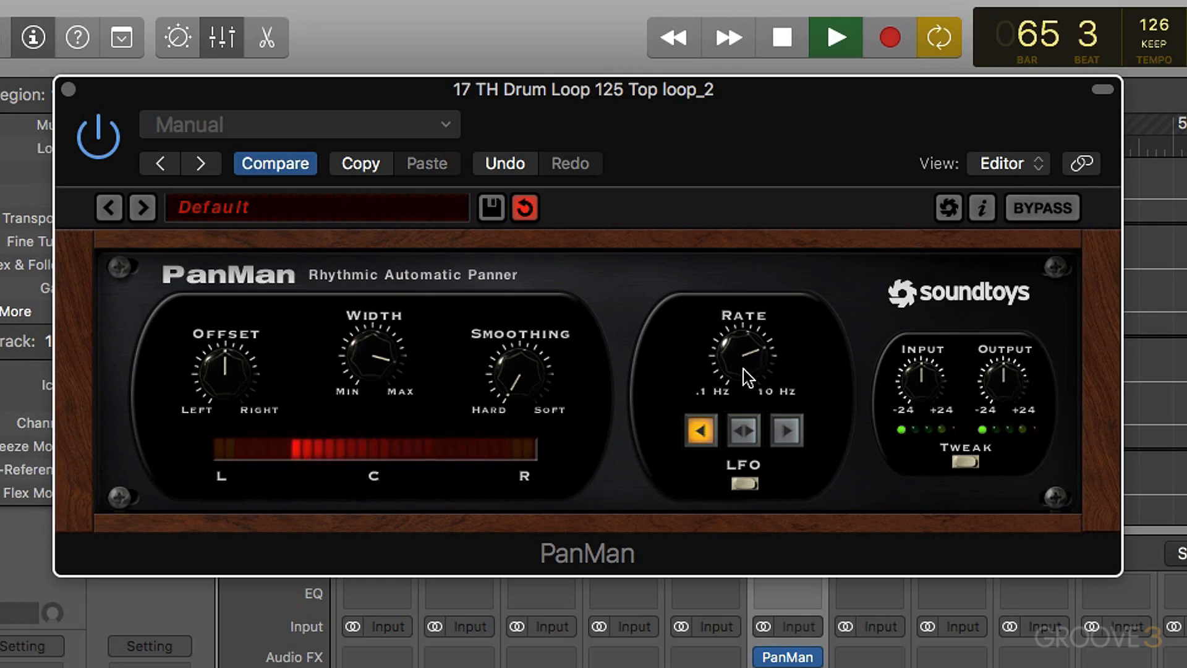
pyautogui.press('space')
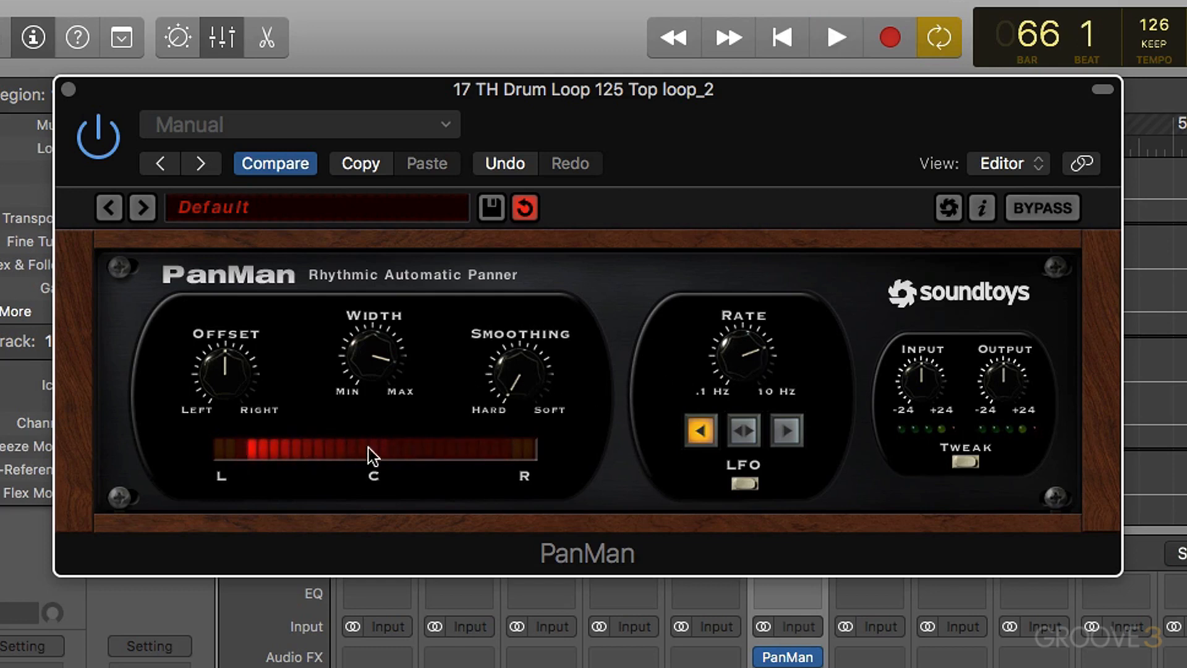
# - Turn PanMan's Smoothing fully to Soft and audition the smoother panning on the drum loop
pyautogui.moveTo(504, 341); pyautogui.dragTo(523, 245)
pyautogui.moveTo(536, 310); pyautogui.dragTo(523, 395)
pyautogui.press('space')
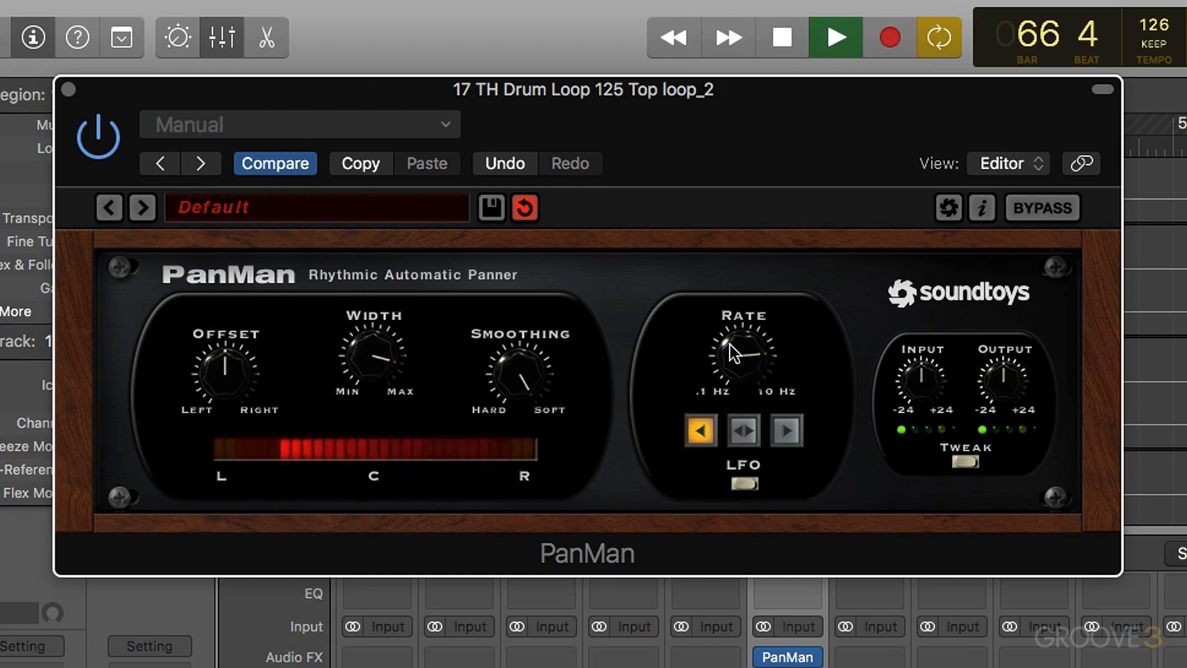
pyautogui.press('space')
# - Set PanMan's Width to maximum and fine-tune the Rate while auditioning the drum loop
pyautogui.moveTo(359, 361); pyautogui.dragTo(363, 291)
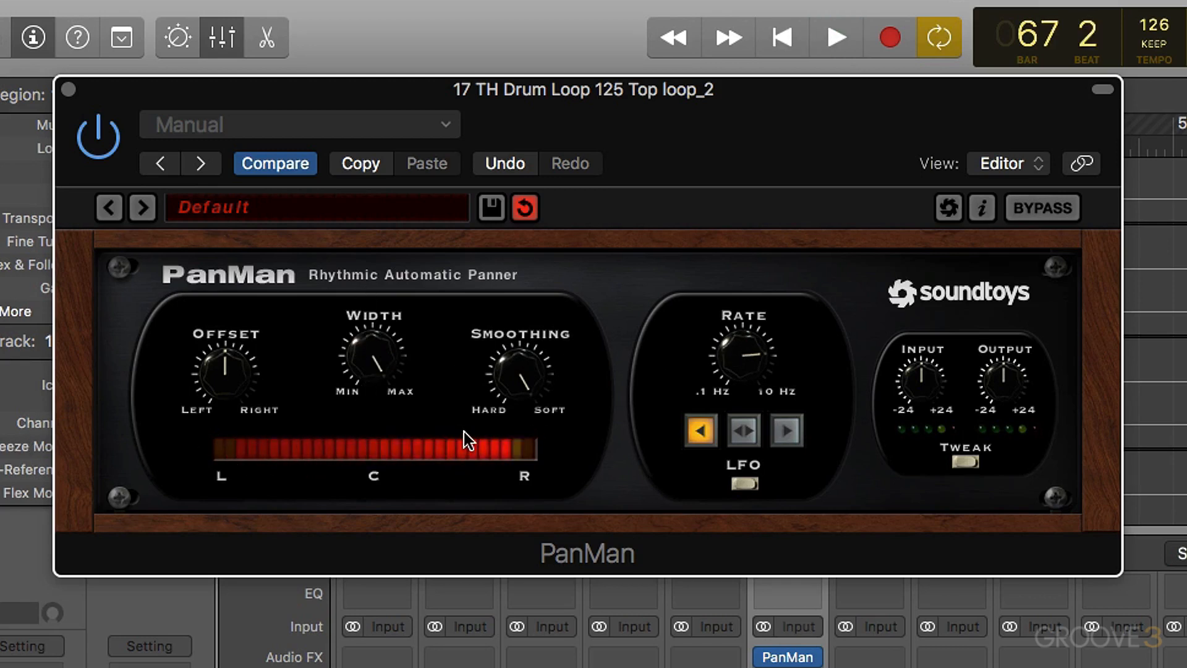
pyautogui.press('space')
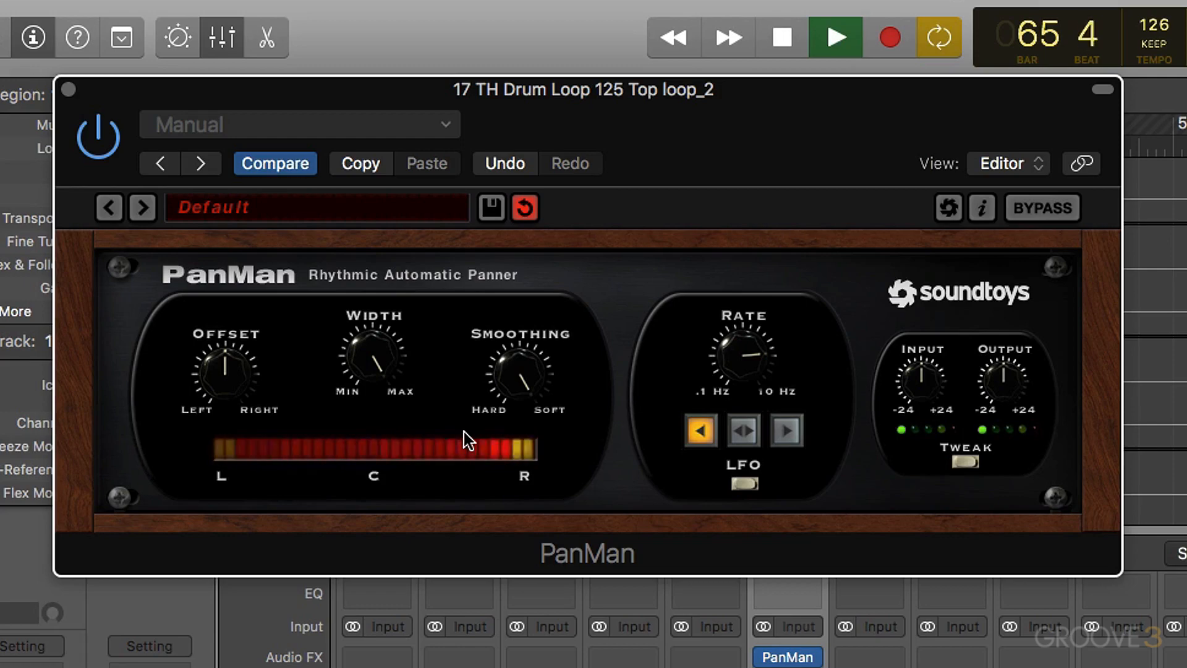
pyautogui.moveTo(735, 363); pyautogui.dragTo(742, 383)
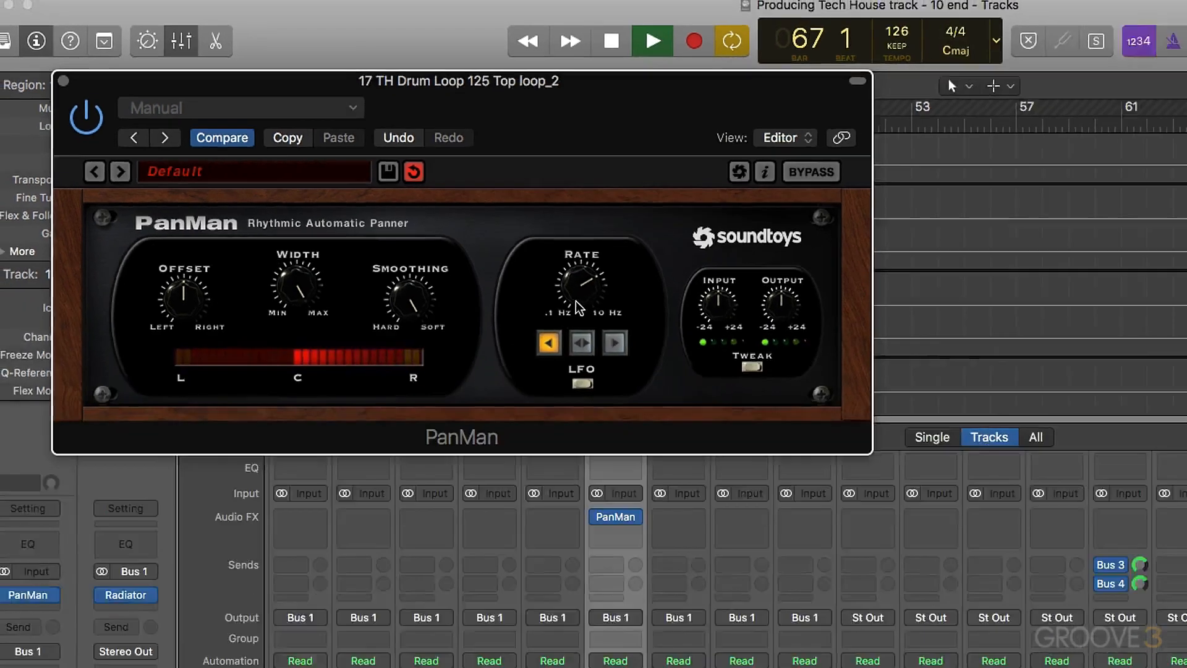
pyautogui.press('space')
# - Unsolo the drum loop channel, raise its volume fader slightly, and play it within the full mix
pyautogui.press('s')
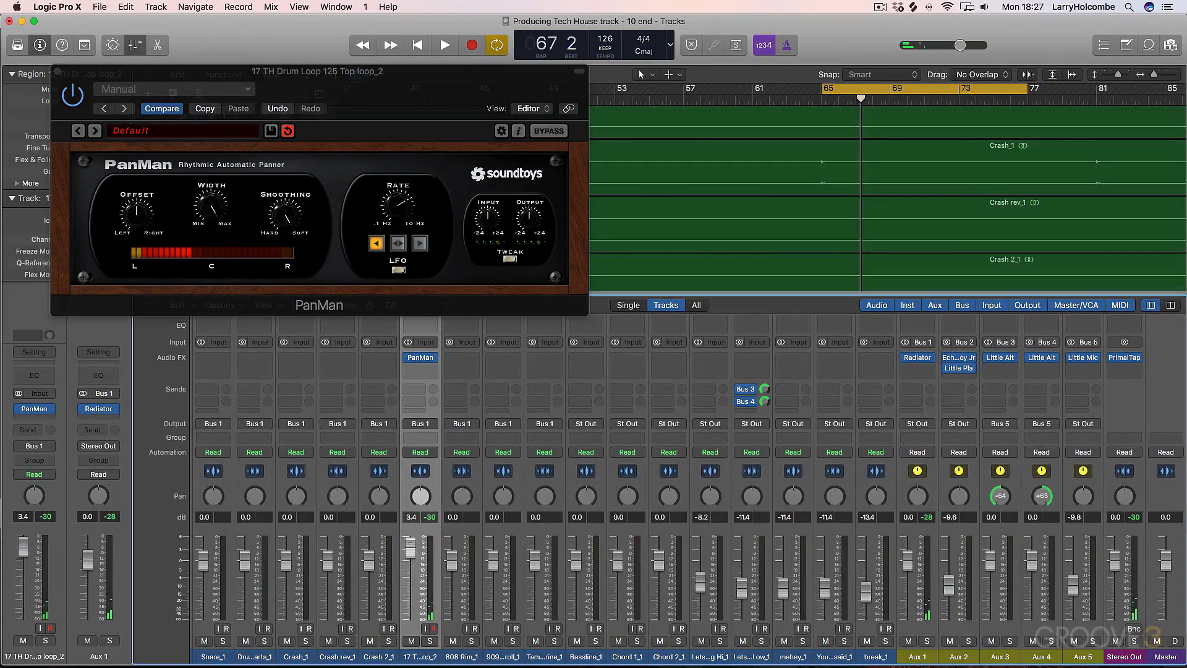
pyautogui.moveTo(410, 543); pyautogui.dragTo(411, 531)
pyautogui.press('space')
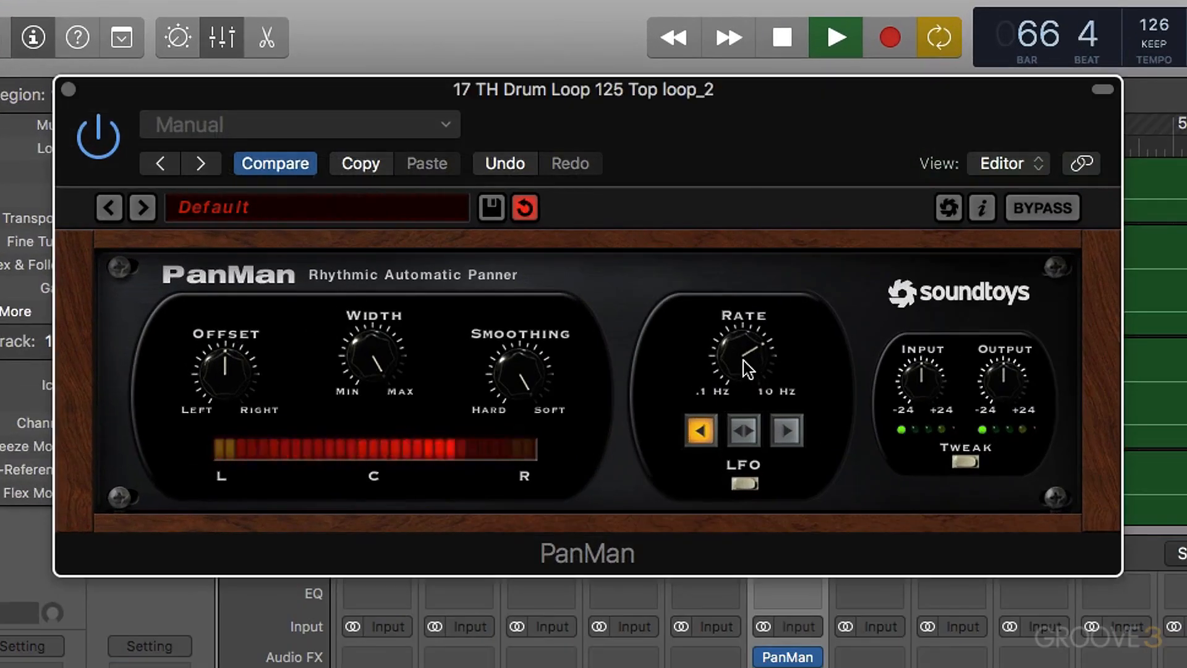
# - Switch PanMan off and on again during playback to compare the mix with and without it
pyautogui.click(97, 146)
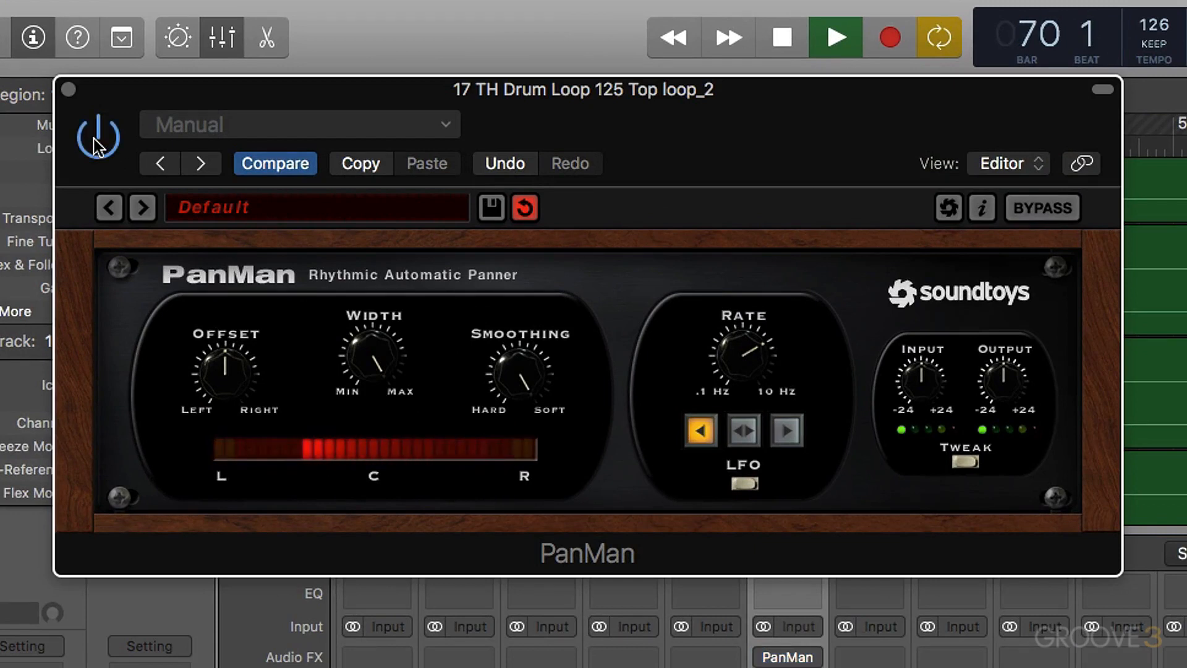
pyautogui.click(97, 147)
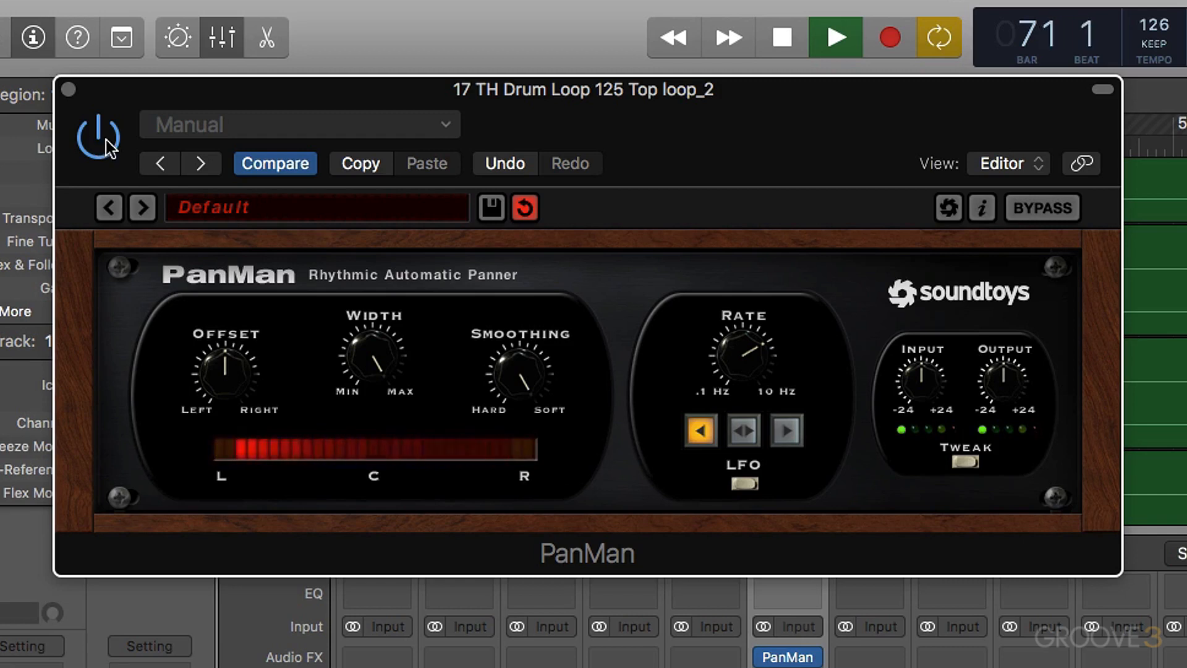
pyautogui.press('space')
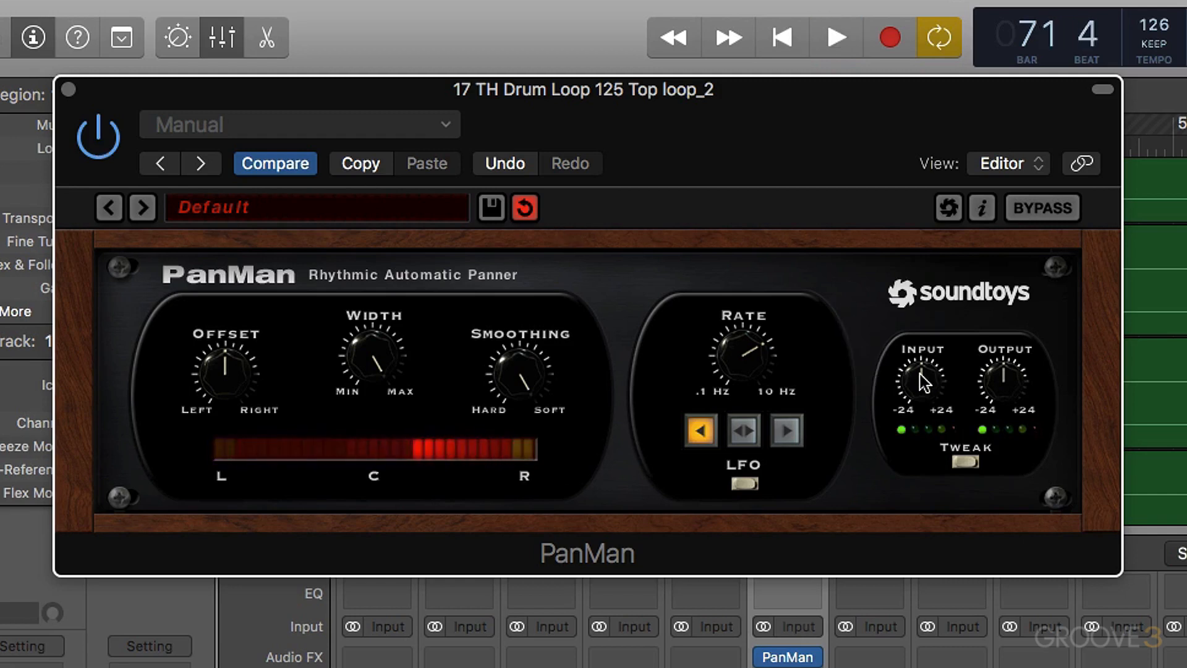
# - Raise PanMan's Input gain above centre and audition the result in the mix
pyautogui.moveTo(920, 374); pyautogui.dragTo(913, 384)
pyautogui.press('space')
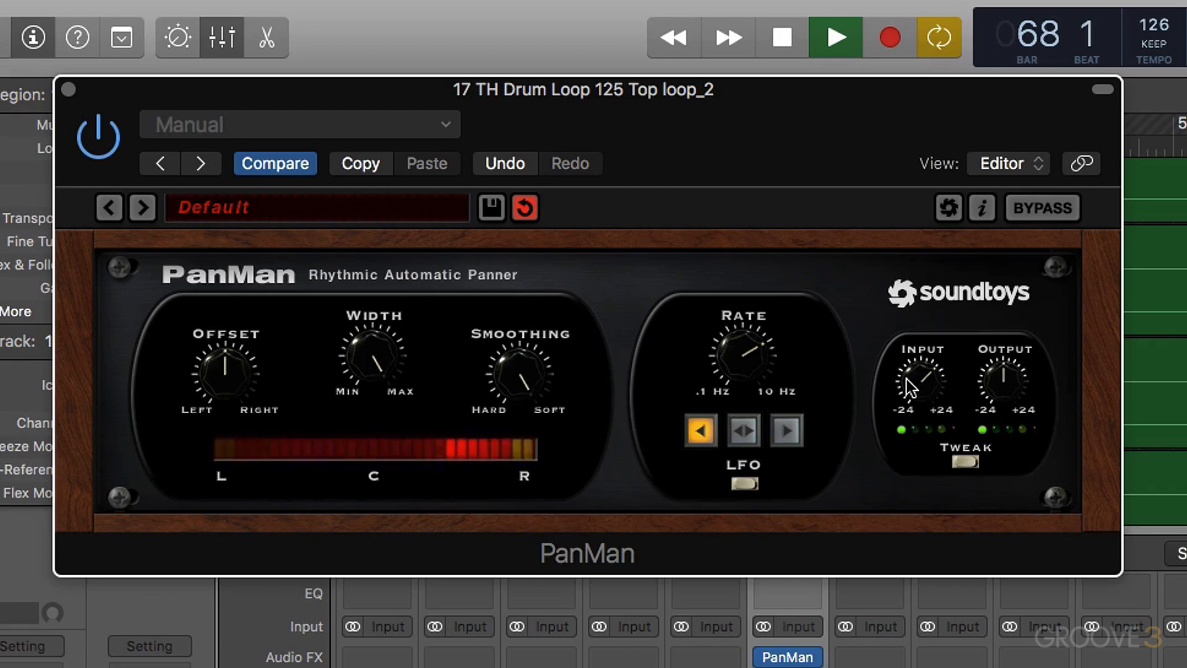
pyautogui.press('space')
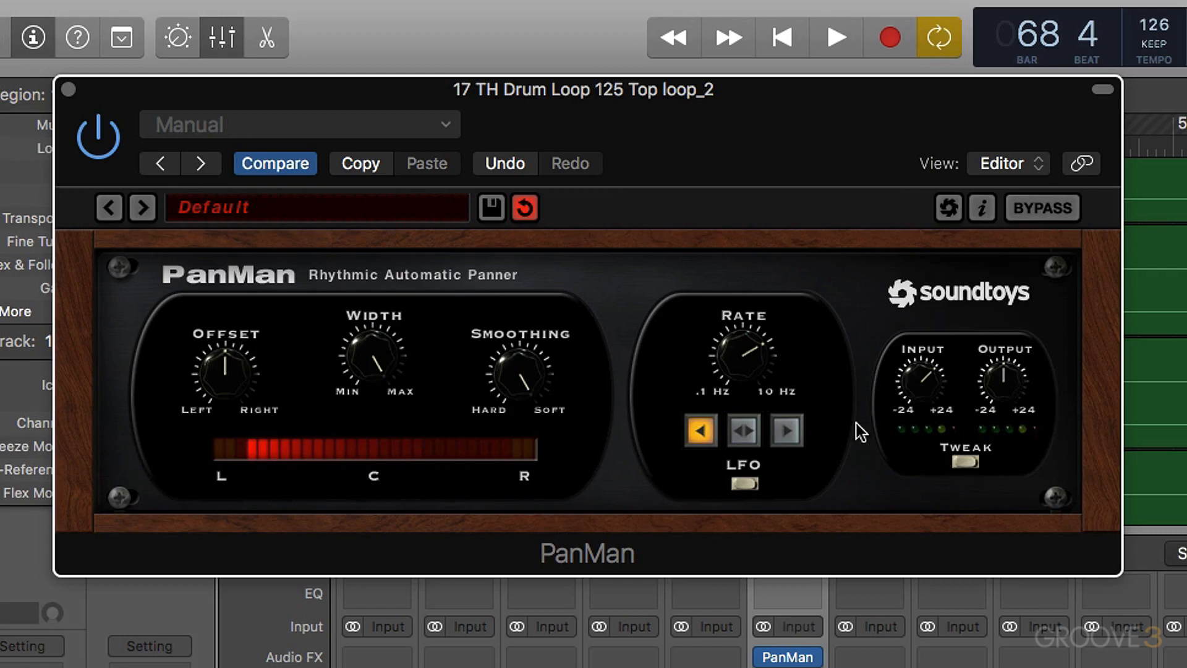
# - Switch PanMan to Rhythm Shape mode and set its Rhythm to a dotted 1/8 note
pyautogui.click(741, 485)
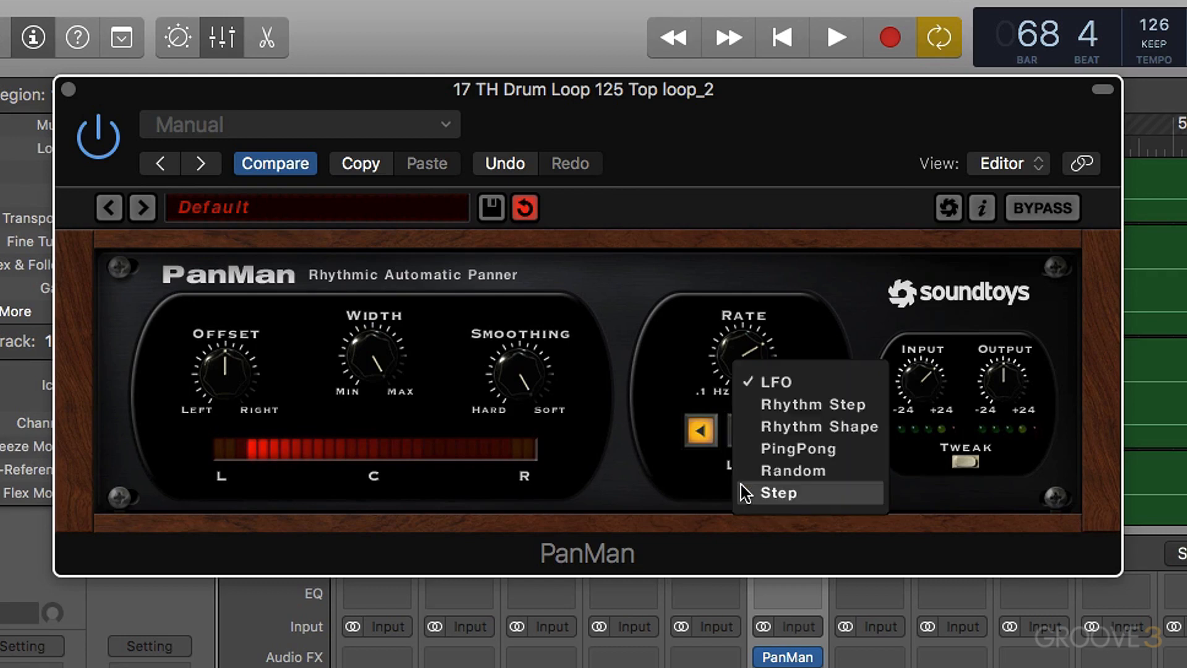
pyautogui.click(791, 426)
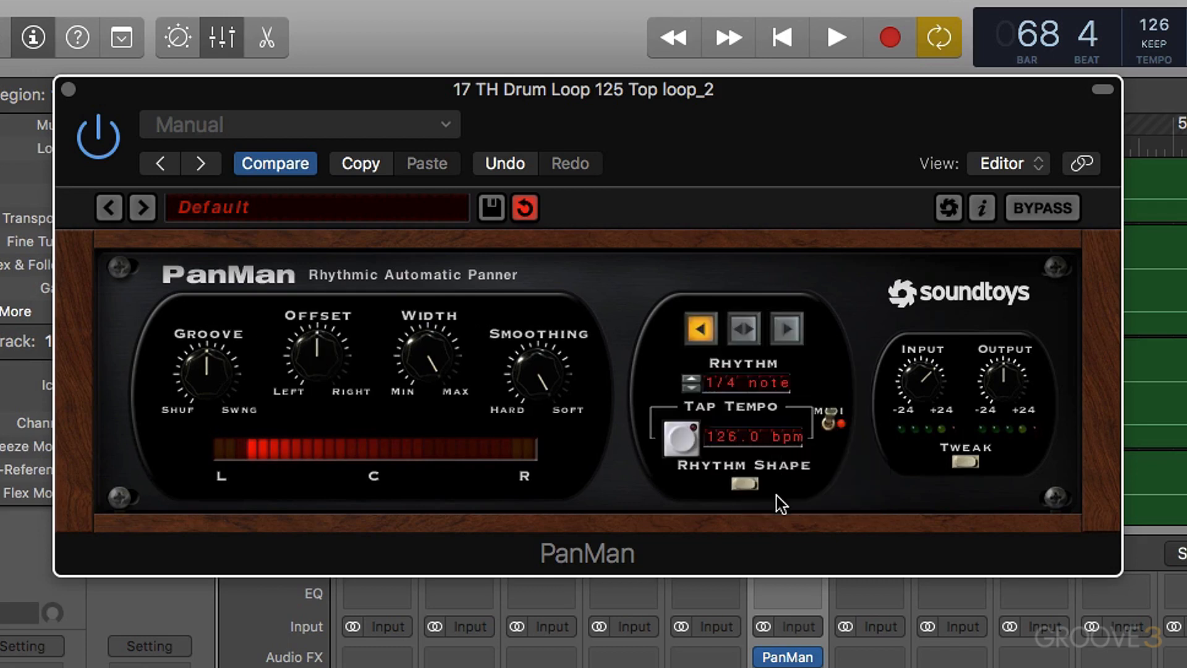
pyautogui.click(690, 389)
pyautogui.click(702, 380)
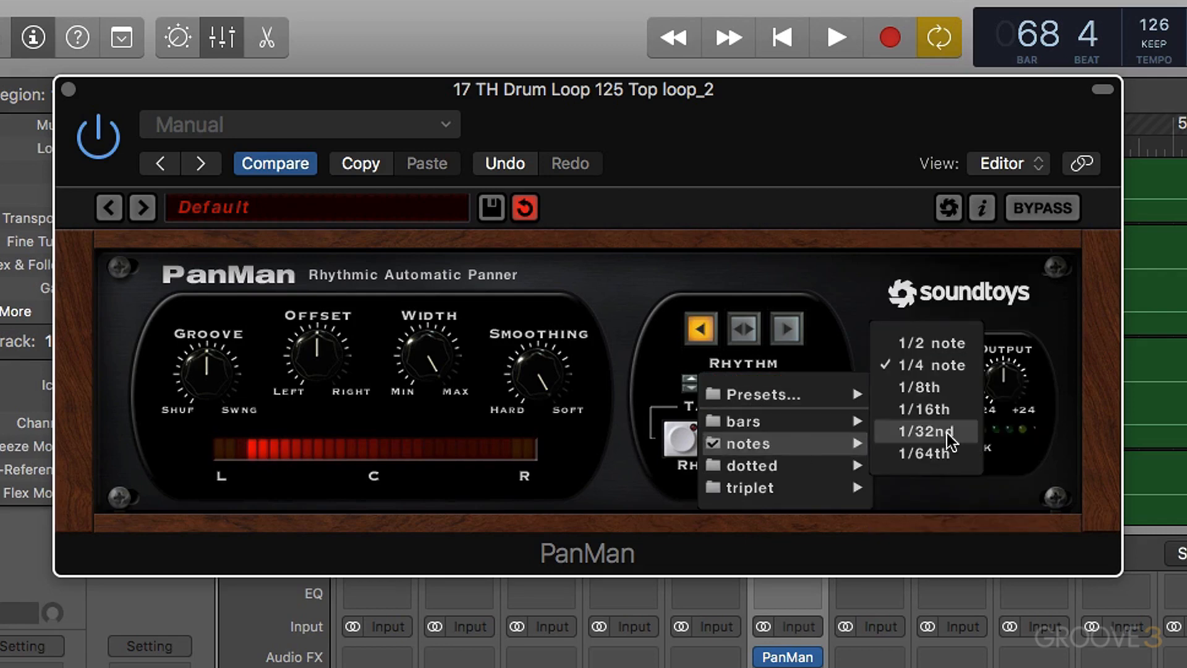
pyautogui.moveTo(766, 464)
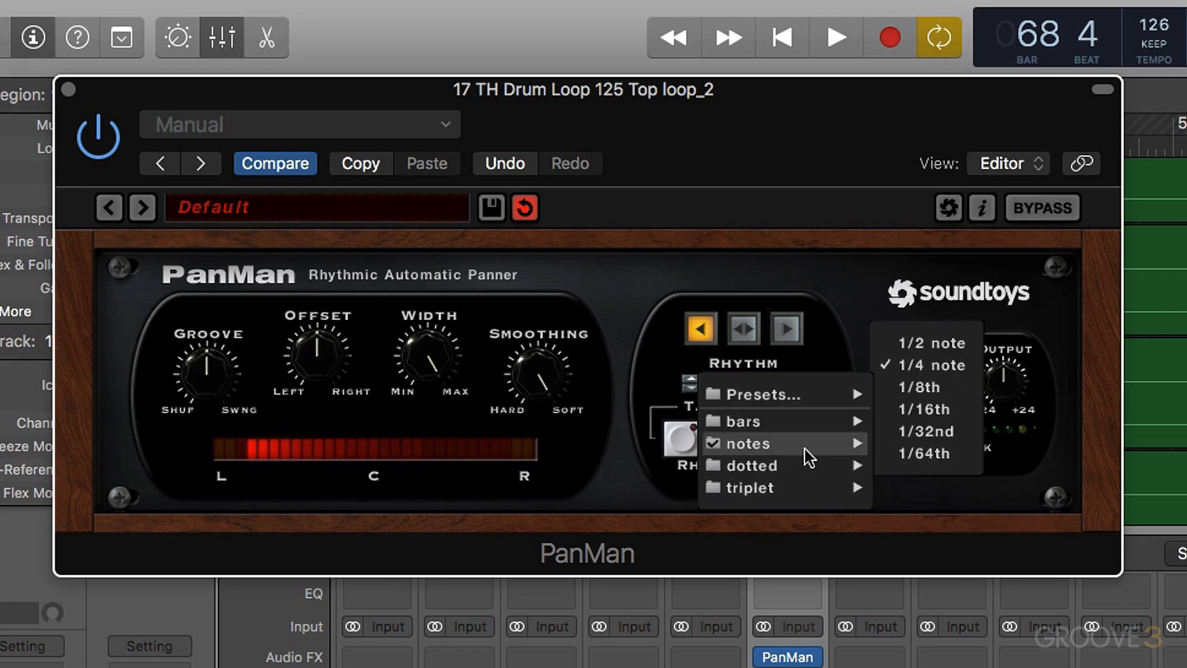
pyautogui.moveTo(764, 421)
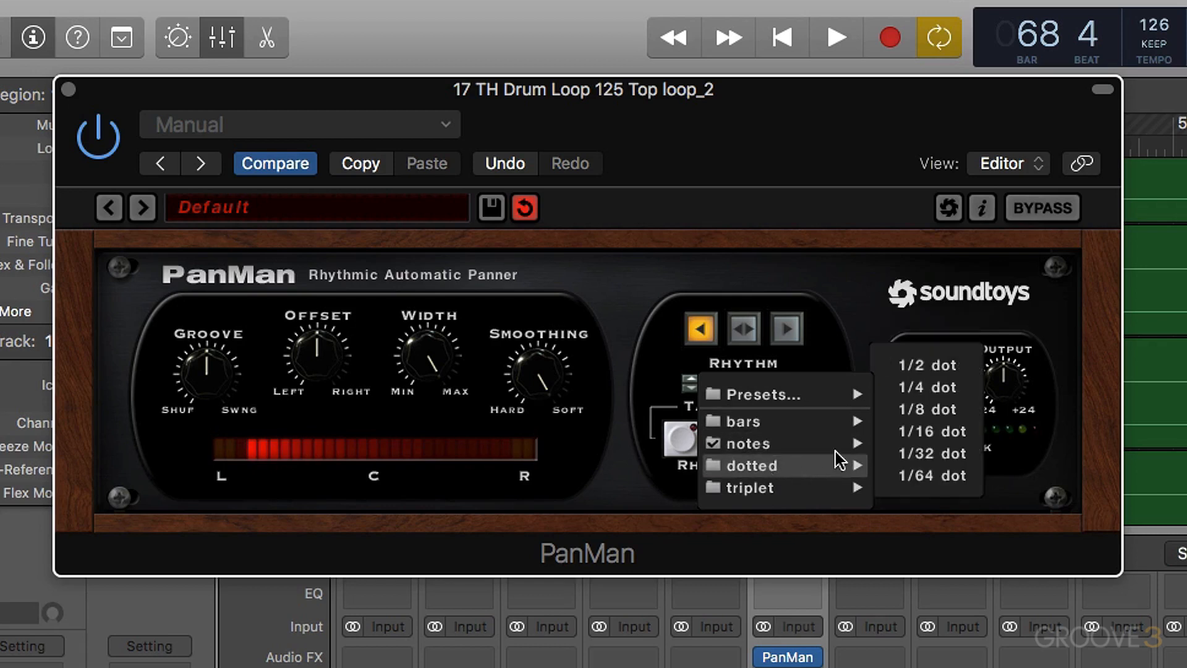
pyautogui.moveTo(861, 444)
pyautogui.moveTo(863, 465)
pyautogui.click(924, 408)
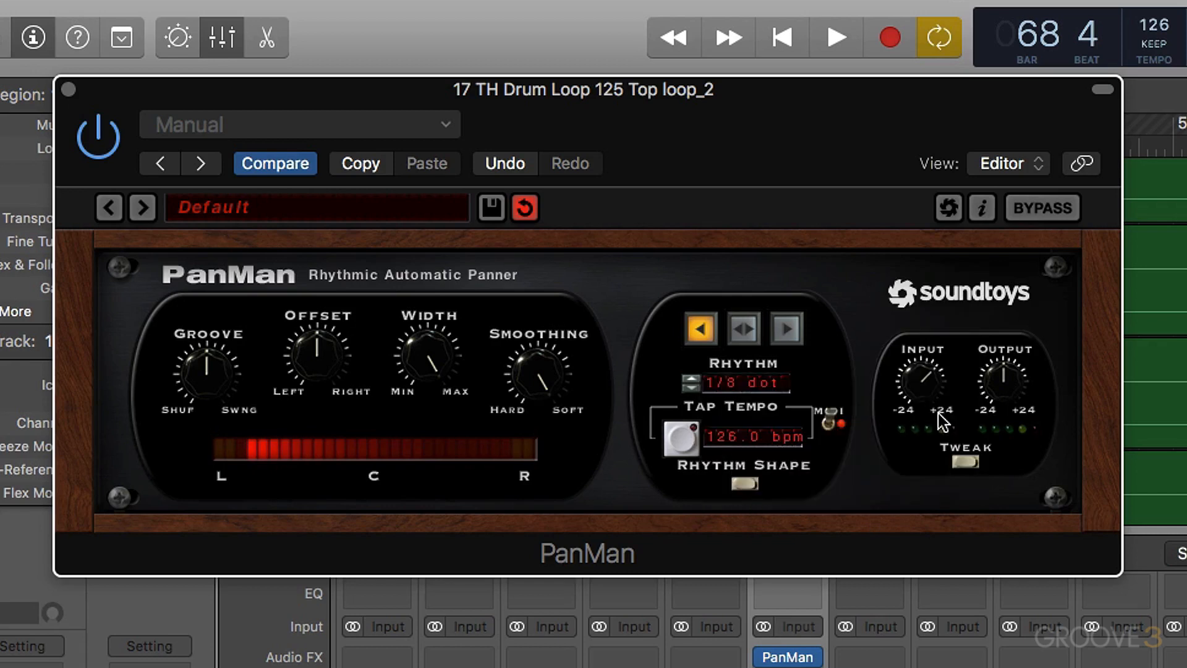
# - Audition the dotted 1/8 panning in the mix and switch PanMan's direction to bidirectional
pyautogui.press('space')
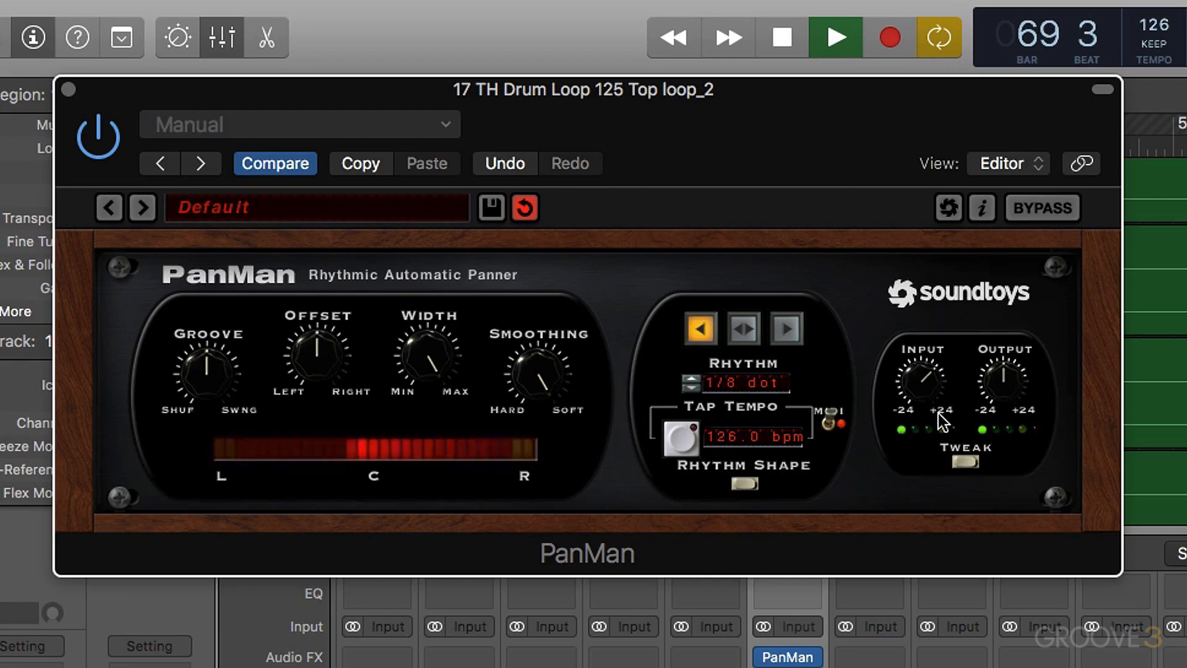
pyautogui.press('space')
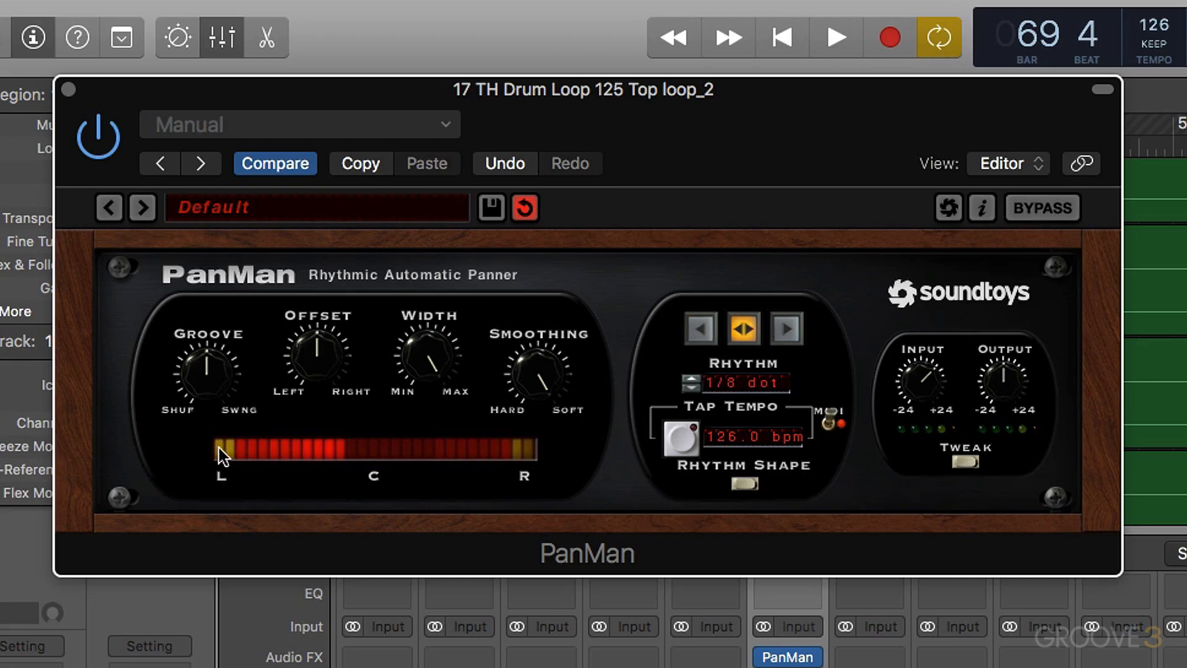
pyautogui.press('space')
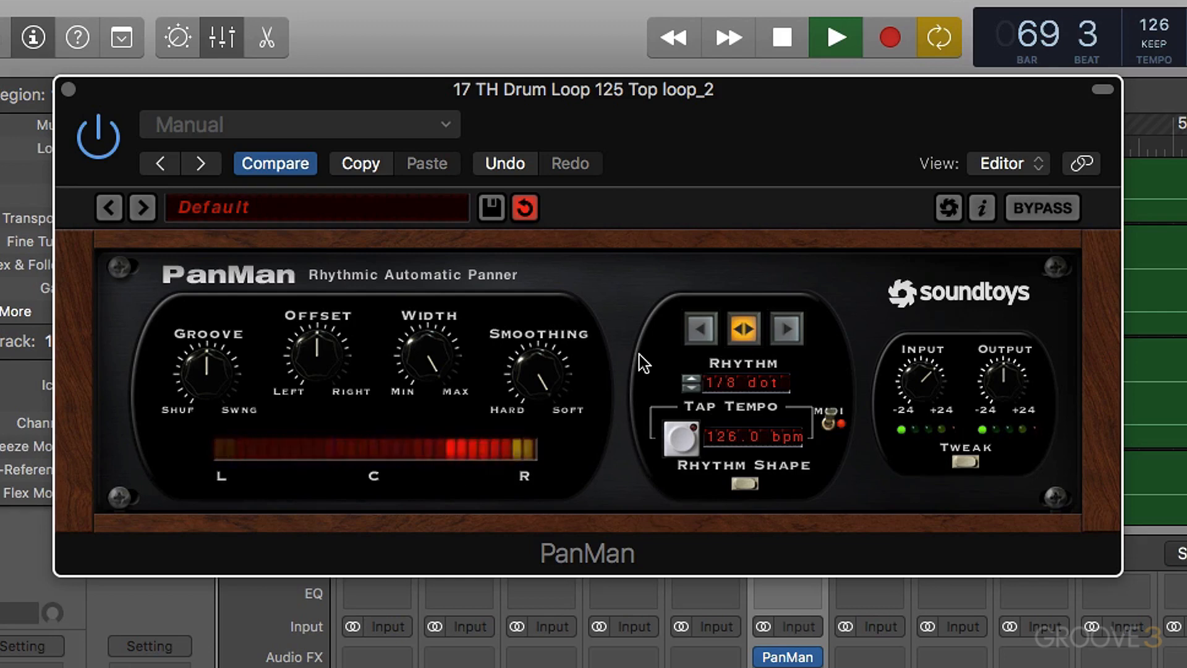
# - Try PanMan's Rhythm at a dotted 1/4 note and change it to a straight 1/4 note during playback
pyautogui.click(690, 379)
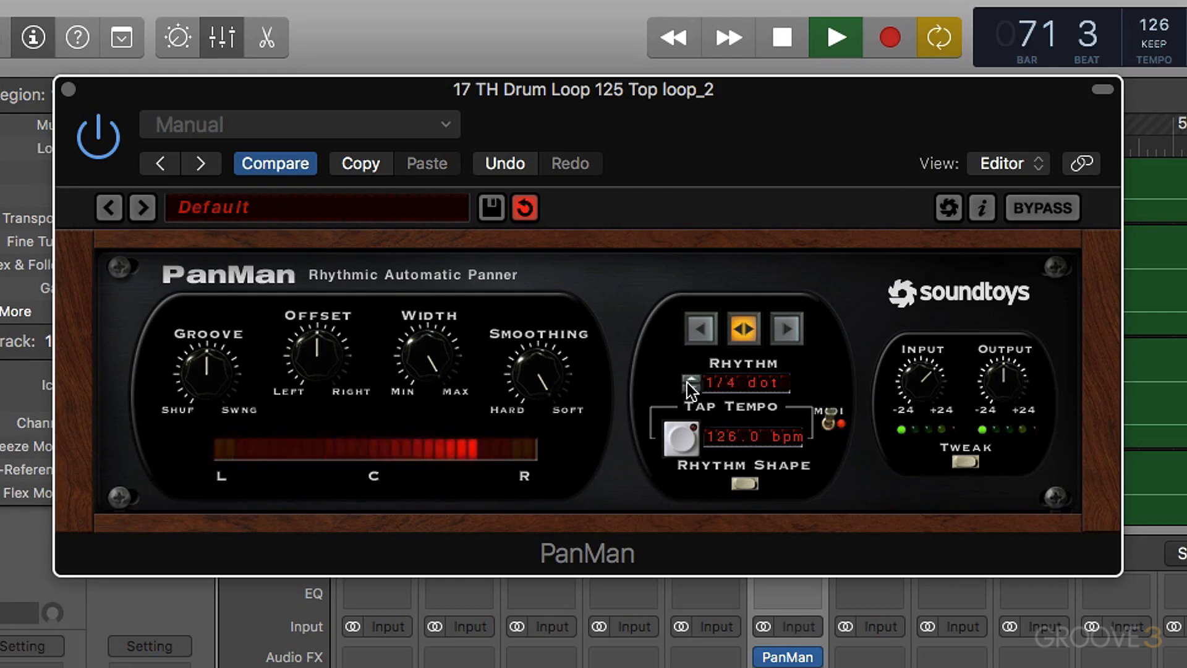
pyautogui.click(727, 385)
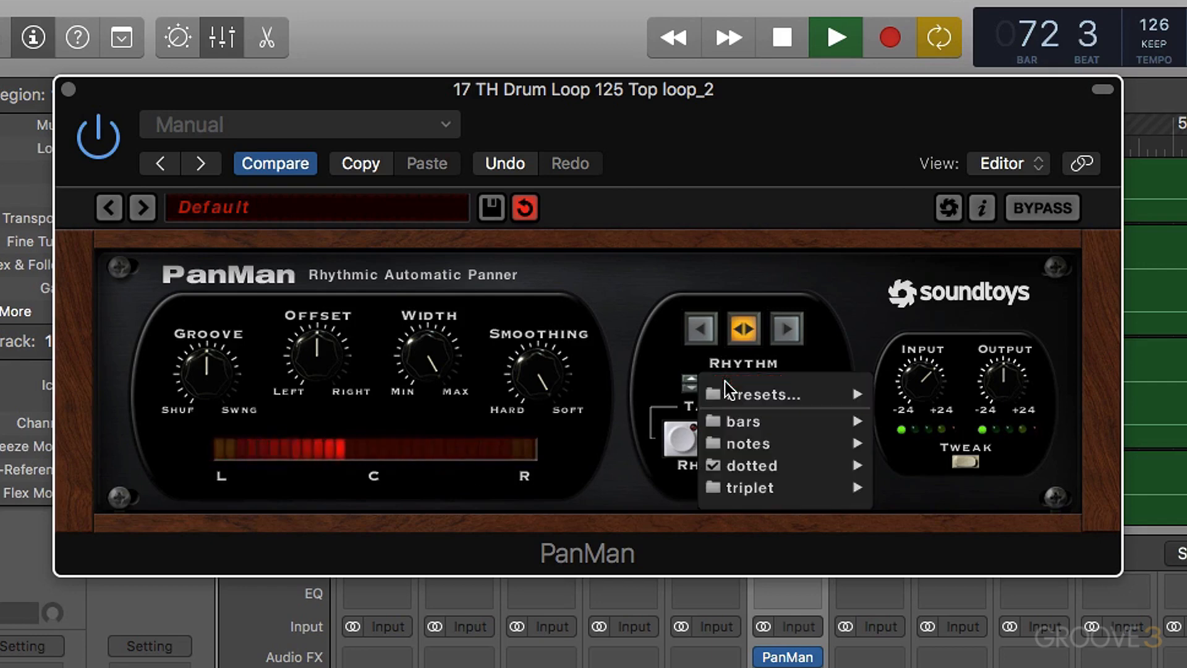
pyautogui.moveTo(736, 443)
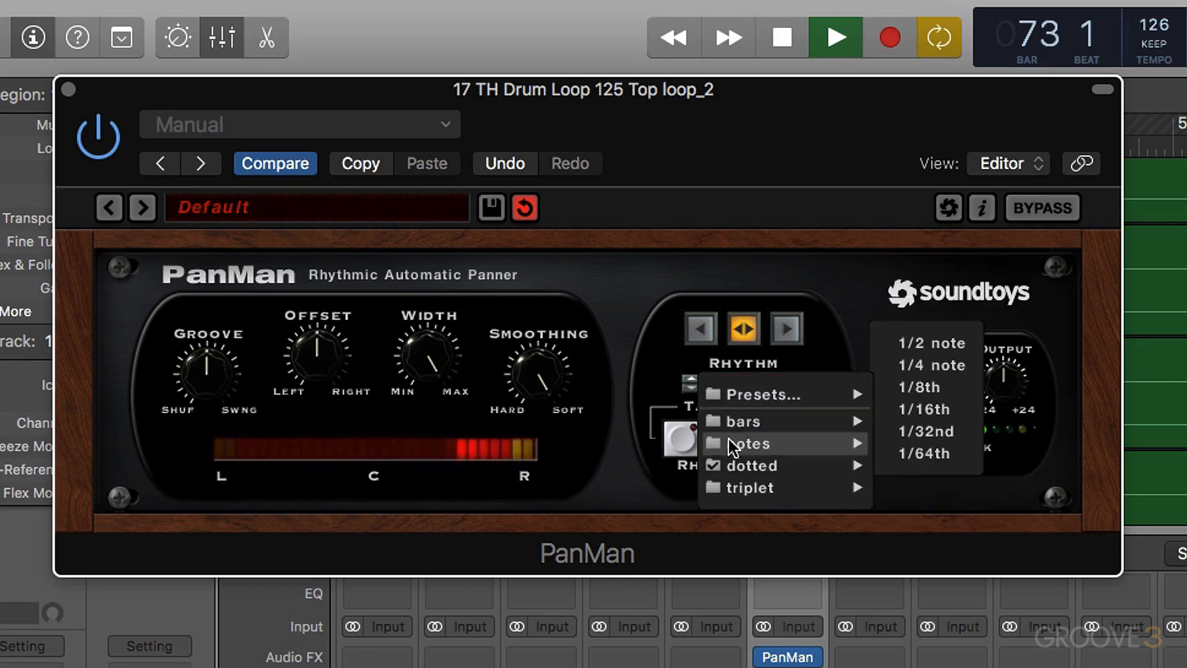
pyautogui.click(946, 371)
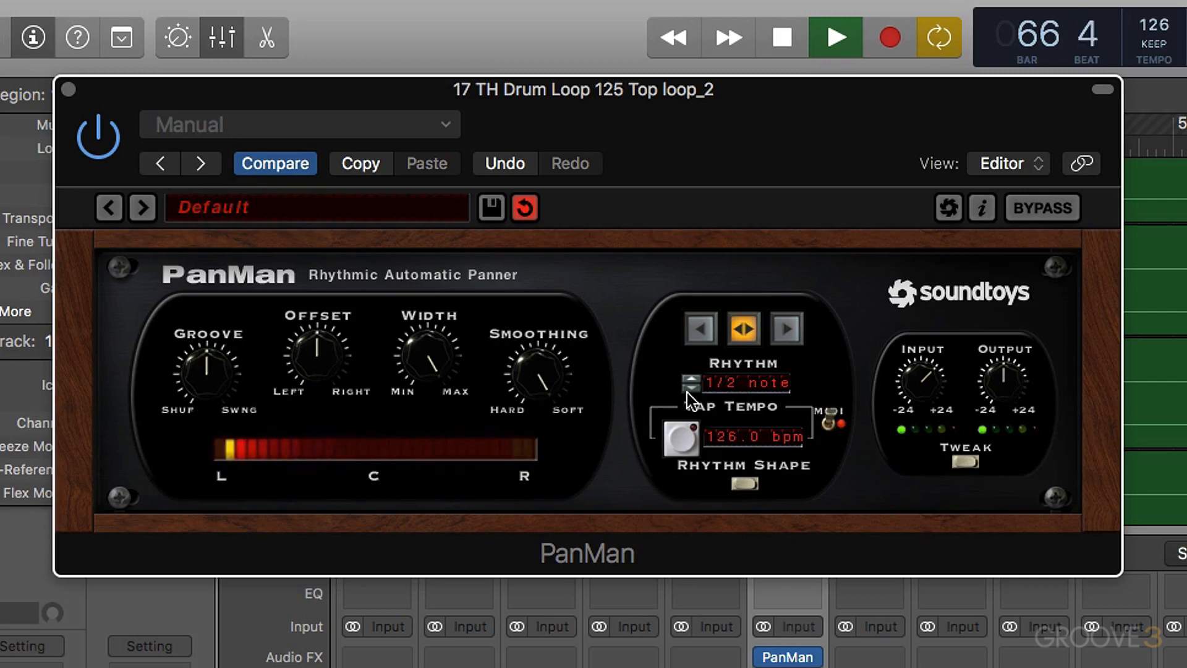
# - Audition PanMan's bidirectional 1/2 note panning on the drum loop in the mix
pyautogui.press('space')
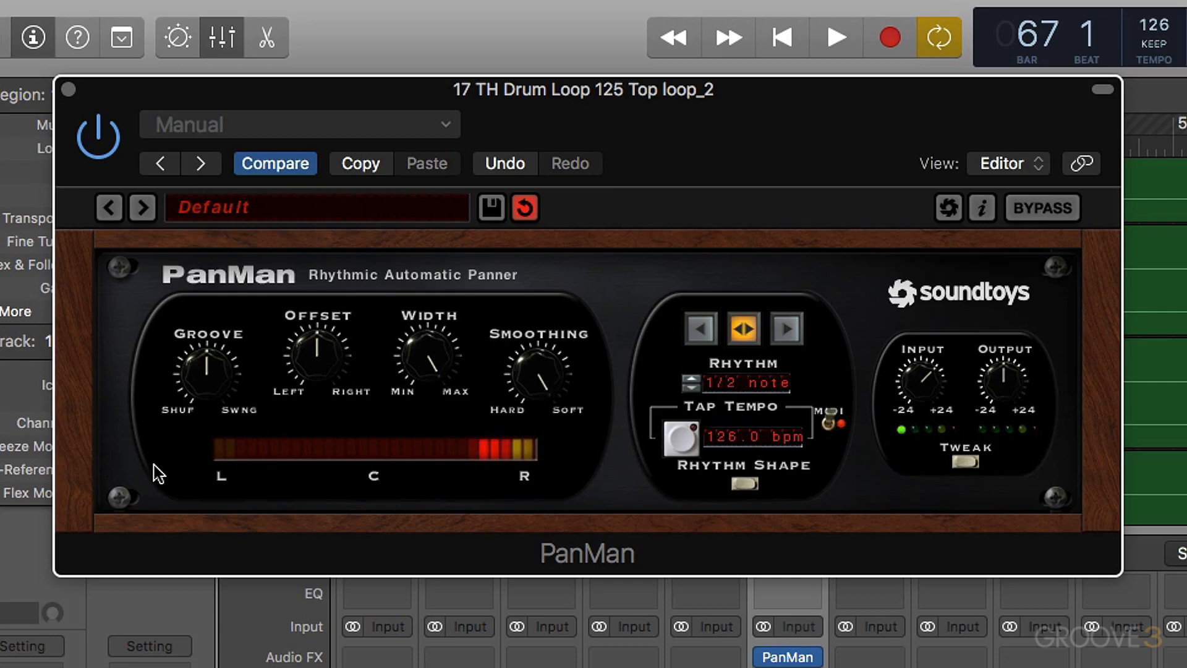
pyautogui.press('space')
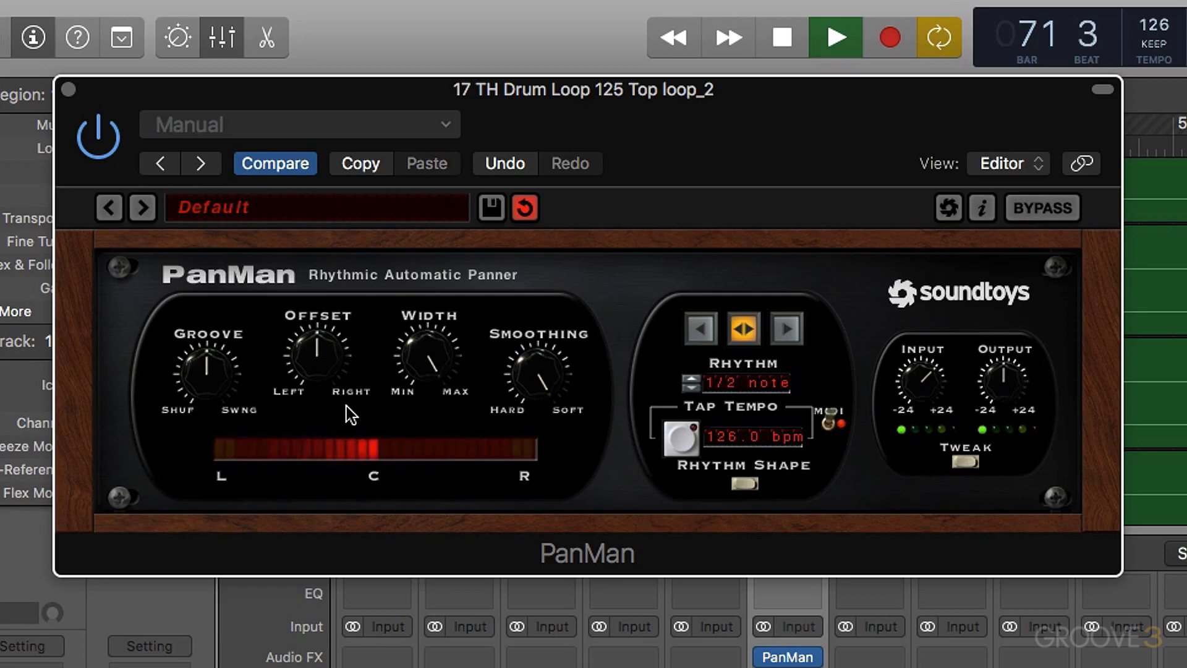
pyautogui.press('space')
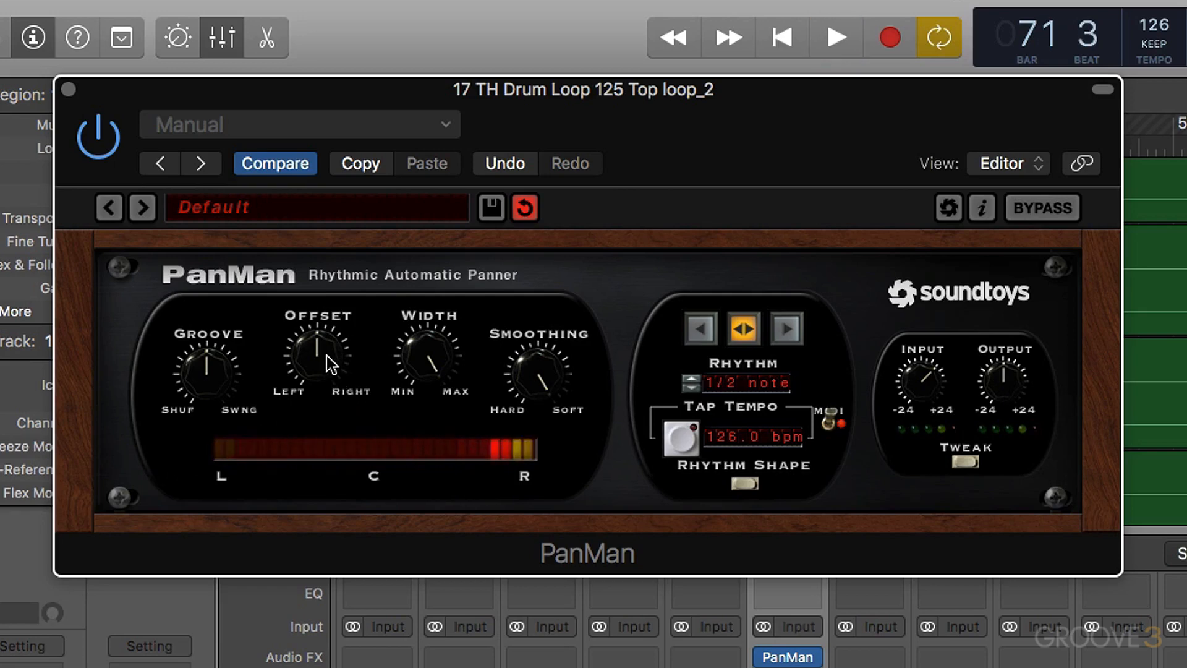
# - Turn PanMan's Groove well towards Swing and audition the result in the mix
pyautogui.moveTo(216, 391); pyautogui.dragTo(228, 355)
pyautogui.press('space')
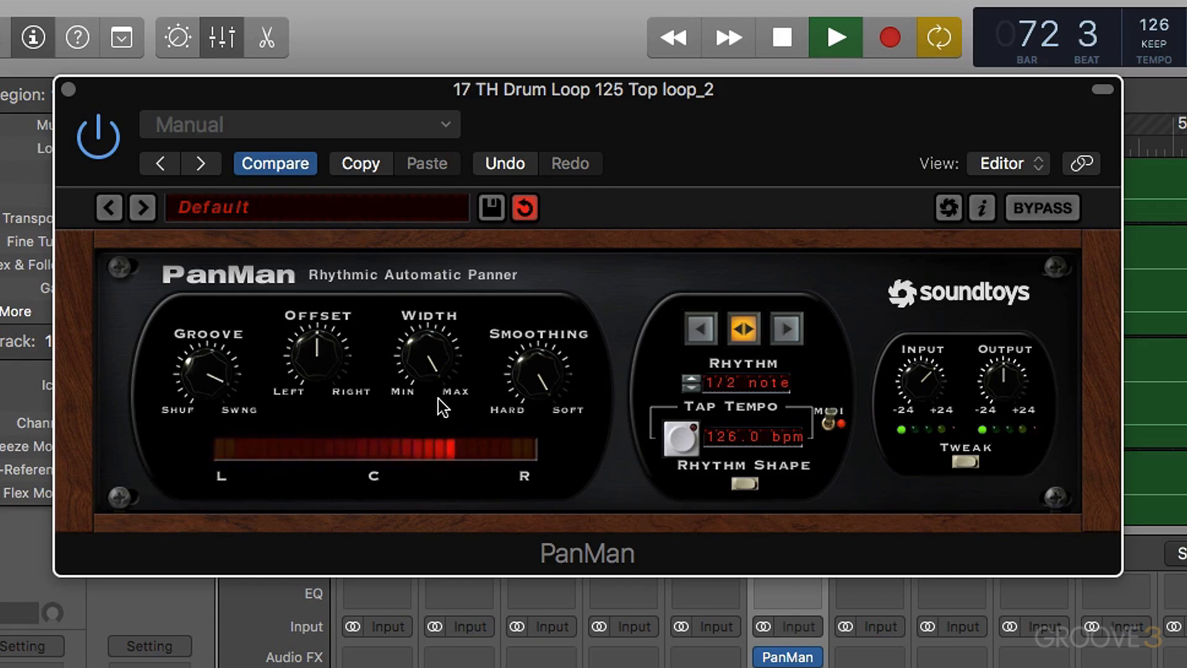
pyautogui.press('space')
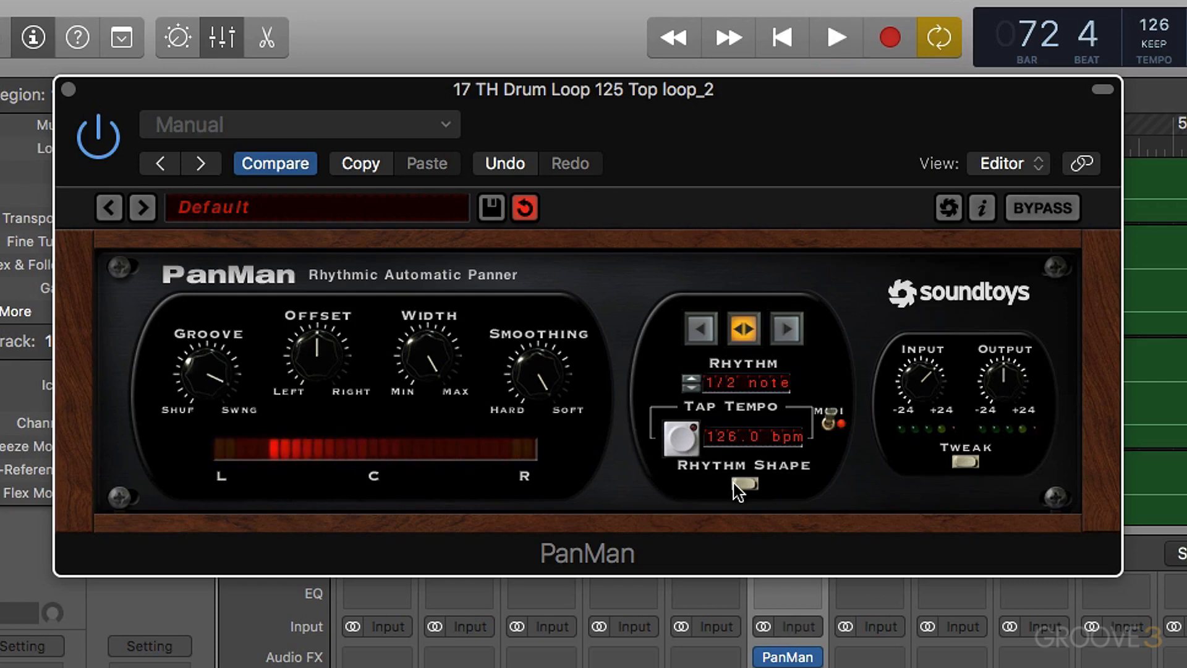
# - Switch PanMan to Rhythm Step mode and show its tweak controls with the Rhythm Step Editor
pyautogui.click(745, 485)
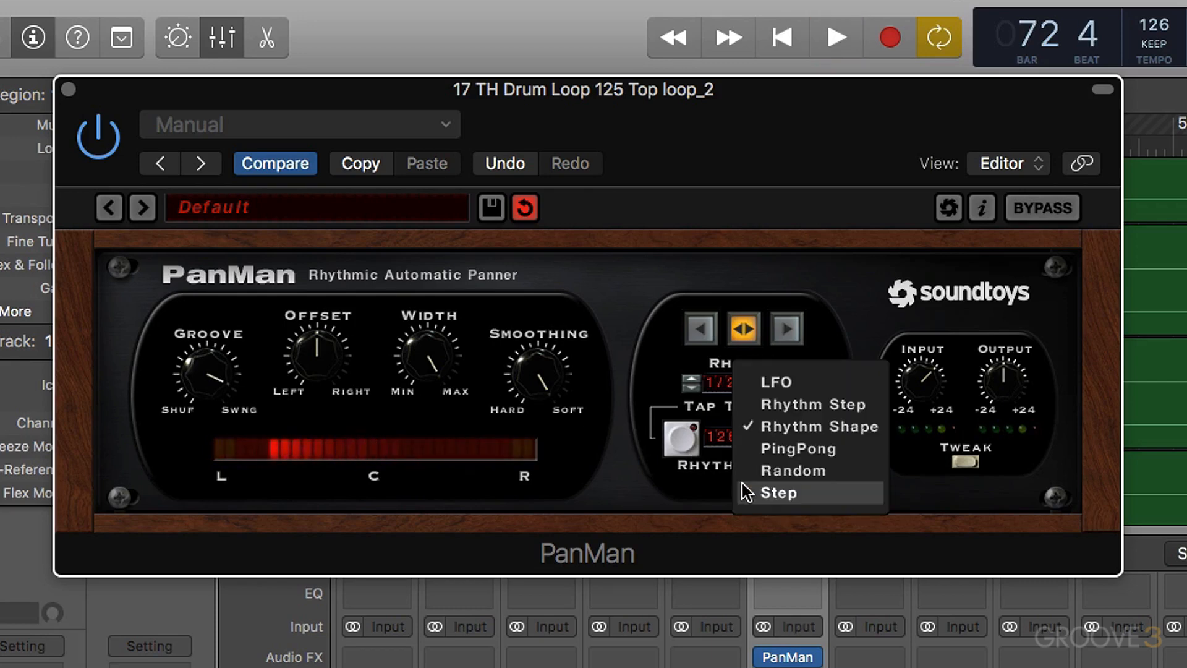
pyautogui.click(784, 404)
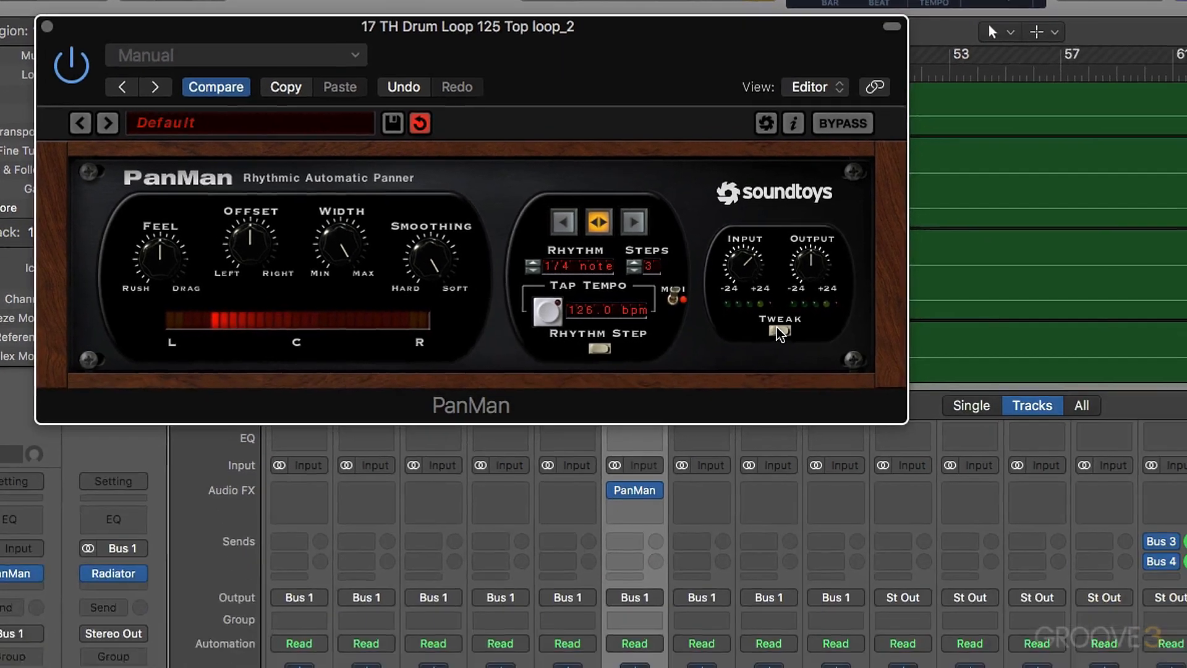
pyautogui.click(965, 461)
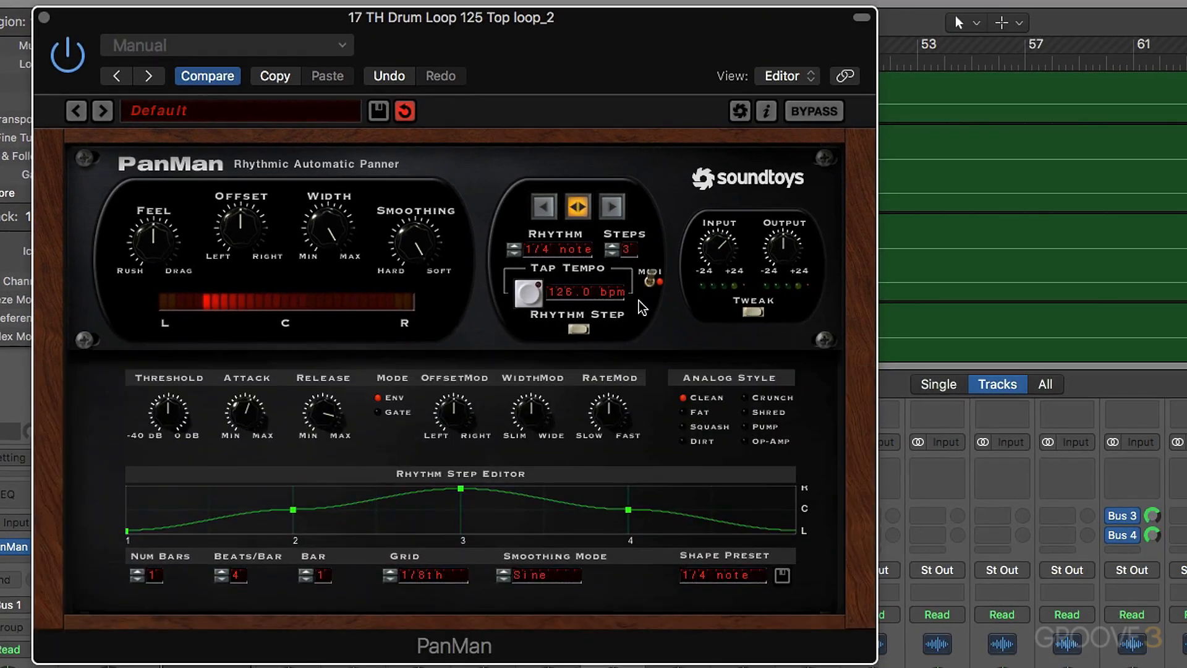
pyautogui.click(579, 330)
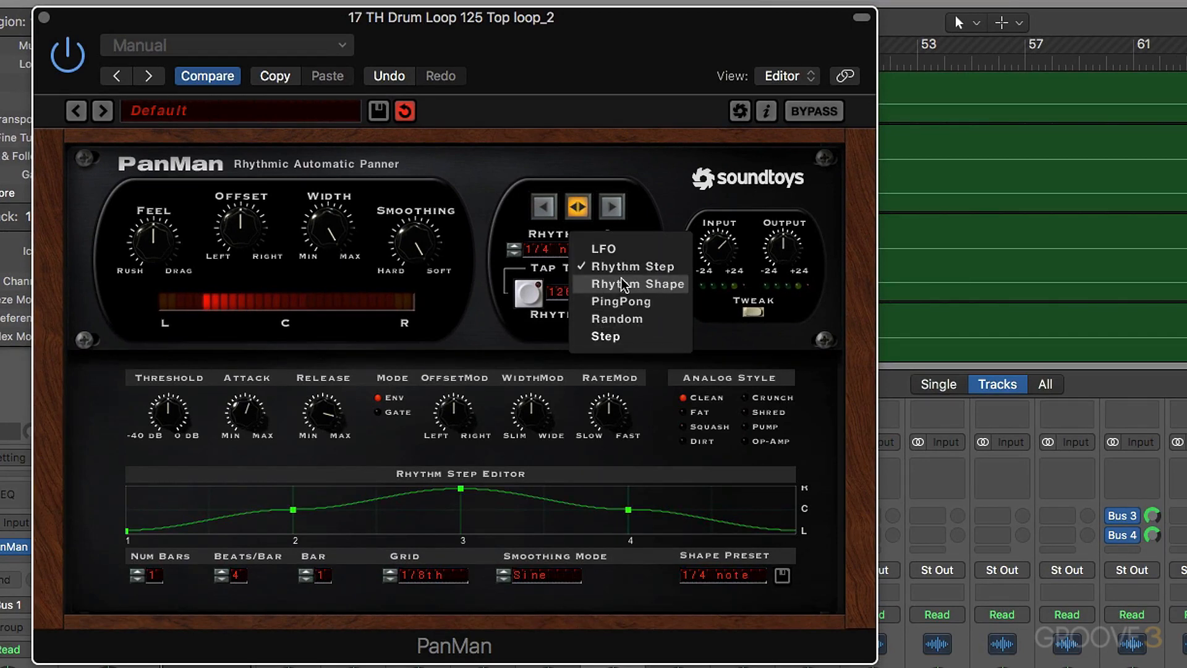
pyautogui.click(778, 337)
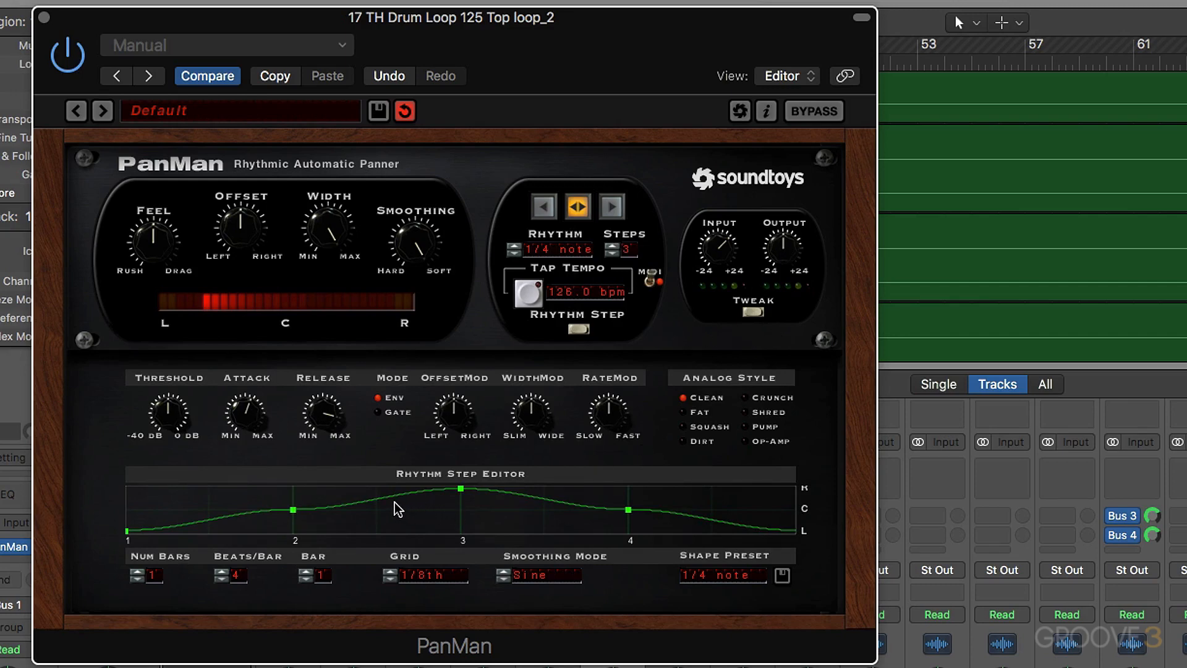
# - Set the Rhythm Step Editor grid to 1/16th and add points halfway through beats 2 and 3 and three points across beat 4
pyautogui.click(390, 577)
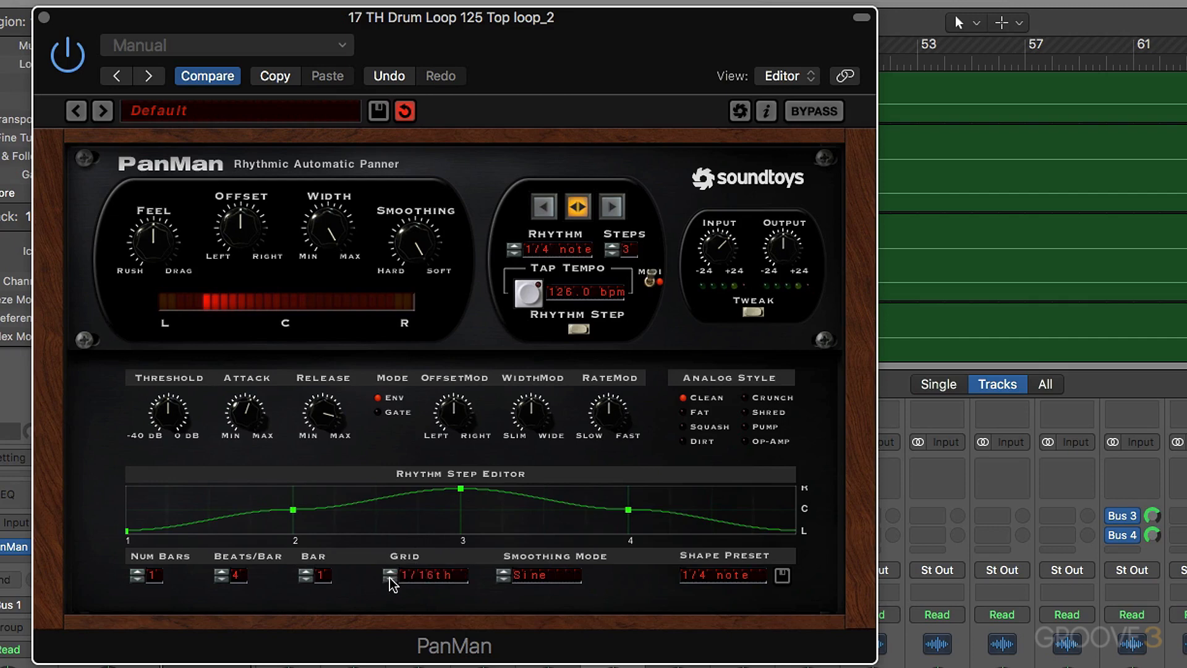
pyautogui.click(378, 502)
pyautogui.click(547, 504)
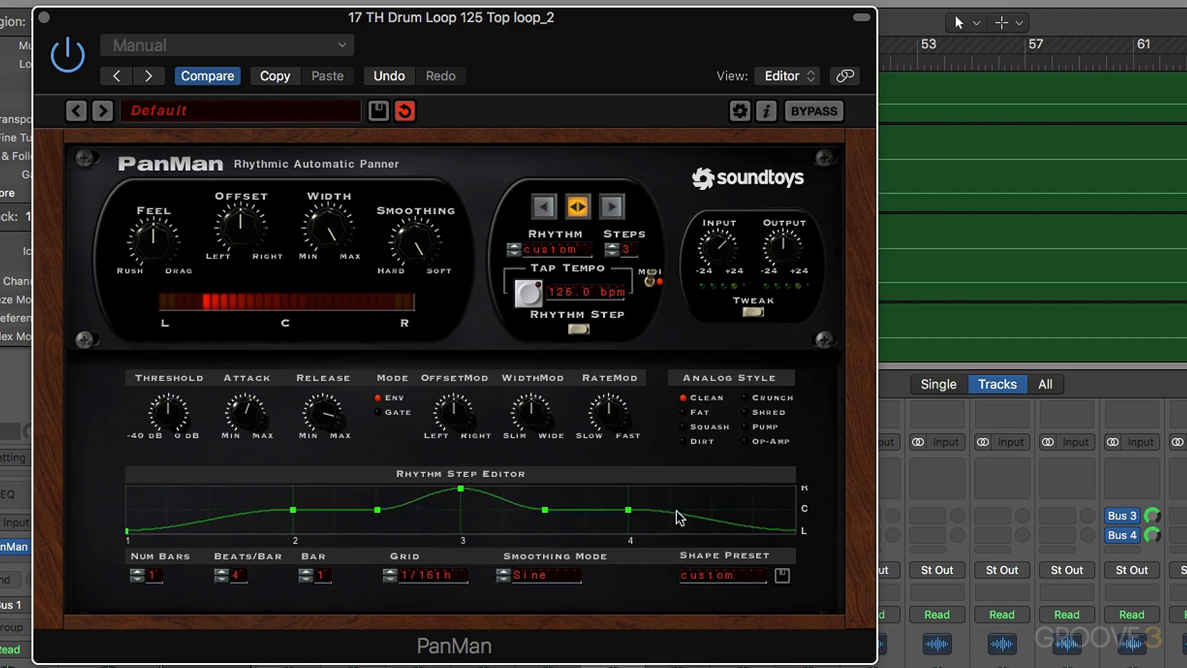
pyautogui.click(671, 514)
pyautogui.click(713, 516)
pyautogui.click(755, 521)
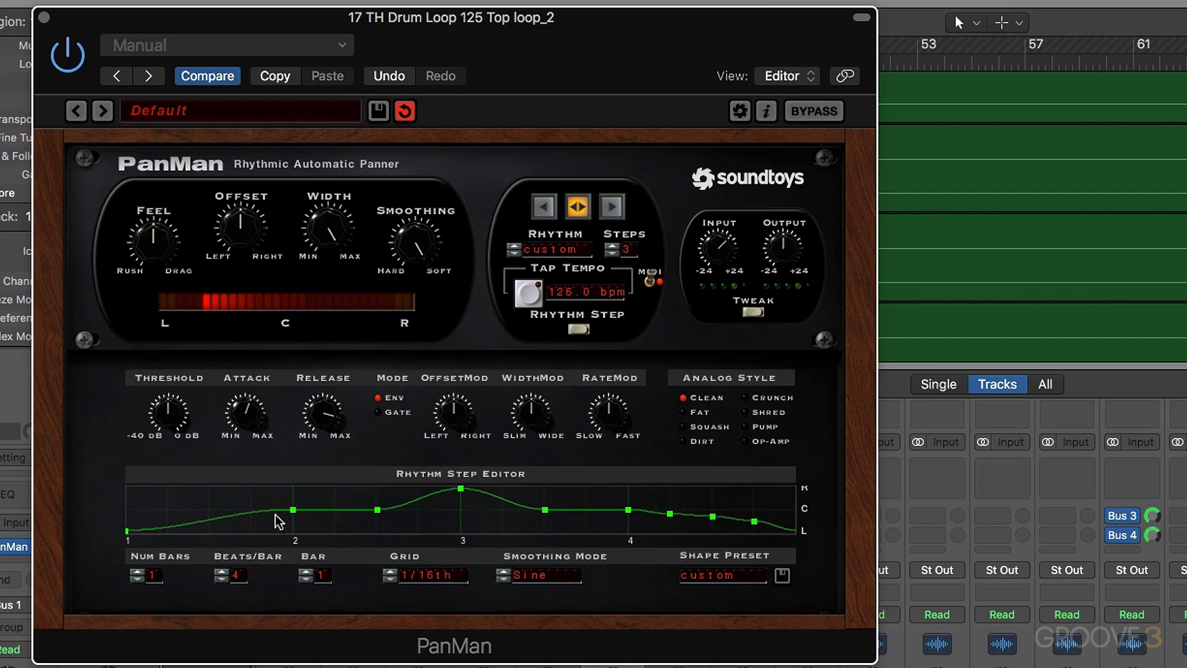
# - Add full-left points within beats 2 and 3 and move the existing centre points to full left or right for alternating pans
pyautogui.click(334, 530)
pyautogui.click(502, 530)
pyautogui.moveTo(544, 509); pyautogui.dragTo(545, 488)
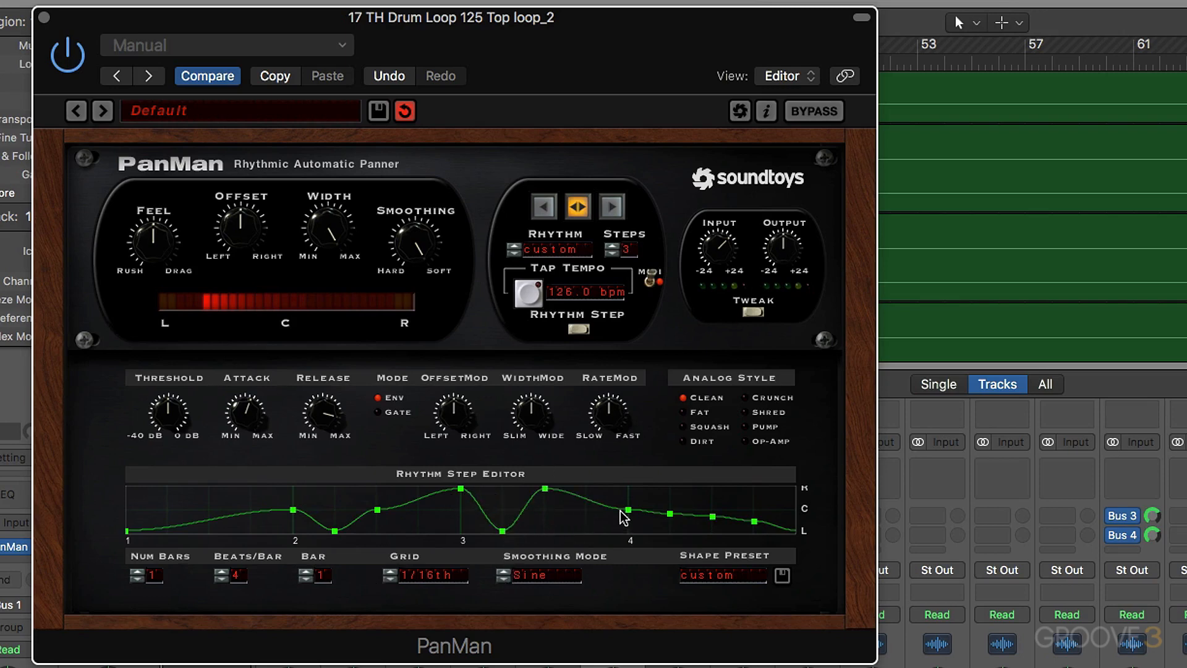
pyautogui.moveTo(628, 510); pyautogui.dragTo(754, 487)
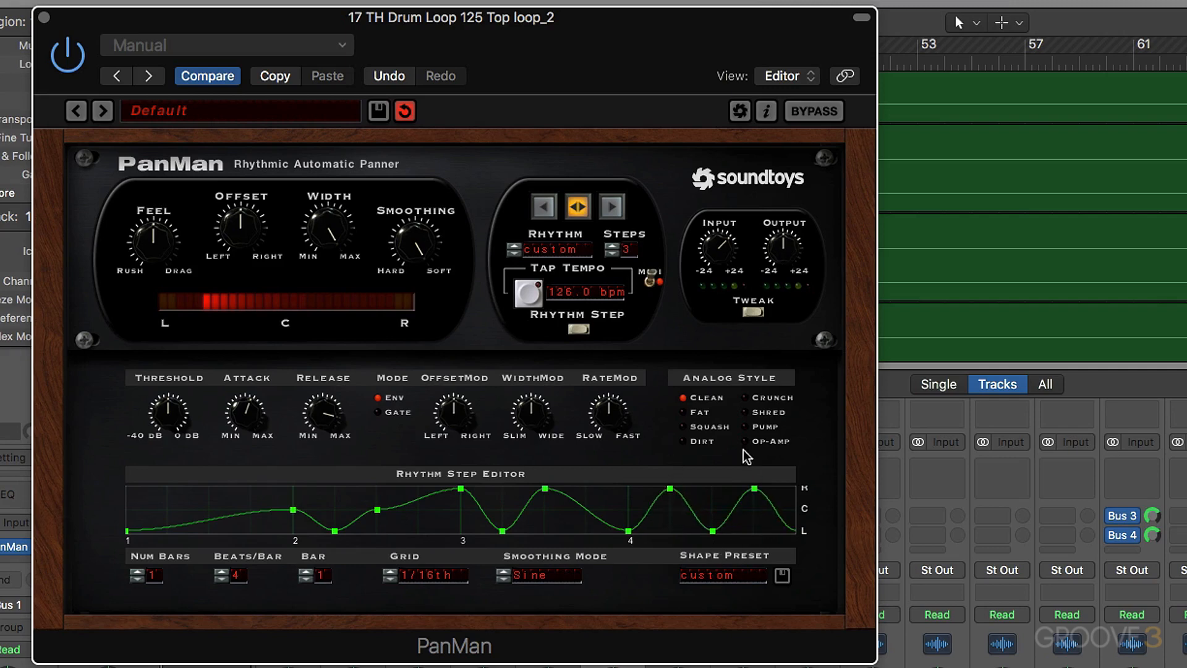
pyautogui.moveTo(377, 510)
pyautogui.mouseDown()
pyautogui.moveTo(379, 477)
pyautogui.moveTo(383, 489)
pyautogui.mouseUp()
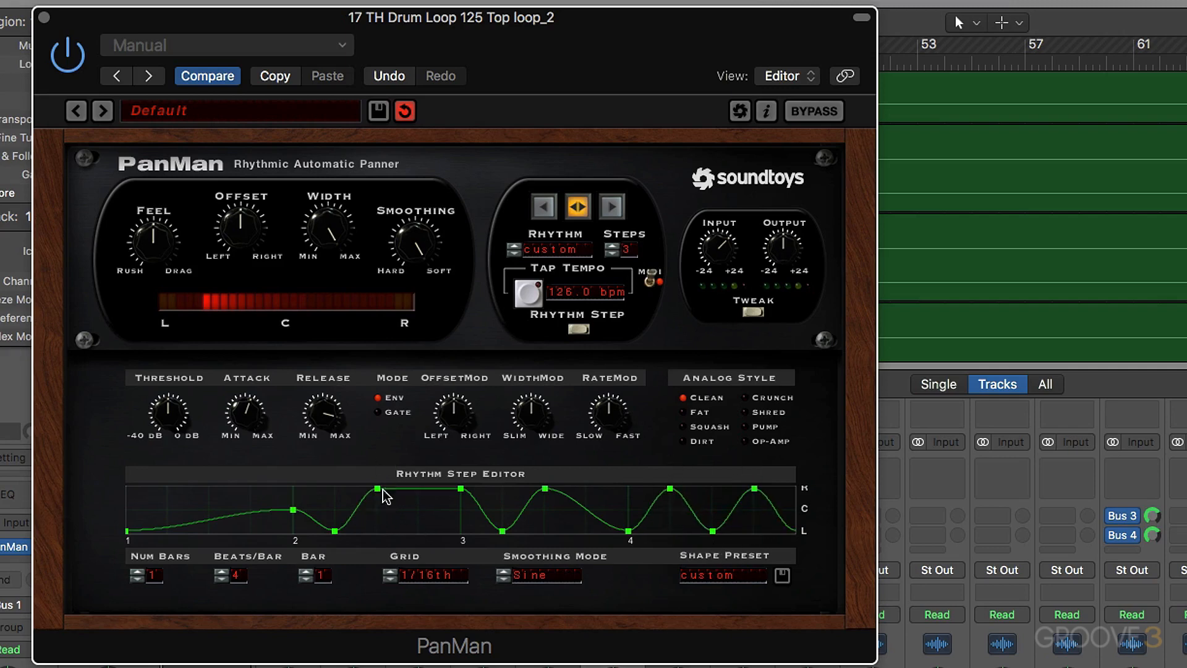
pyautogui.moveTo(295, 511); pyautogui.dragTo(295, 466)
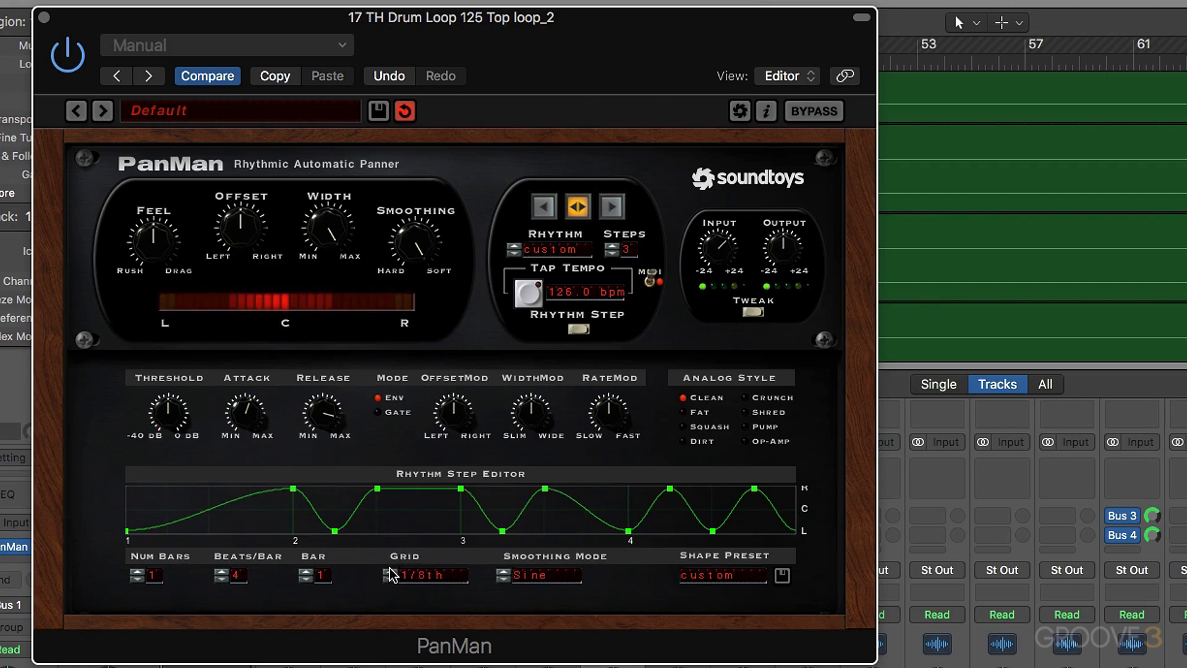
# - Set the editor grid to 1/32nd and add quick alternating right and left pan points around beat 4
pyautogui.click(390, 580)
pyautogui.moveTo(593, 512); pyautogui.dragTo(595, 467)
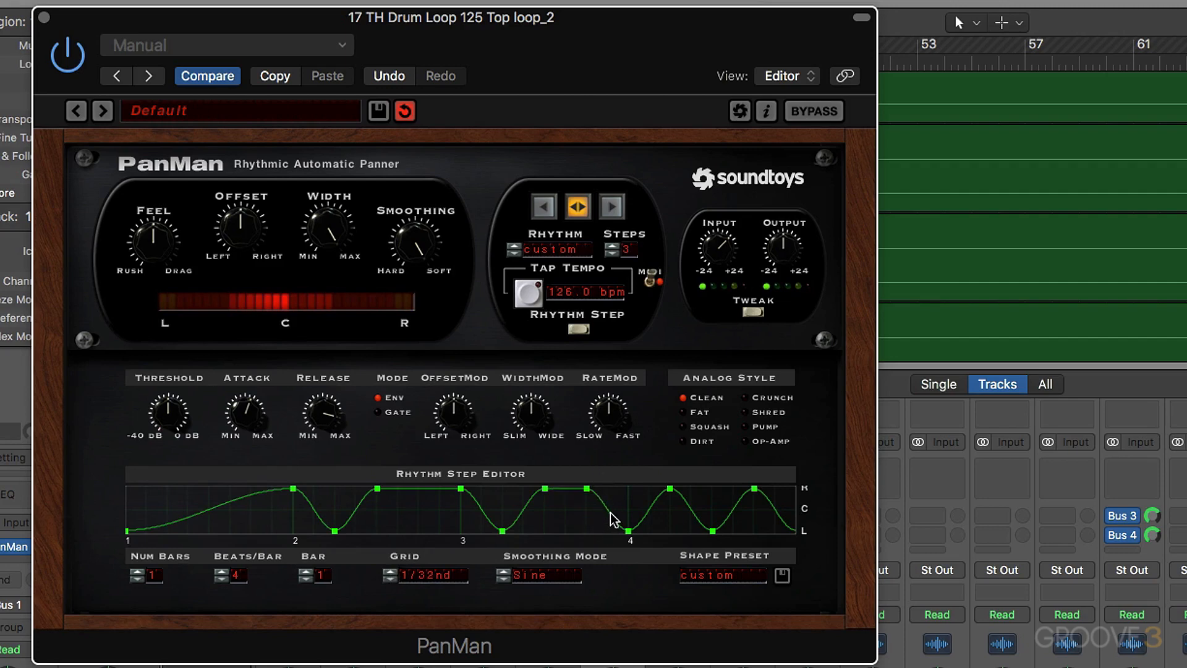
pyautogui.moveTo(609, 513); pyautogui.dragTo(629, 470)
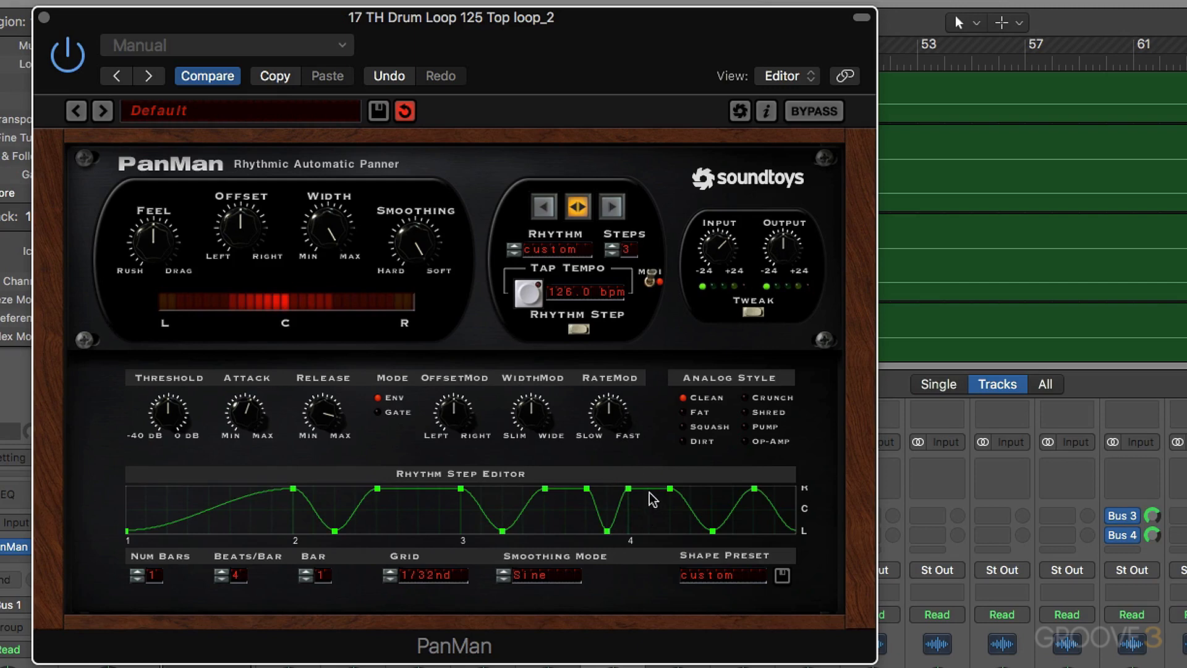
pyautogui.moveTo(652, 495); pyautogui.dragTo(651, 579)
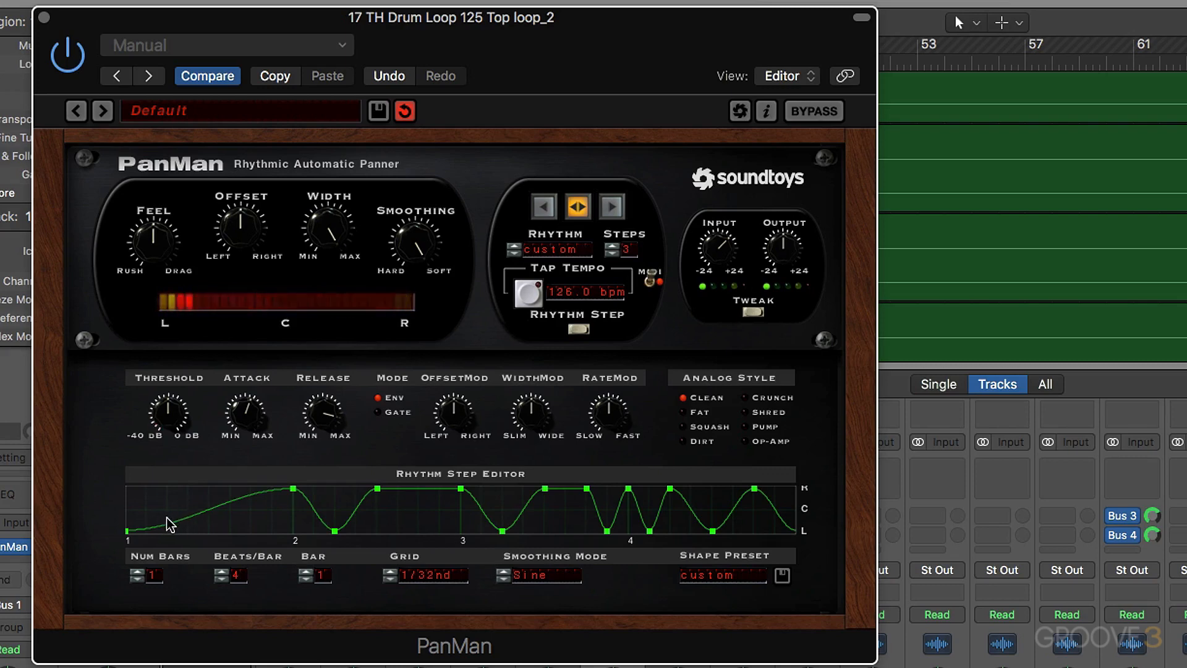
# - Add four points just after beat 1 that alternate right, left and right, ending near centre
pyautogui.click(146, 517)
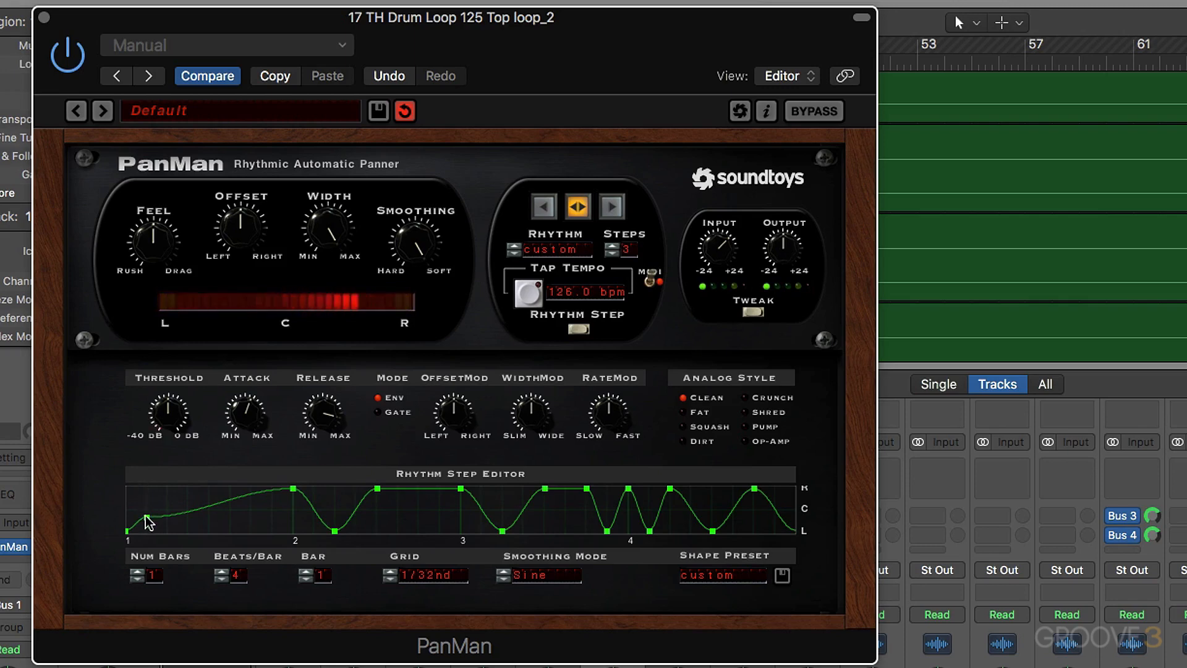
pyautogui.moveTo(148, 522); pyautogui.dragTo(182, 556)
pyautogui.click(168, 506)
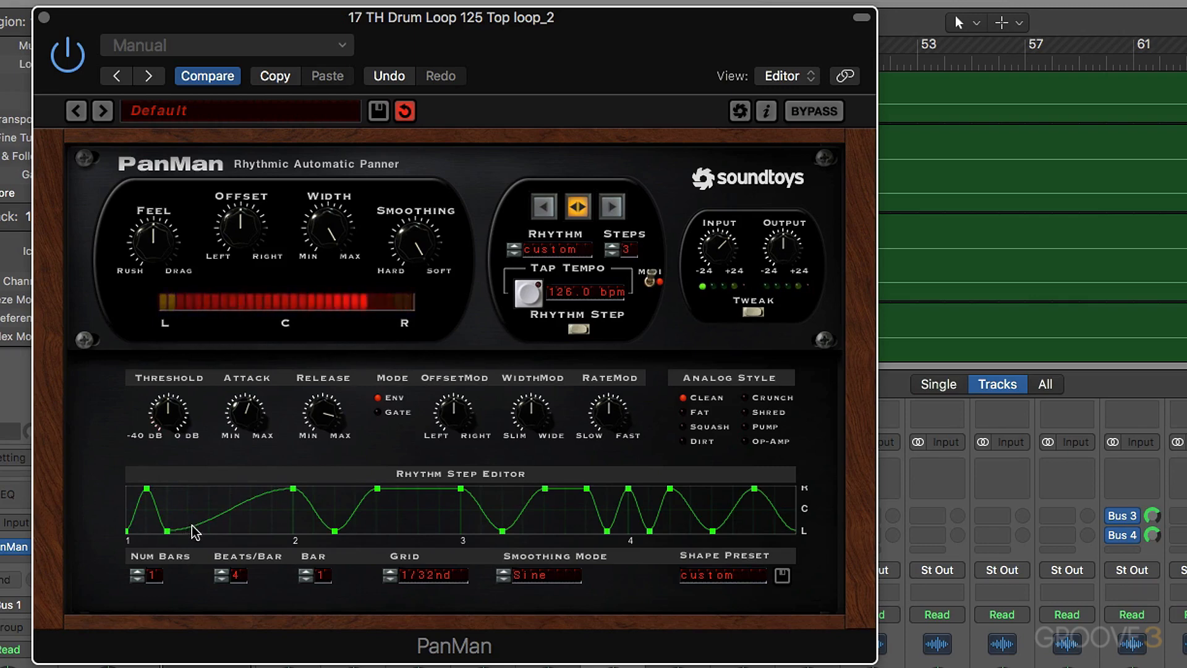
pyautogui.moveTo(190, 529); pyautogui.dragTo(210, 516)
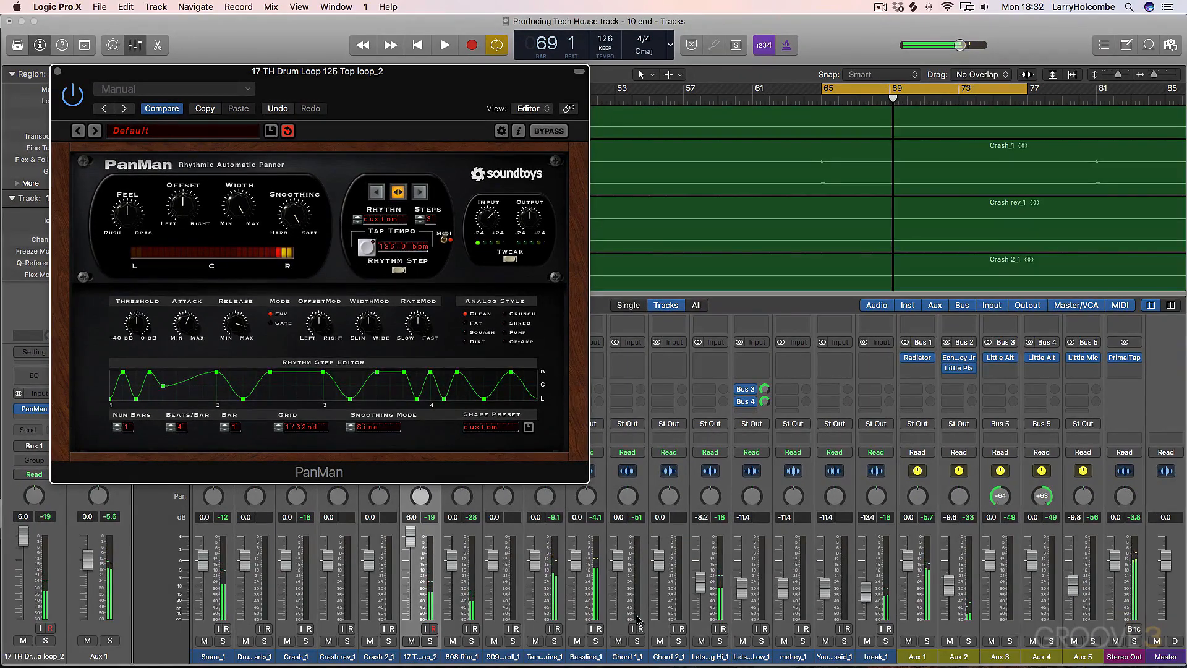
# - Solo the drum loop, try PanMan's Smoothing near Hard, and return it partway towards Soft
pyautogui.click(430, 641)
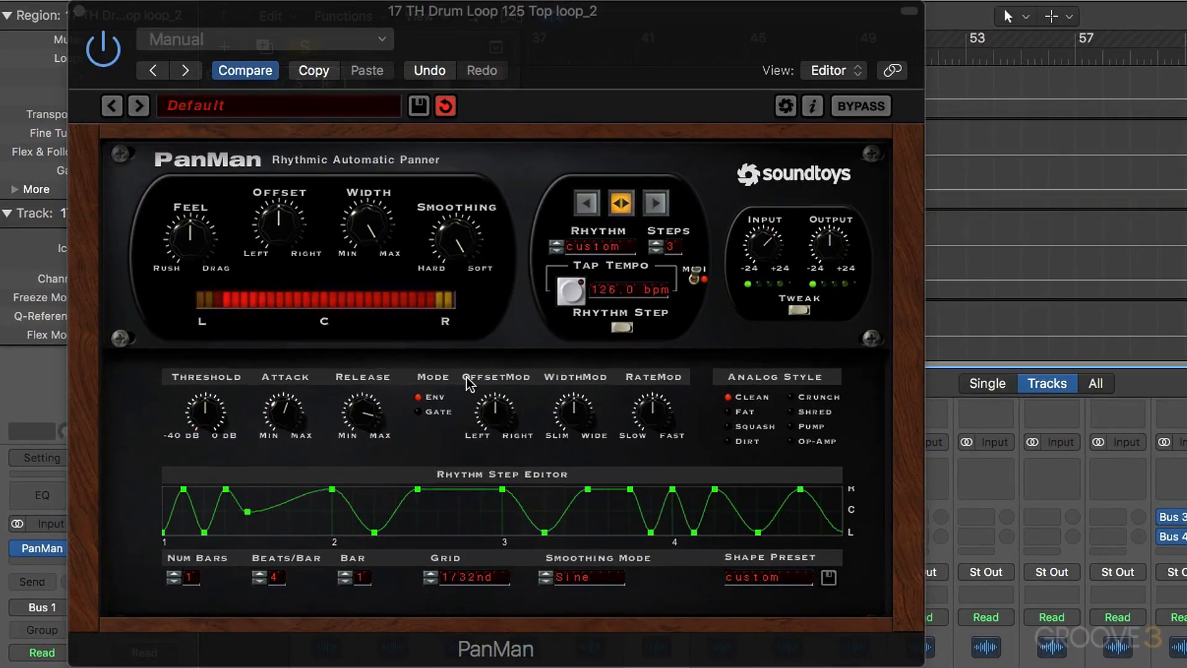
pyautogui.moveTo(457, 247); pyautogui.dragTo(465, 272)
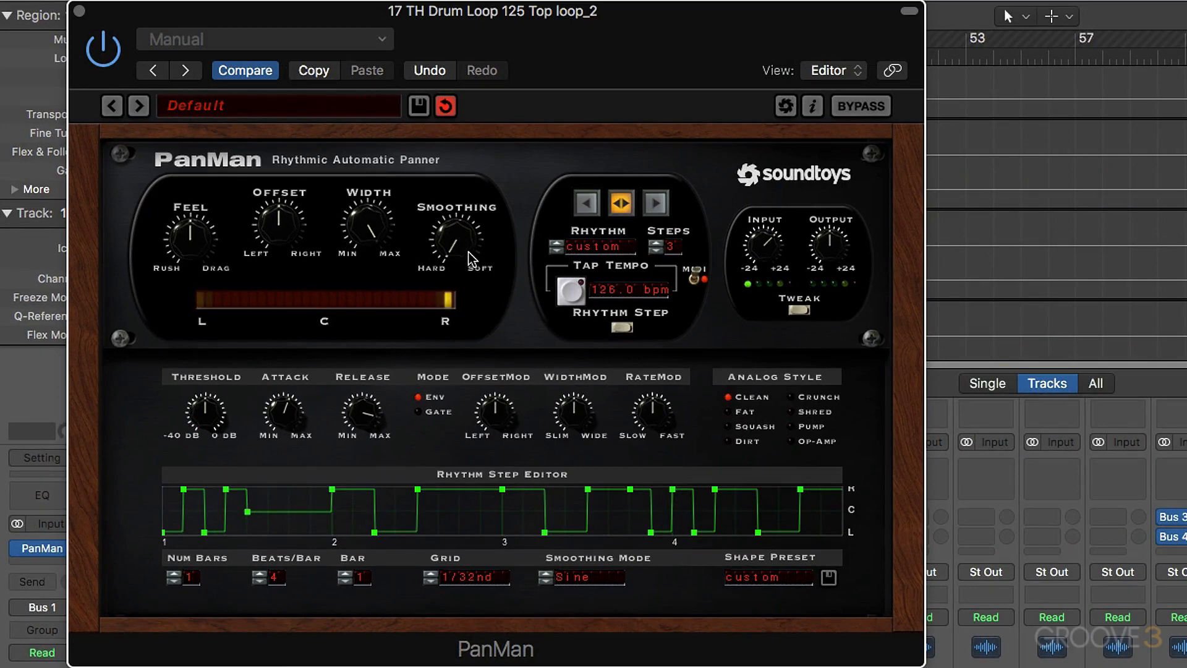
pyautogui.moveTo(472, 258); pyautogui.dragTo(460, 232)
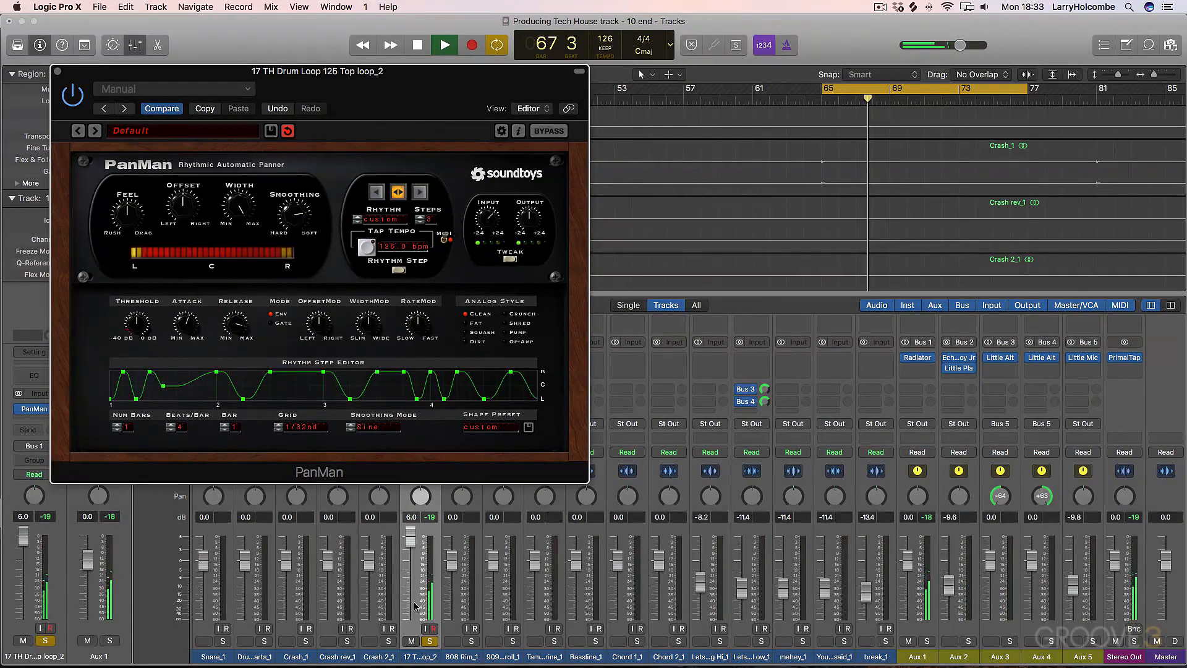
# - Unsolo the drum loop to audition the custom panning in the full mix, and close PanMan's window
pyautogui.click(455, 666)
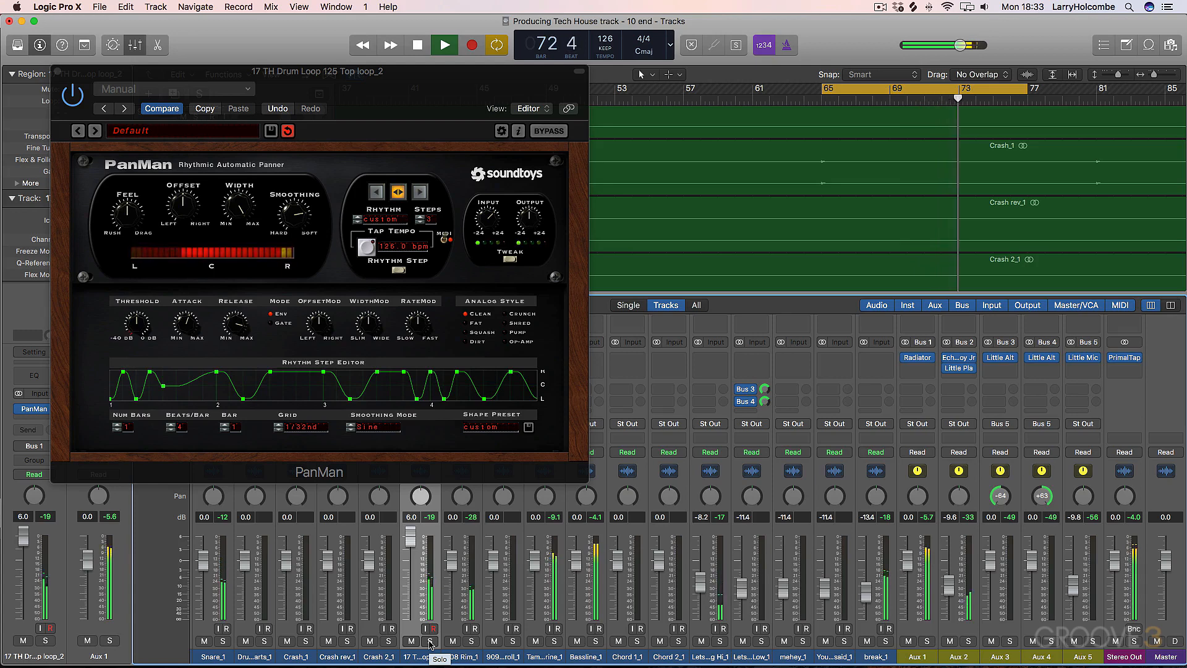
pyautogui.press('space')
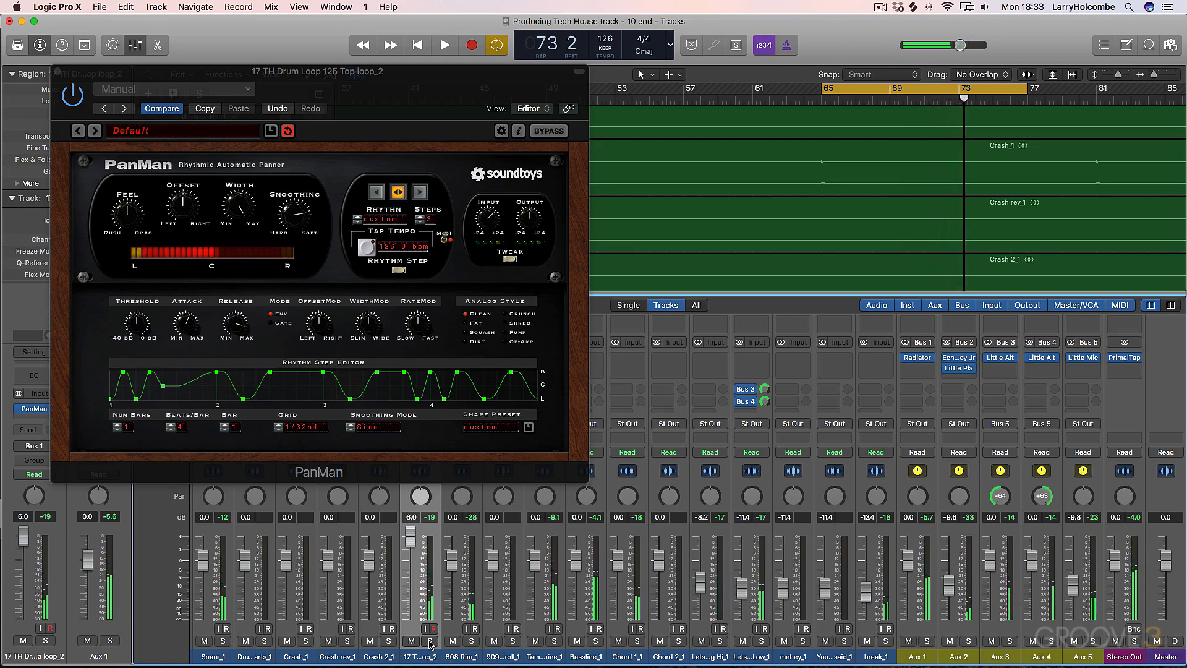
pyautogui.click(57, 71)
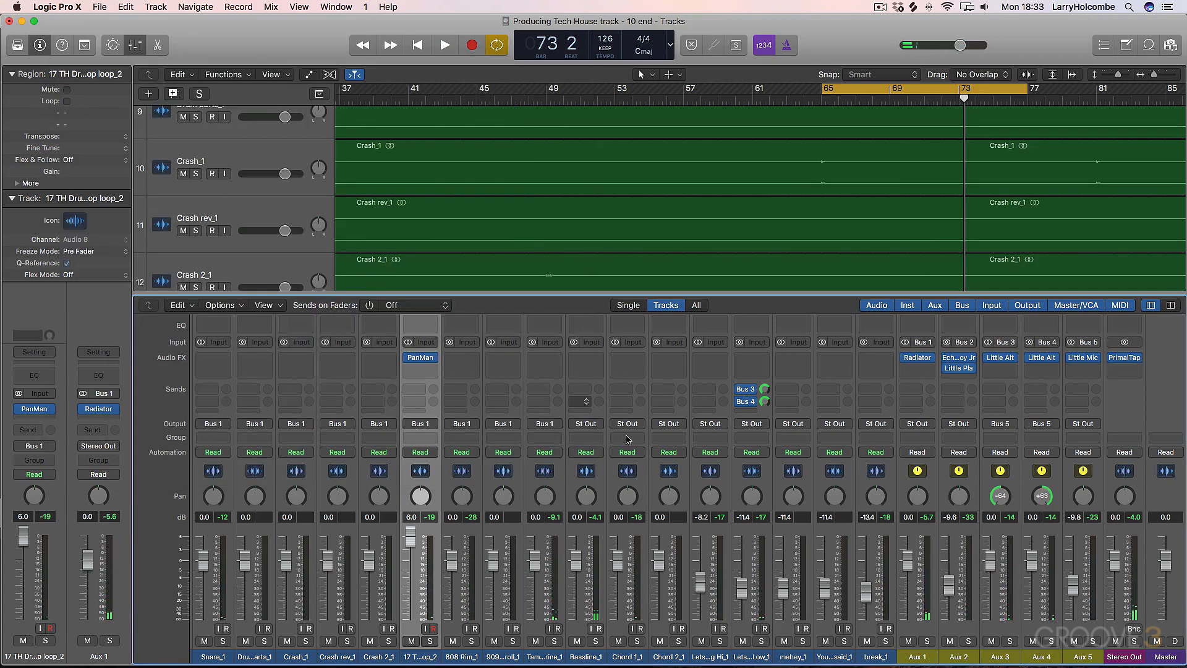
# - Insert PanMan after Radiator on the soloed Aux 1 drum bus and switch it to Step mode
pyautogui.click(927, 641)
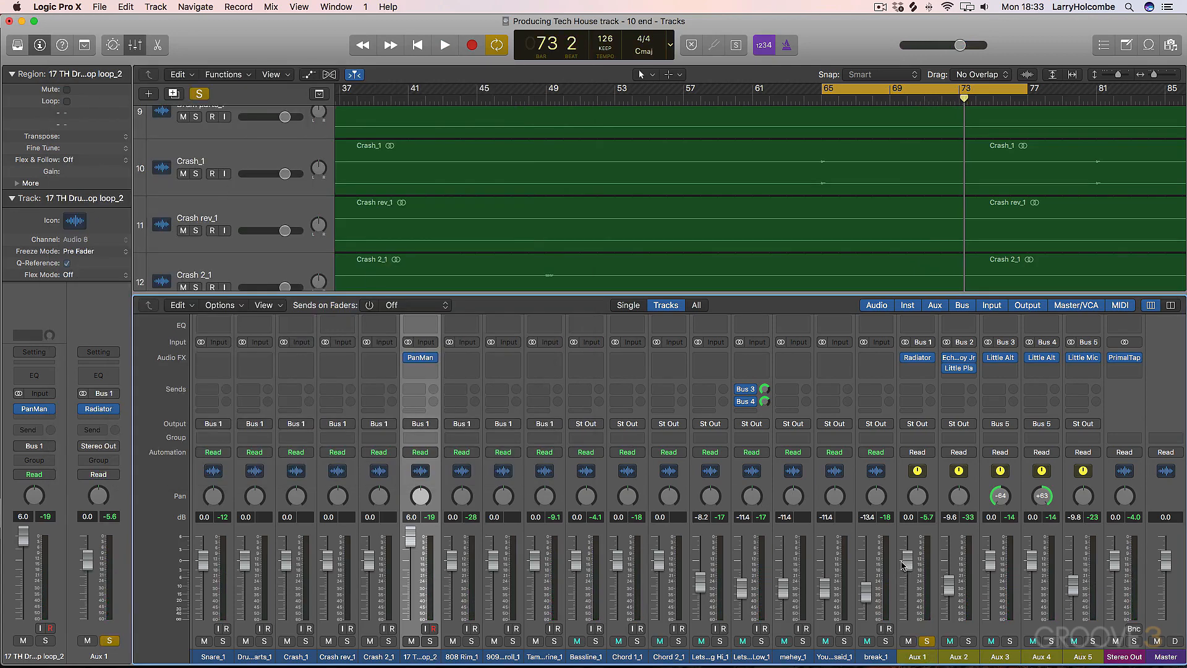
pyautogui.click(908, 369)
pyautogui.press('Escape')
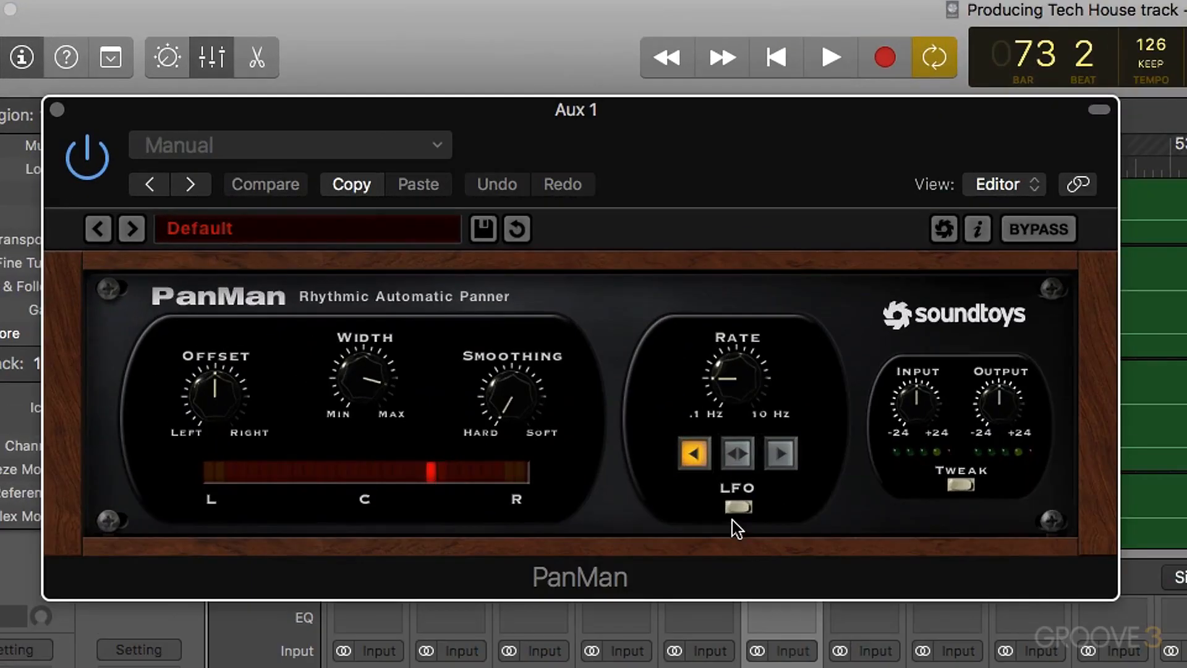
pyautogui.click(395, 271)
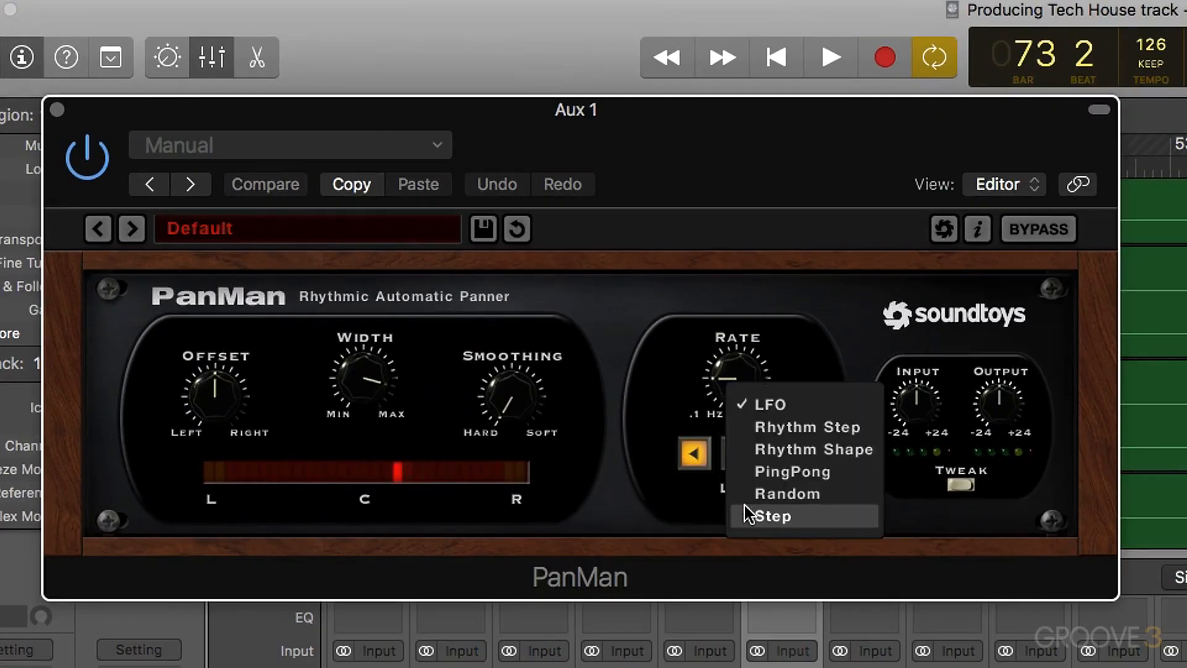
pyautogui.click(776, 514)
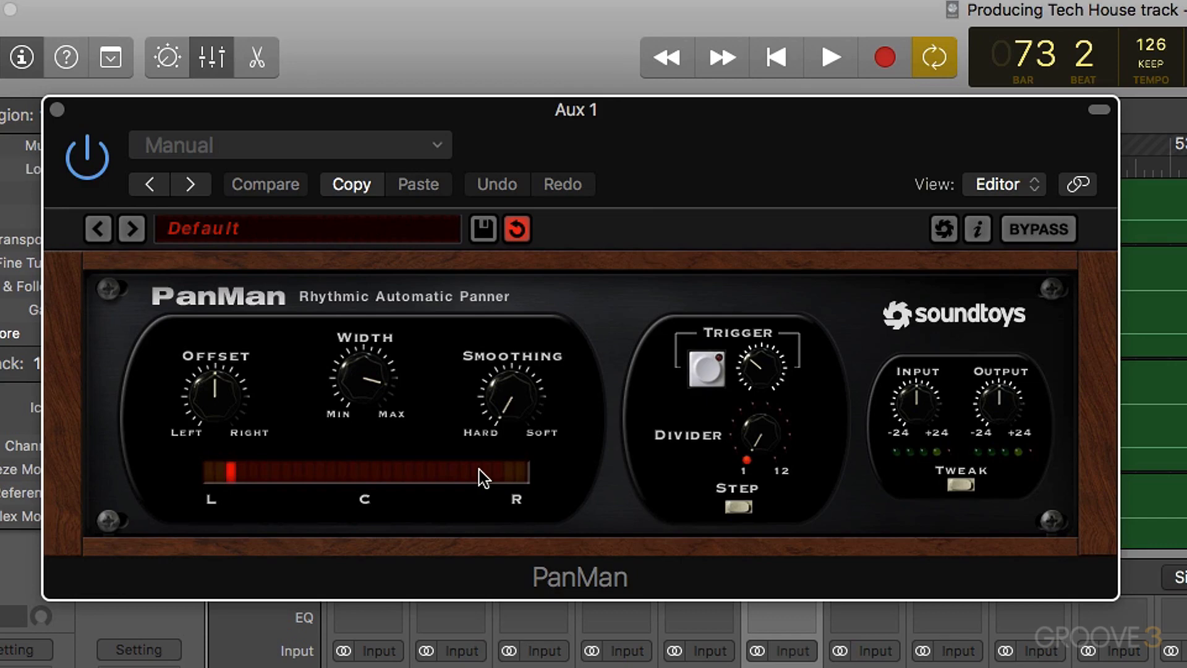
# - Set PanMan's trigger filter to LPF with a slightly higher cutoff and turn its Monitor on
pyautogui.click(960, 484)
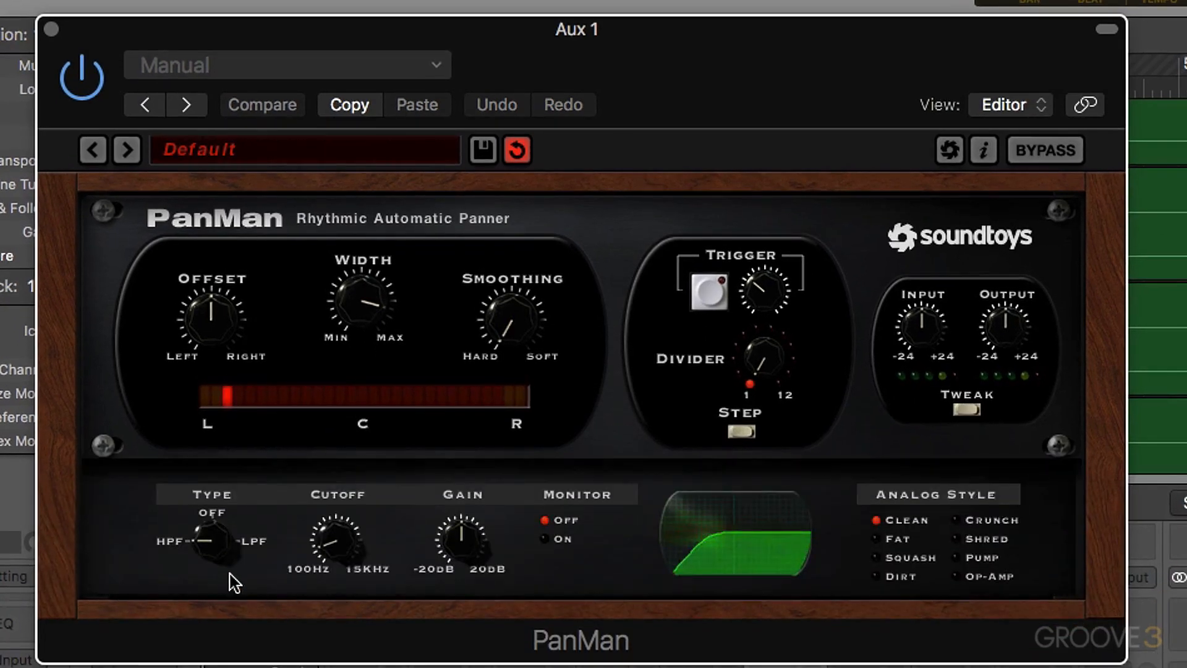
pyautogui.moveTo(226, 547); pyautogui.dragTo(192, 374)
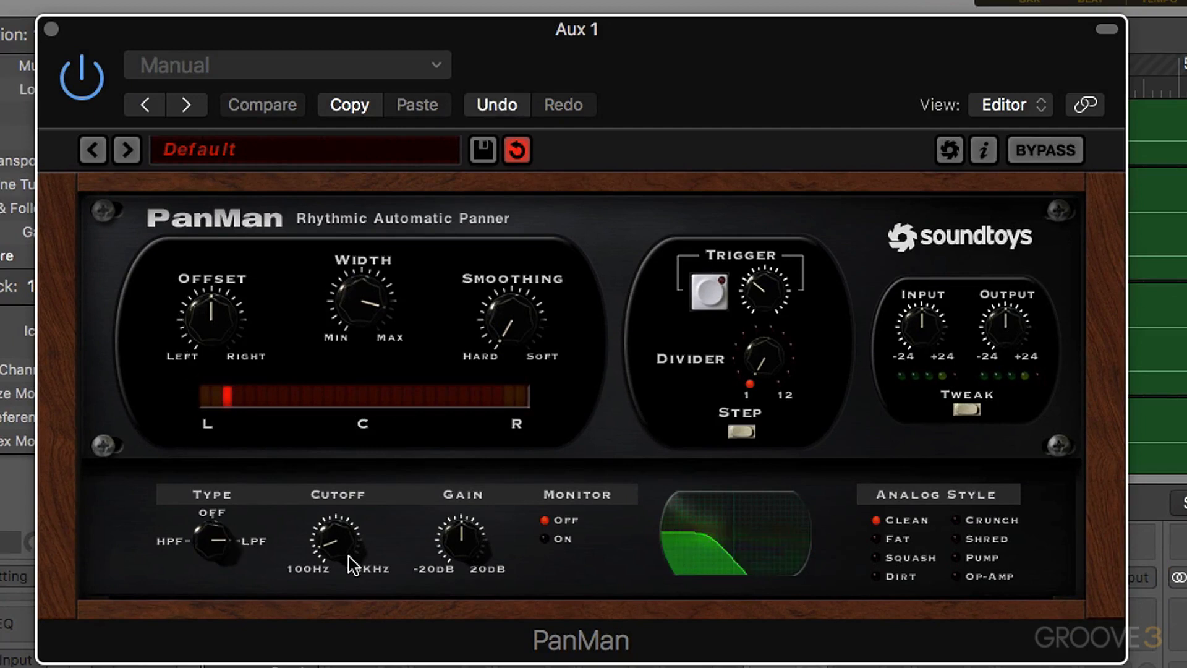
pyautogui.moveTo(348, 539); pyautogui.dragTo(349, 534)
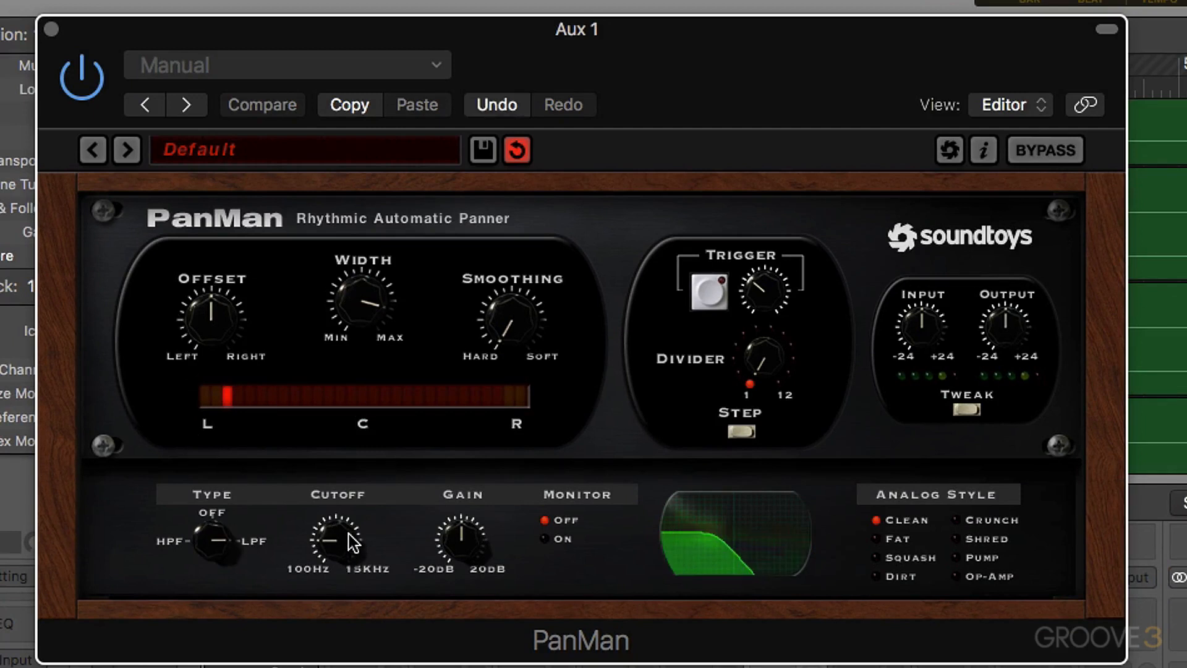
pyautogui.click(545, 539)
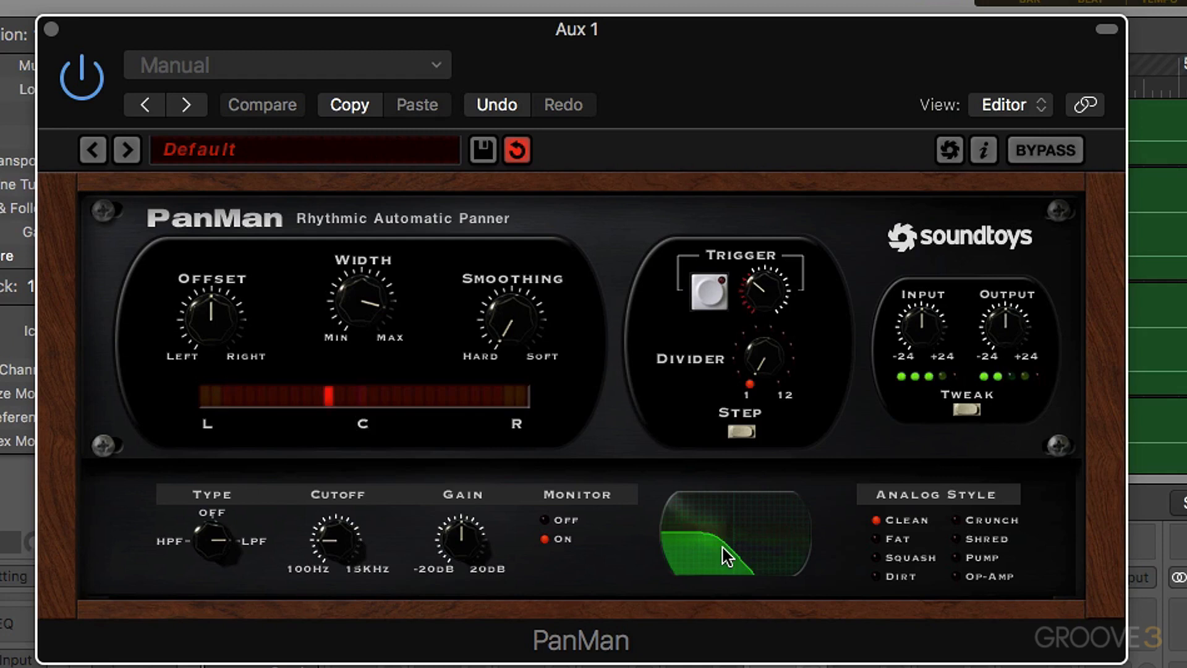
# - Lower the trigger filter's cutoff closer to 100 Hz and turn its Monitor off
pyautogui.moveTo(341, 561); pyautogui.dragTo(347, 635)
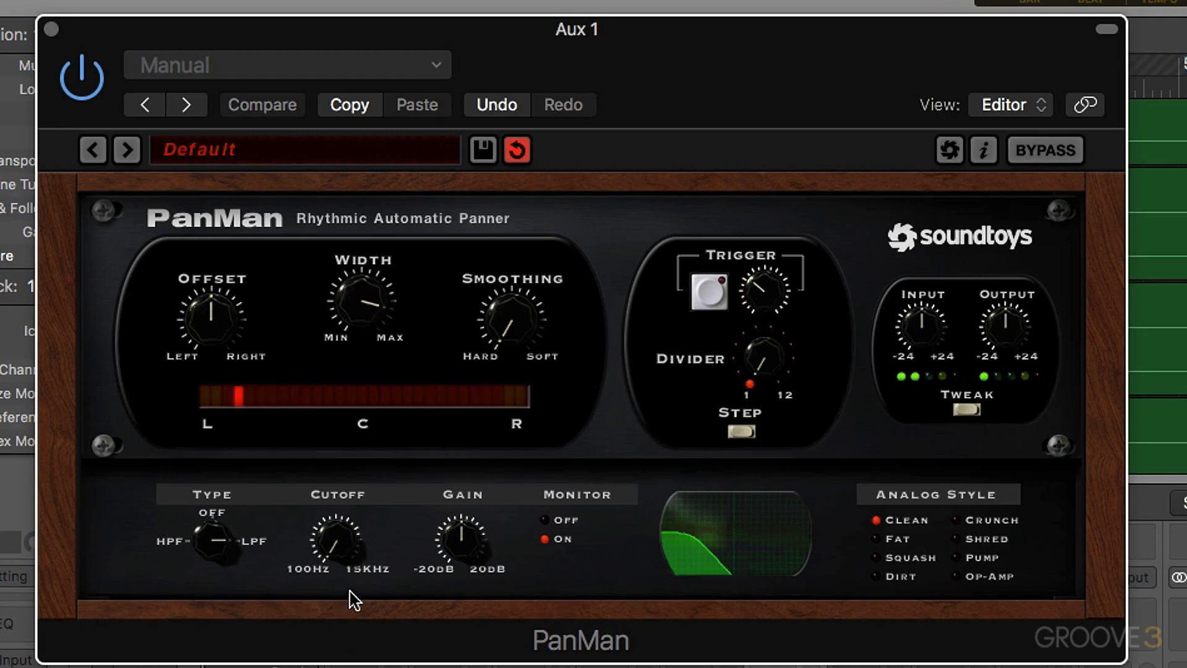
pyautogui.click(544, 520)
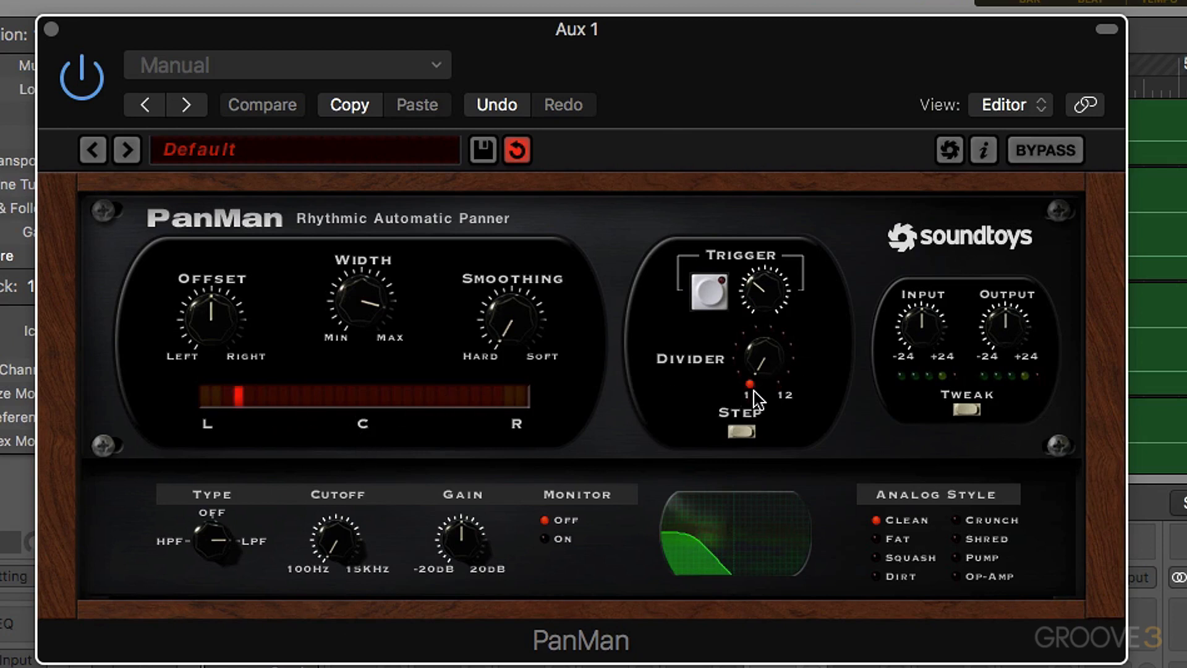
# - Turn the trigger threshold down slightly and try several higher Divider settings, ending just below the middle of the 1 to 12 range
pyautogui.moveTo(770, 333)
pyautogui.mouseDown()
pyautogui.moveTo(767, 306)
pyautogui.moveTo(767, 323)
pyautogui.mouseUp()
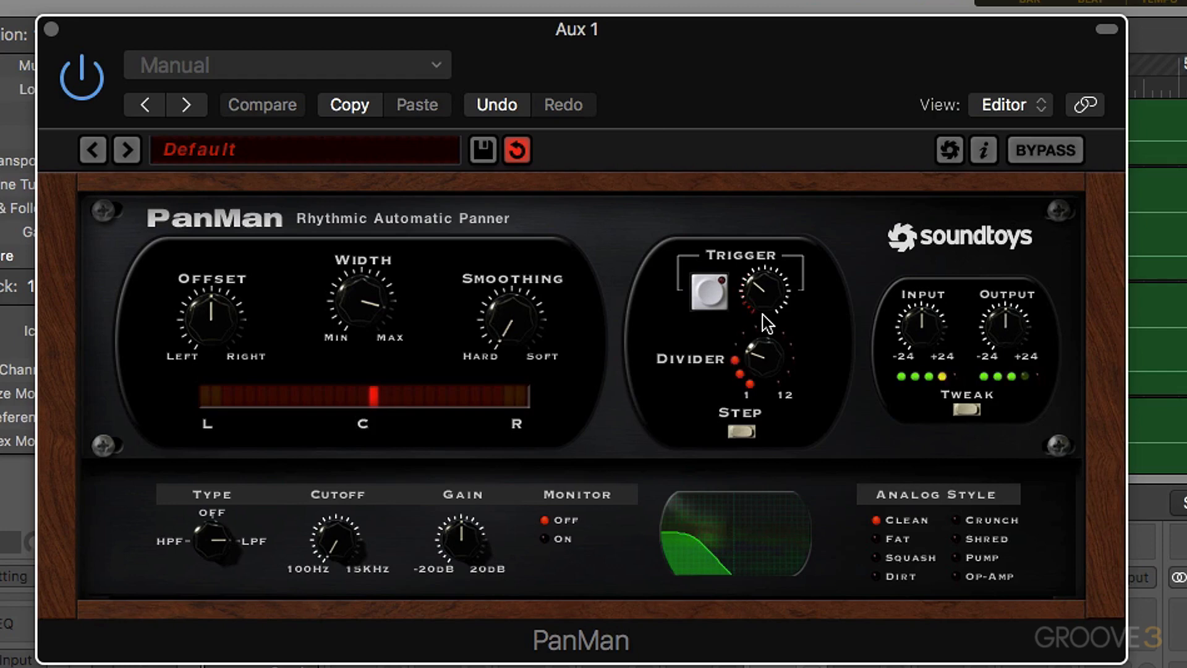
pyautogui.moveTo(767, 299); pyautogui.dragTo(764, 315)
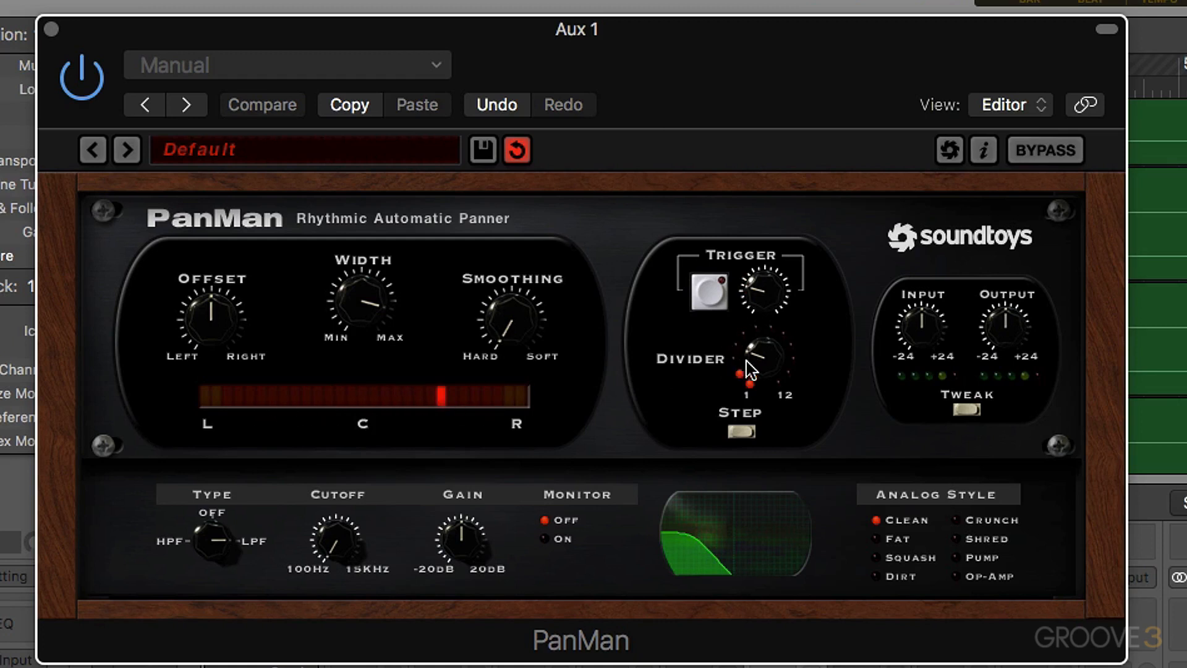
pyautogui.moveTo(767, 346); pyautogui.dragTo(767, 378)
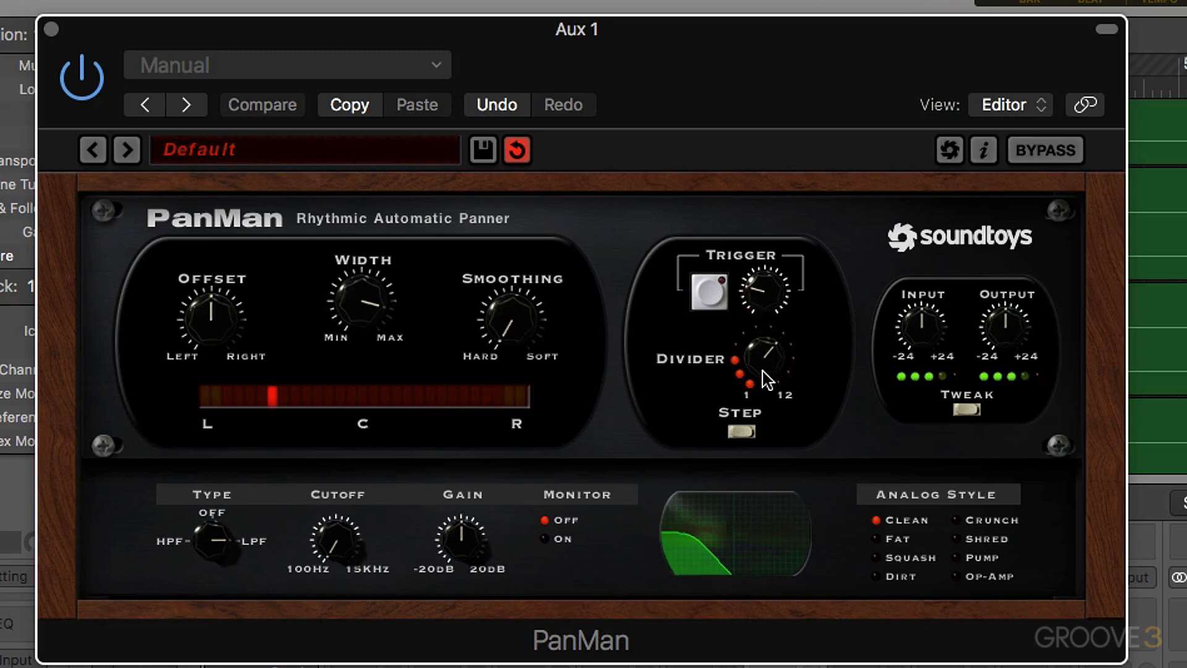
pyautogui.moveTo(766, 377); pyautogui.dragTo(763, 516)
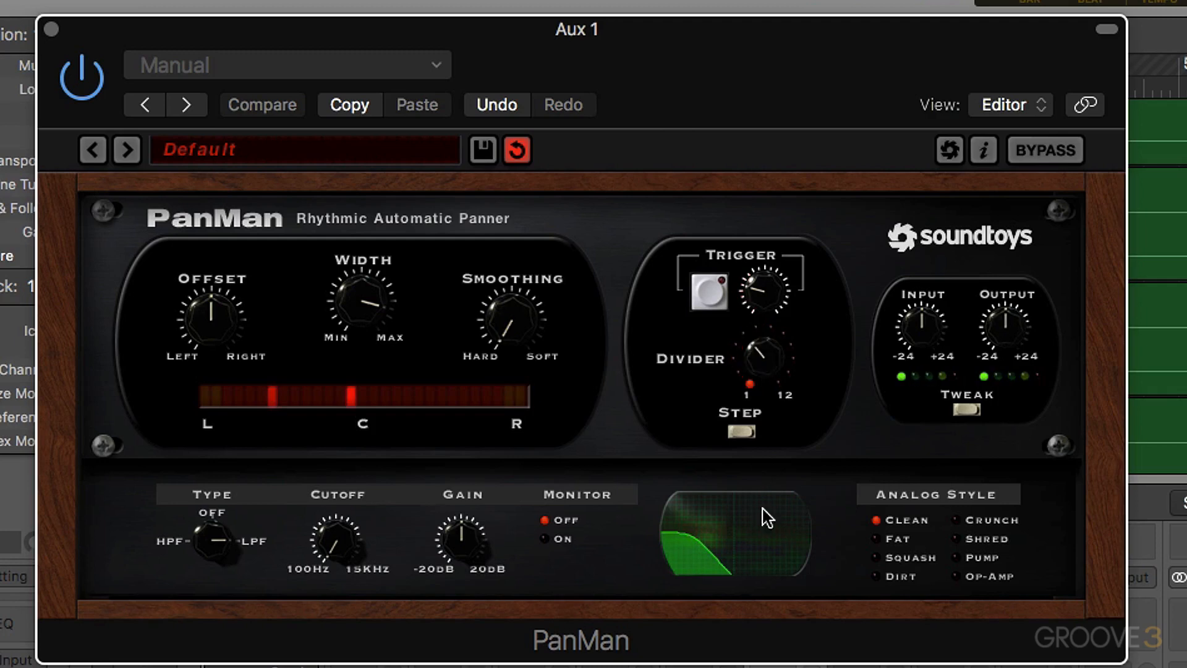